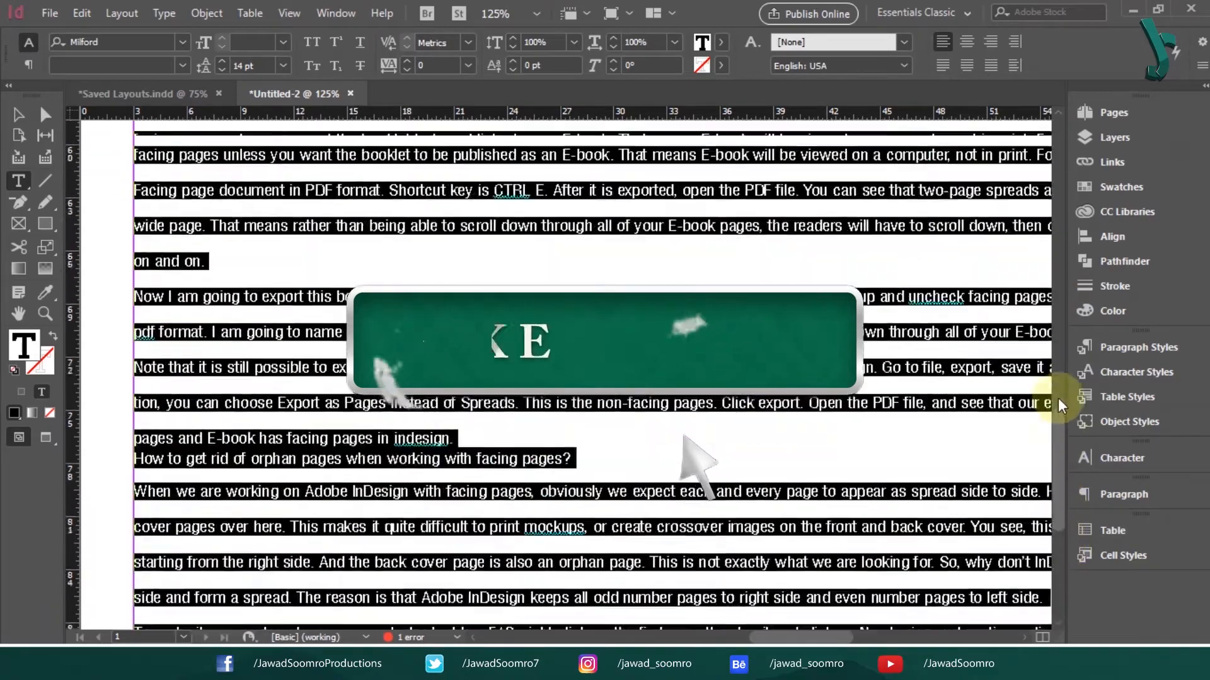
Insert a blank line above the heading "What if I don't use Facing pages for designing my Booklet?"
{"action": "scroll", "coordinate": [1057, 236], "scroll_direction": "down", "scroll_amount": 4}
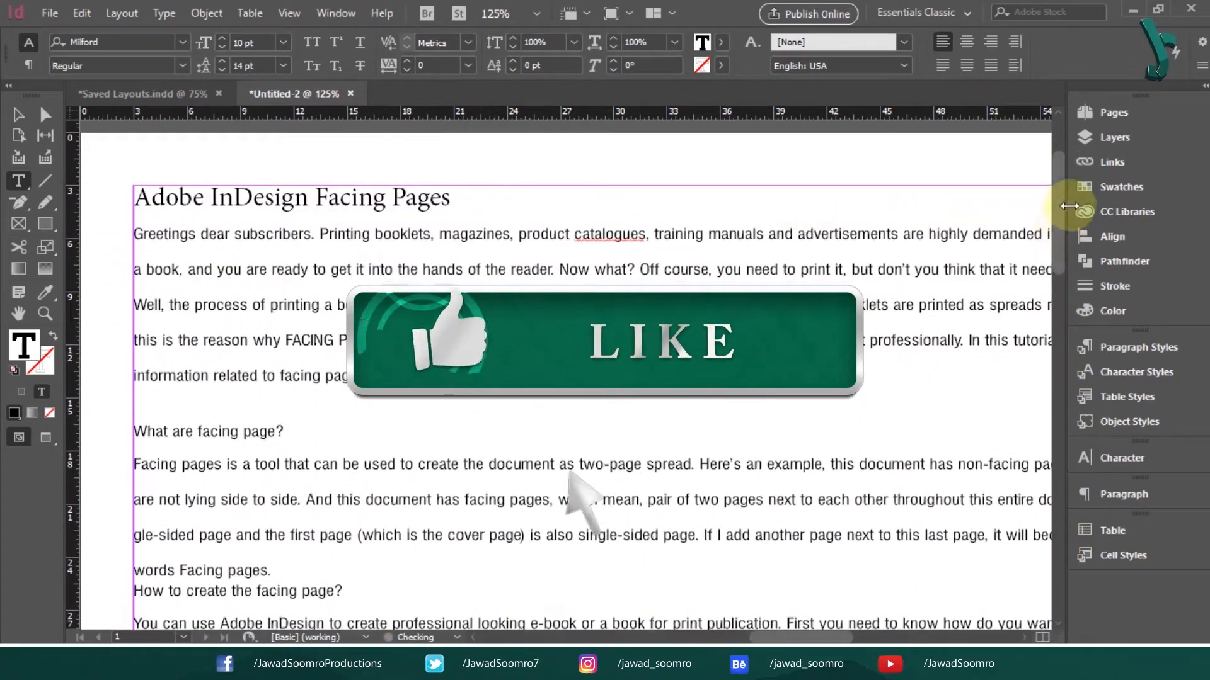
{"action": "left_click_drag", "start_coordinate": [1060, 249], "coordinate": [1056, 374]}
{"action": "scroll", "coordinate": [1062, 373], "scroll_direction": "down", "scroll_amount": 4}
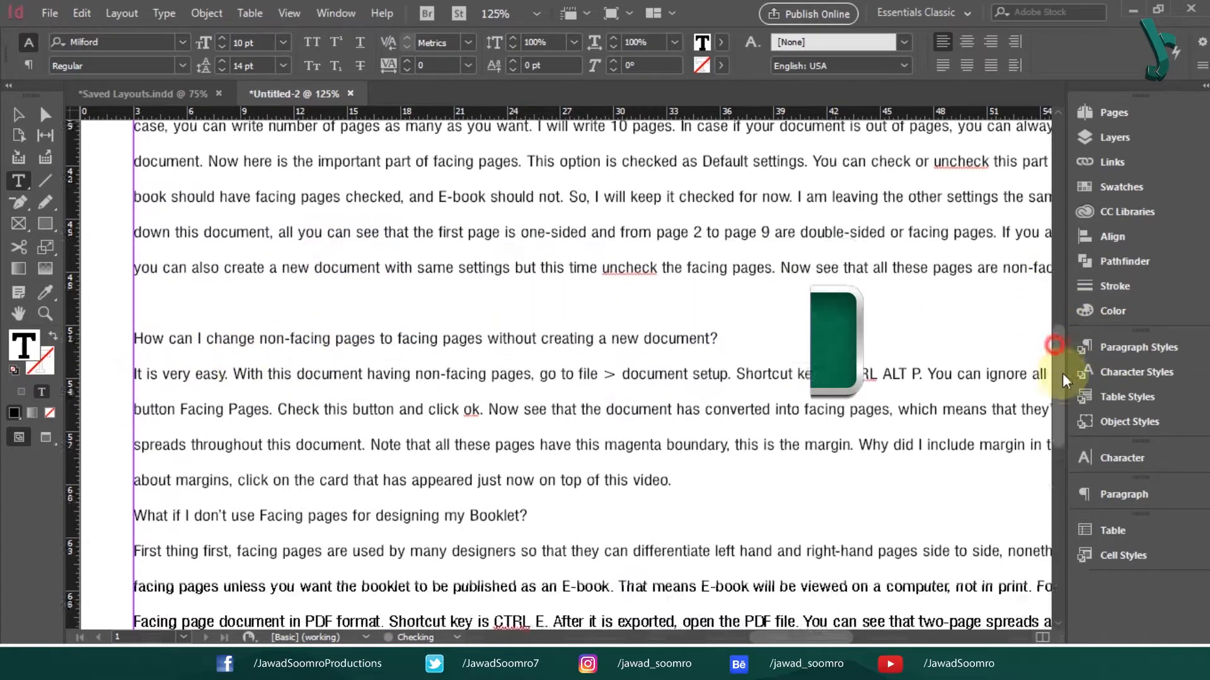
{"action": "left_click", "coordinate": [136, 431]}
{"action": "key", "text": "Return"}
Change the font style and font size of the heading "What if I don't use Facing pages for designing my Booklet?"
{"action": "left_click_drag", "start_coordinate": [555, 460], "coordinate": [137, 459]}
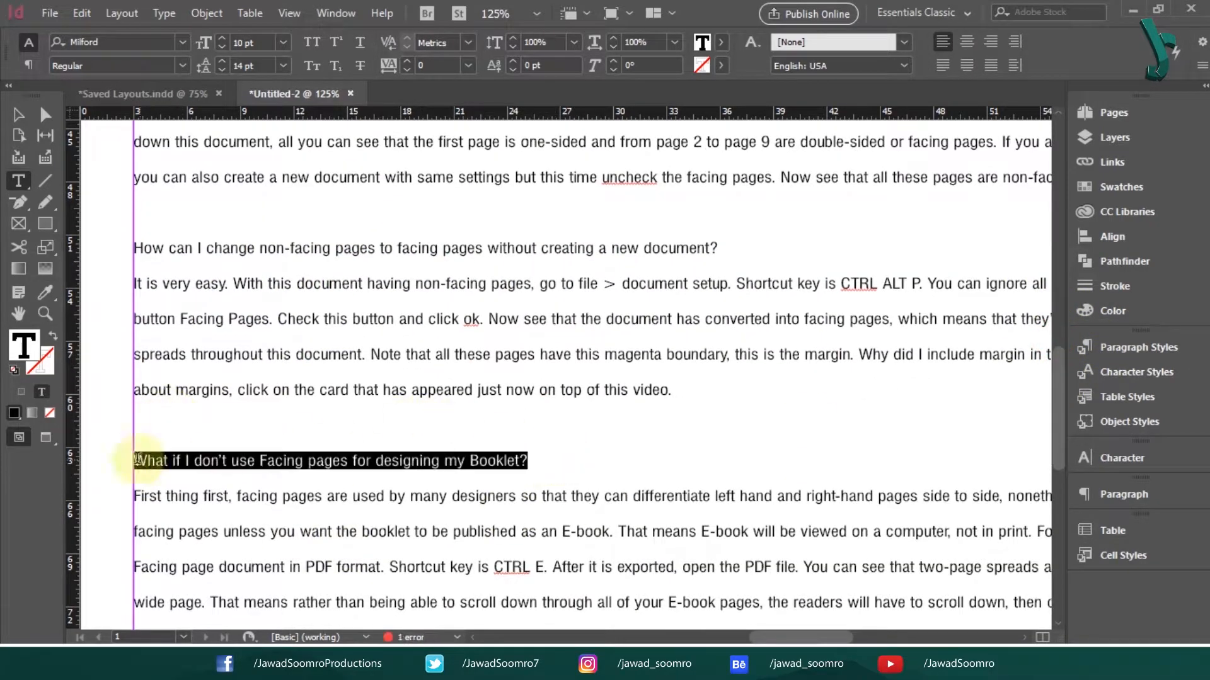
{"action": "left_click", "coordinate": [179, 66]}
{"action": "left_click", "coordinate": [82, 120]}
{"action": "left_click", "coordinate": [281, 43]}
{"action": "left_click", "coordinate": [274, 178]}
Change the font style of the heading "How can I change non-facing pages to facing pages without creating a new document?" and open its size choices
{"action": "left_click_drag", "start_coordinate": [718, 248], "coordinate": [75, 248]}
{"action": "left_click", "coordinate": [179, 66]}
{"action": "left_click", "coordinate": [126, 121]}
{"action": "left_click", "coordinate": [282, 42]}
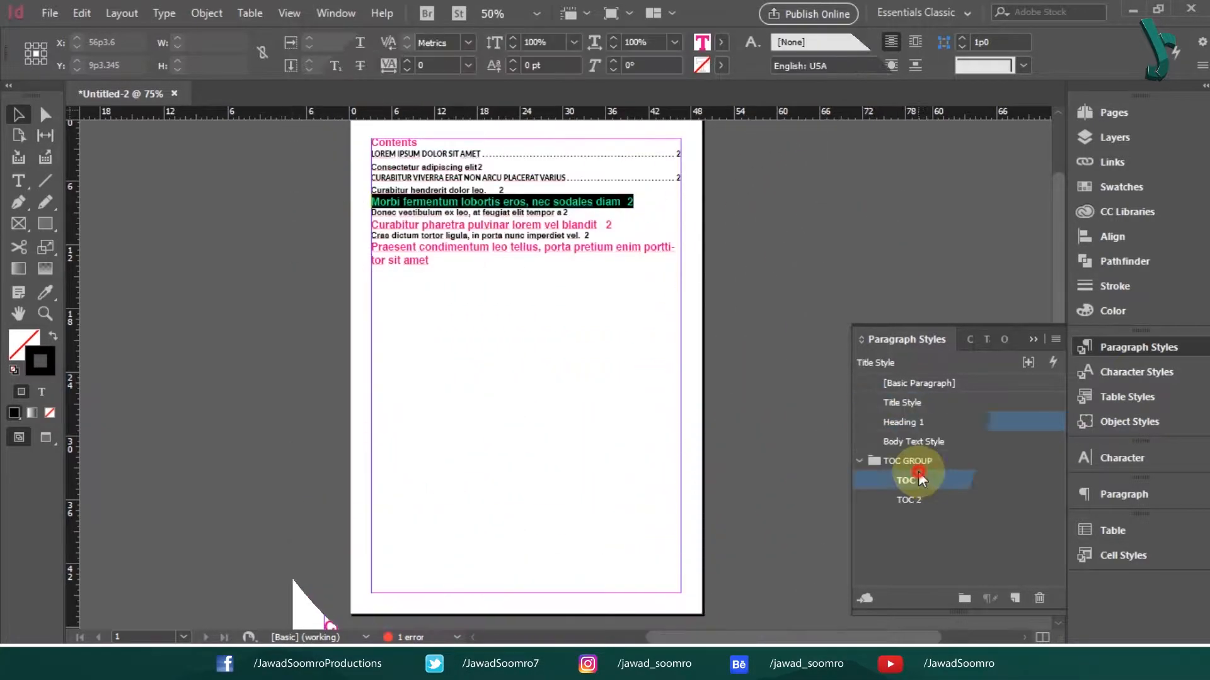
Apply the TOC 1 paragraph style to the "Morbi fermentum" contents entry and TOC 2 to the four secondary entries
{"action": "left_click", "coordinate": [909, 480]}
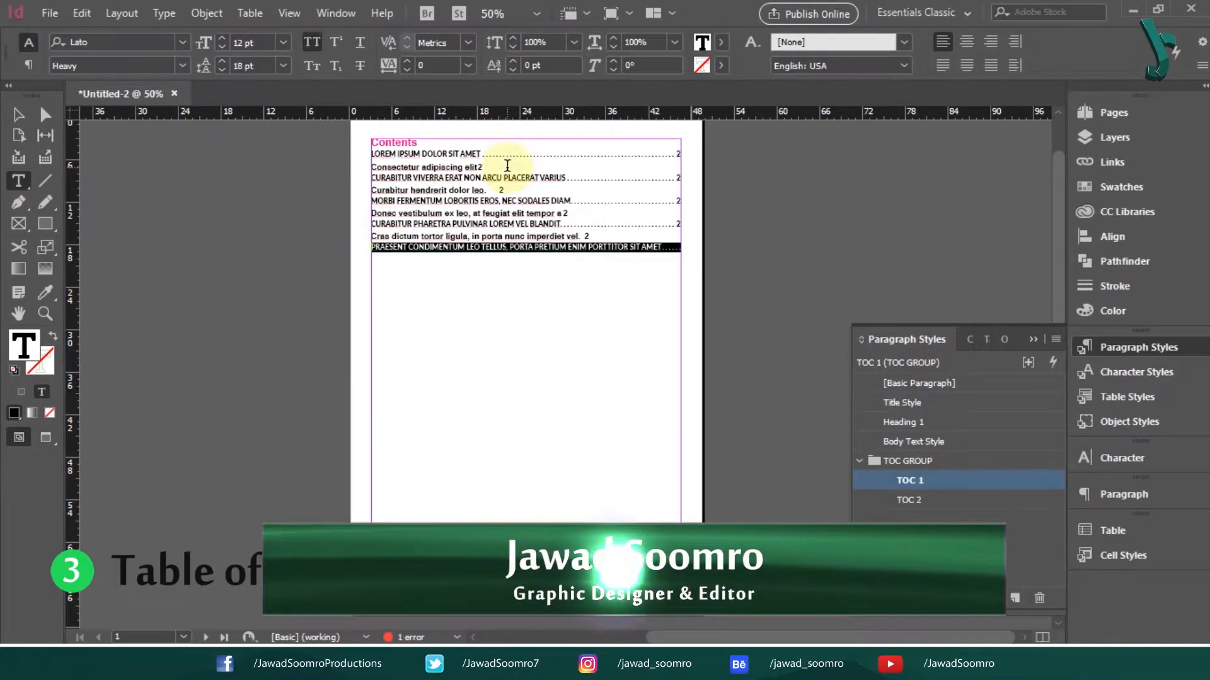
{"action": "key", "text": "ctrl+1"}
{"action": "left_click_drag", "start_coordinate": [557, 218], "coordinate": [252, 218]}
{"action": "key", "text": "ctrl+2"}
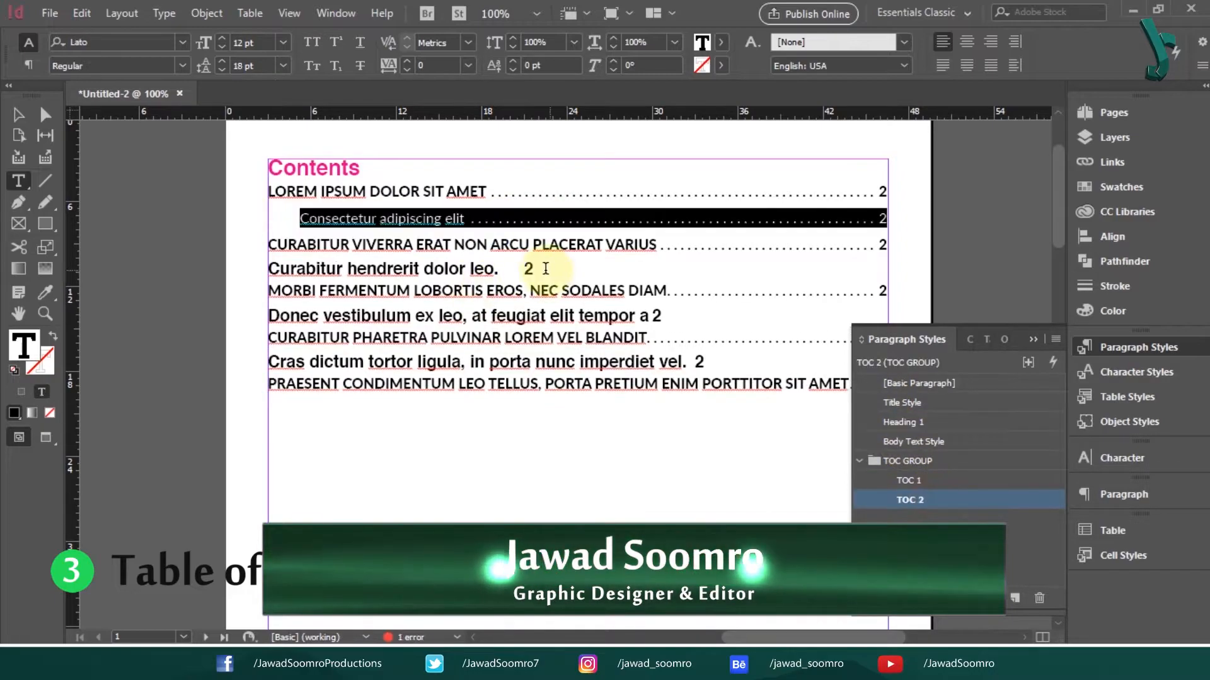
{"action": "left_click_drag", "start_coordinate": [540, 264], "coordinate": [229, 262]}
{"action": "key", "text": "ctrl+2"}
{"action": "left_click_drag", "start_coordinate": [661, 321], "coordinate": [242, 310]}
{"action": "key", "text": "ctrl+2"}
{"action": "left_click_drag", "start_coordinate": [709, 370], "coordinate": [258, 371]}
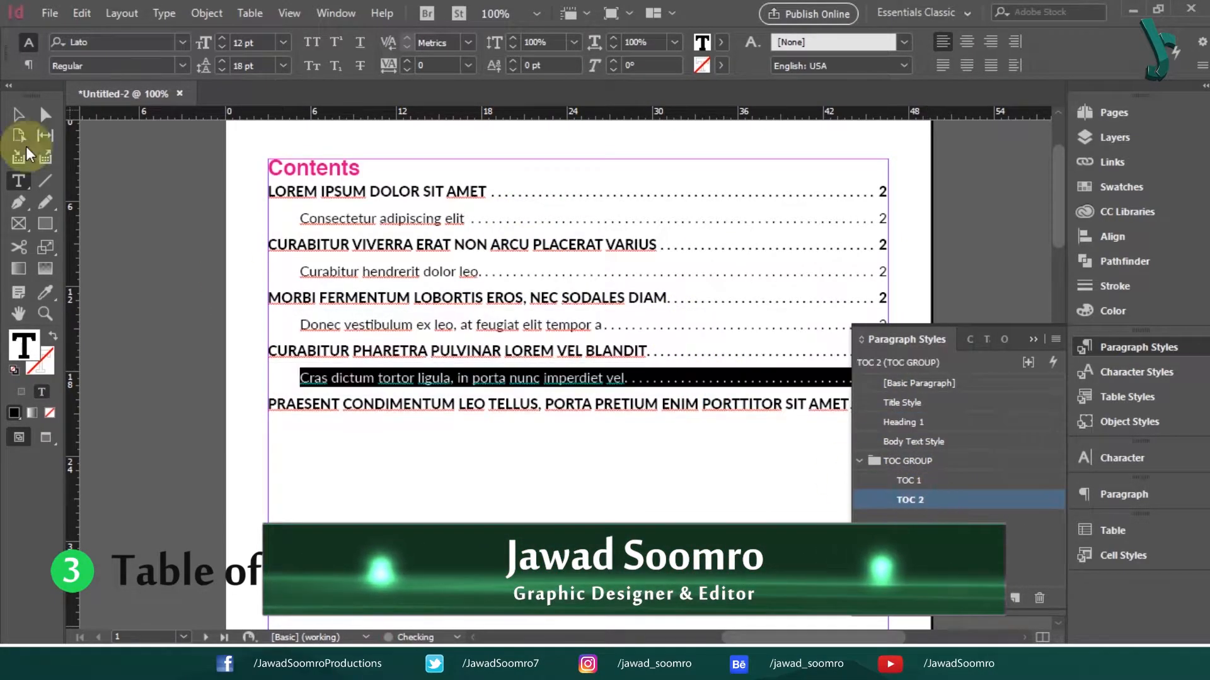
{"action": "key", "text": "ctrl+2"}
Change the font size of the Contents title above the table of contents entries
{"action": "left_click", "coordinate": [356, 179]}
{"action": "double_click", "coordinate": [357, 178]}
{"action": "left_click", "coordinate": [283, 42]}
{"action": "left_click", "coordinate": [262, 289]}
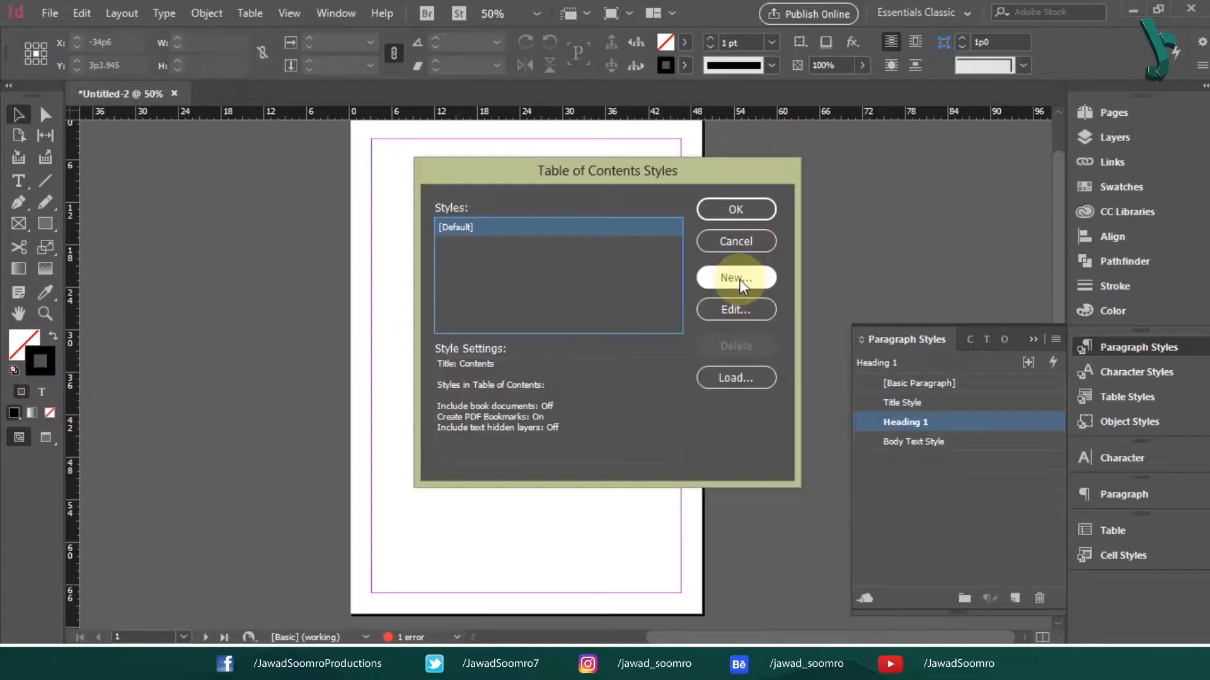
Create a table of contents style that includes the Title Style and Heading 1 paragraph styles
{"action": "left_click", "coordinate": [740, 279]}
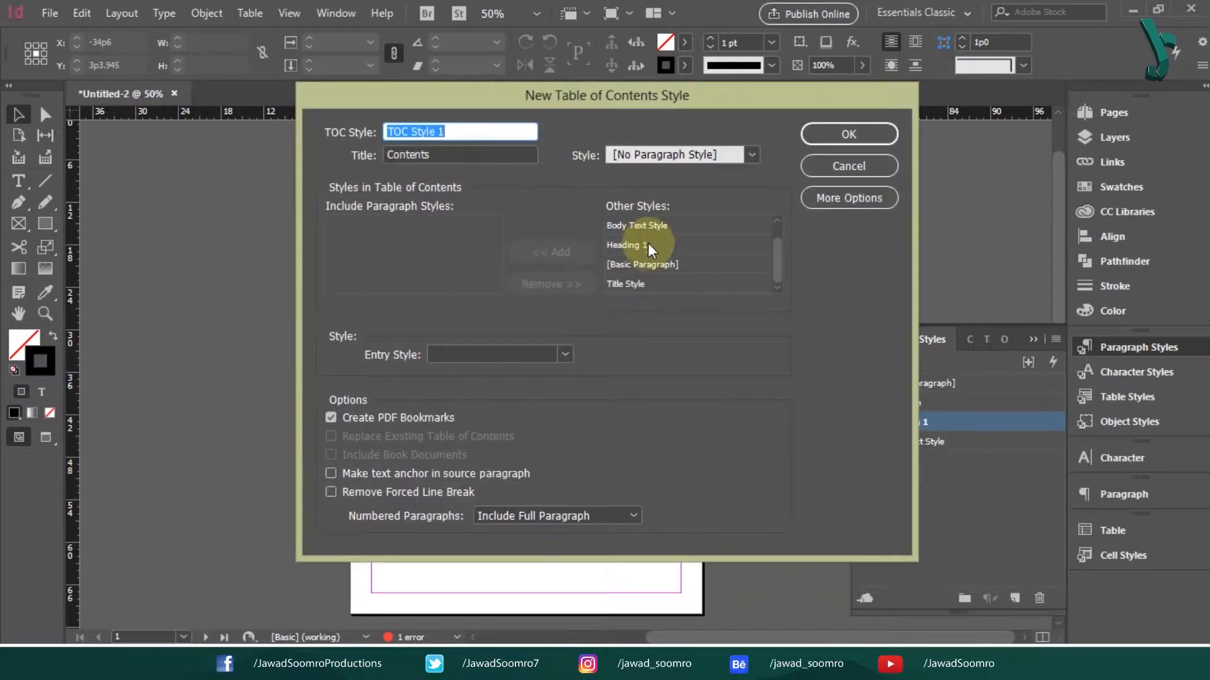
{"action": "left_click", "coordinate": [649, 283]}
{"action": "left_click", "coordinate": [558, 251]}
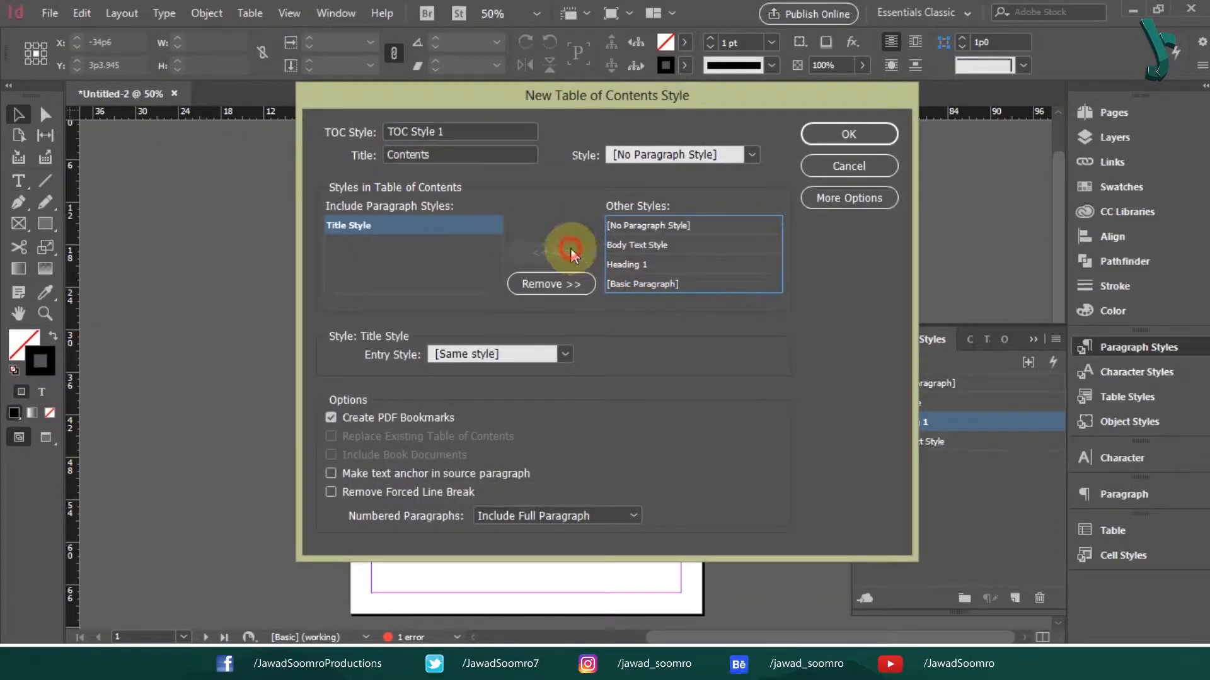
{"action": "left_click", "coordinate": [649, 267]}
{"action": "left_click", "coordinate": [531, 254]}
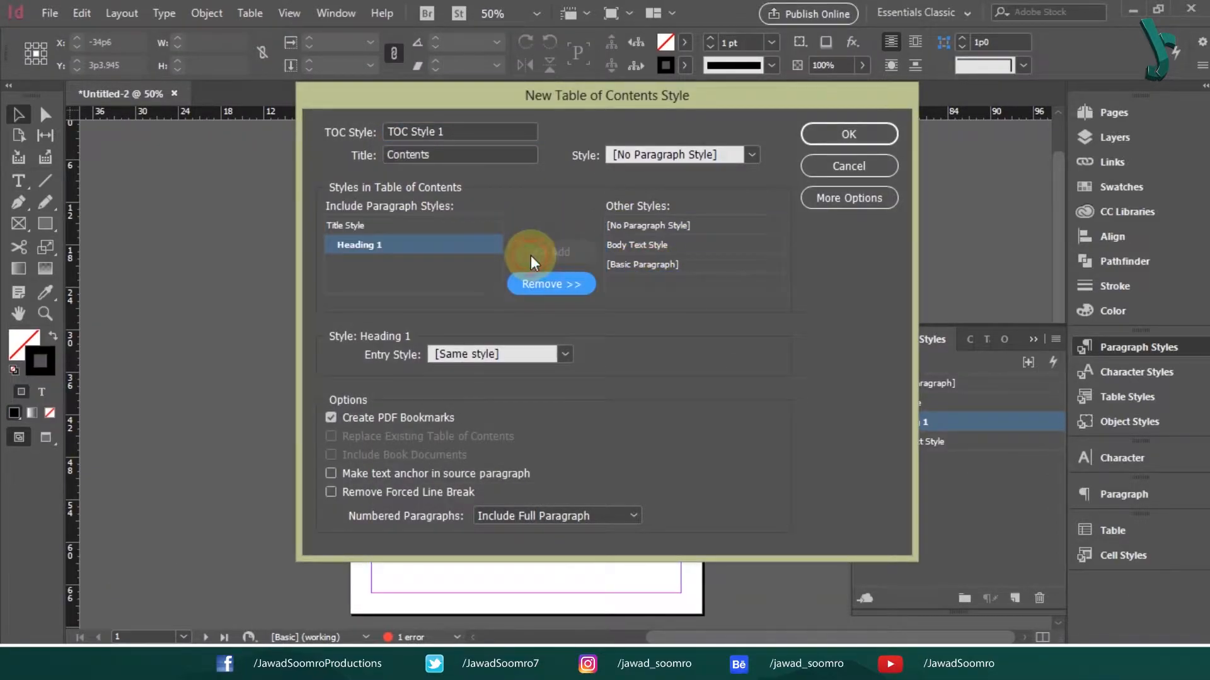
{"action": "left_click", "coordinate": [846, 136]}
{"action": "left_click", "coordinate": [731, 206]}
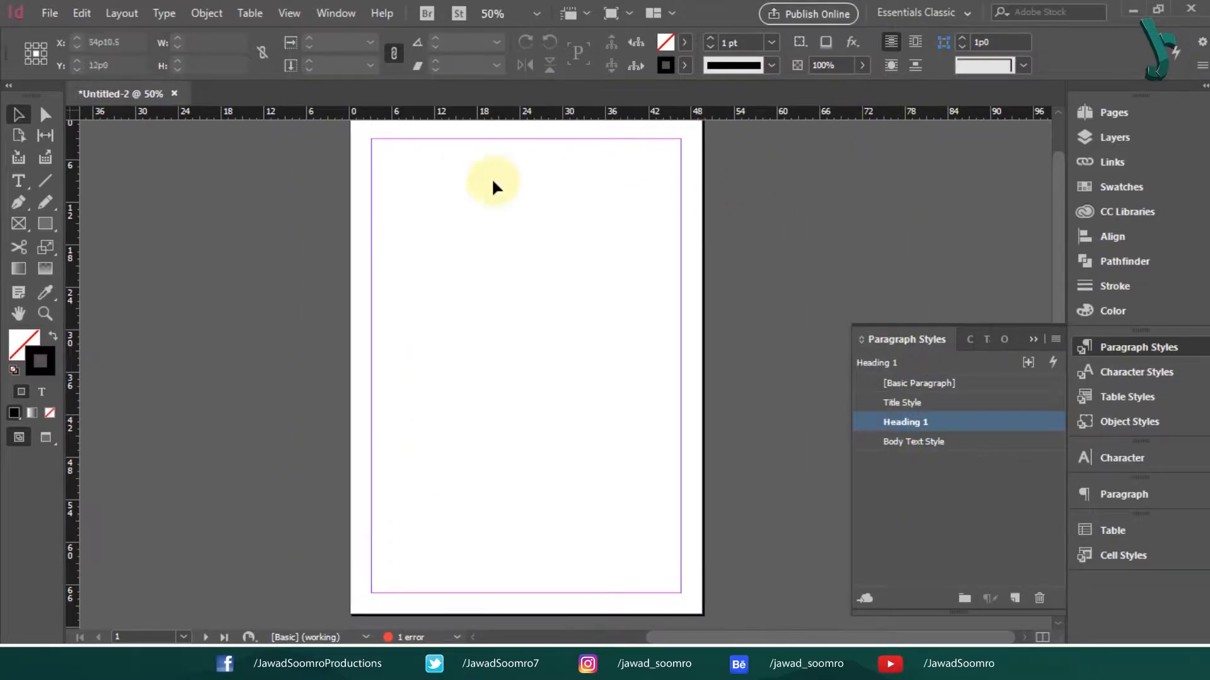
{"action": "left_click", "coordinate": [121, 13]}
{"action": "left_click", "coordinate": [200, 381]}
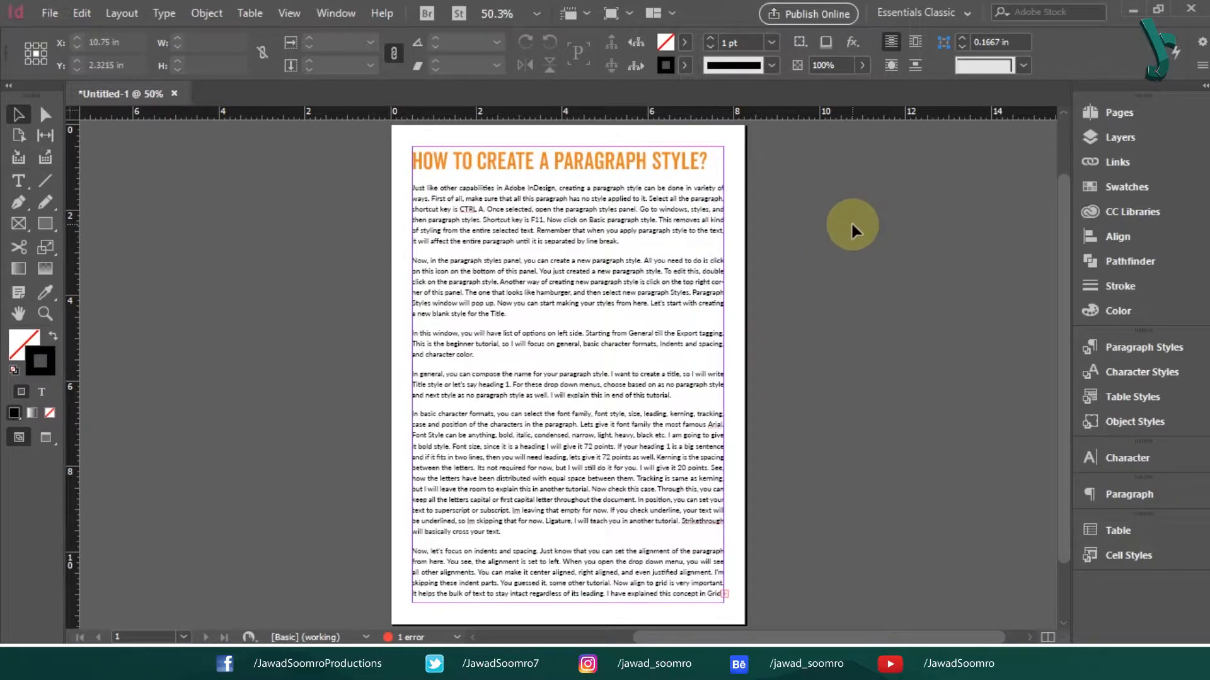
Apply the [Basic Paragraph] style to all the text in the "How to create a paragraph style?" document
{"action": "double_click", "coordinate": [420, 195]}
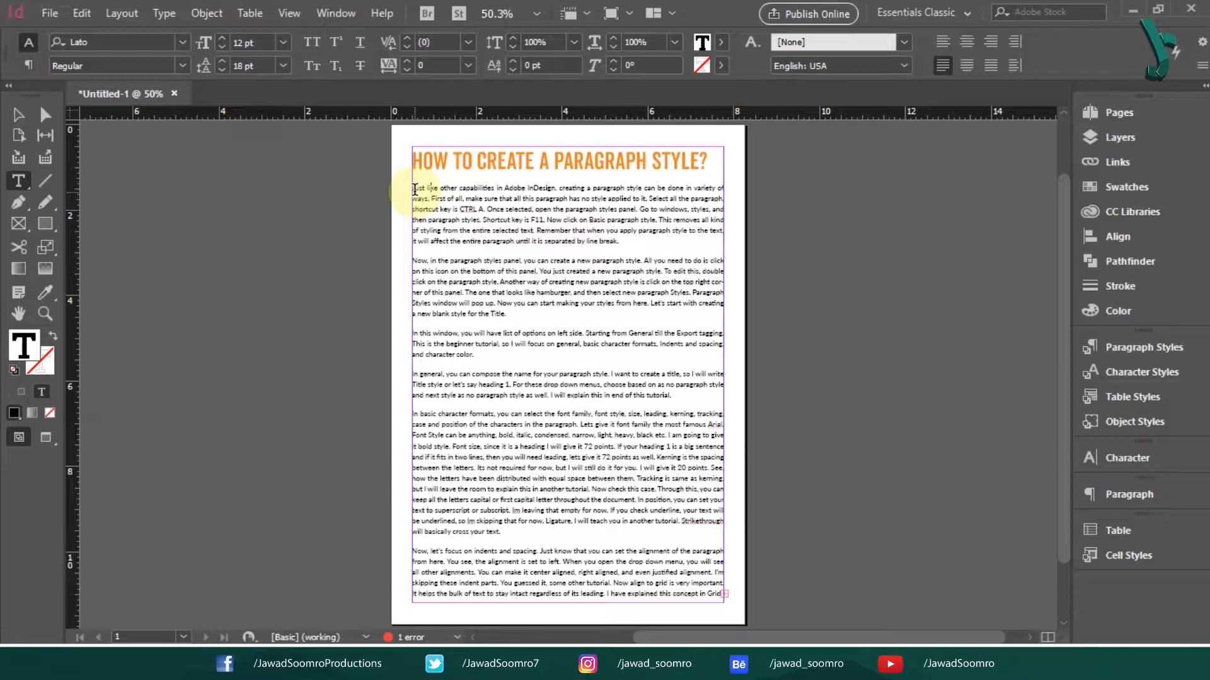
{"action": "left_click_drag", "start_coordinate": [414, 188], "coordinate": [593, 627]}
{"action": "left_click", "coordinate": [517, 271]}
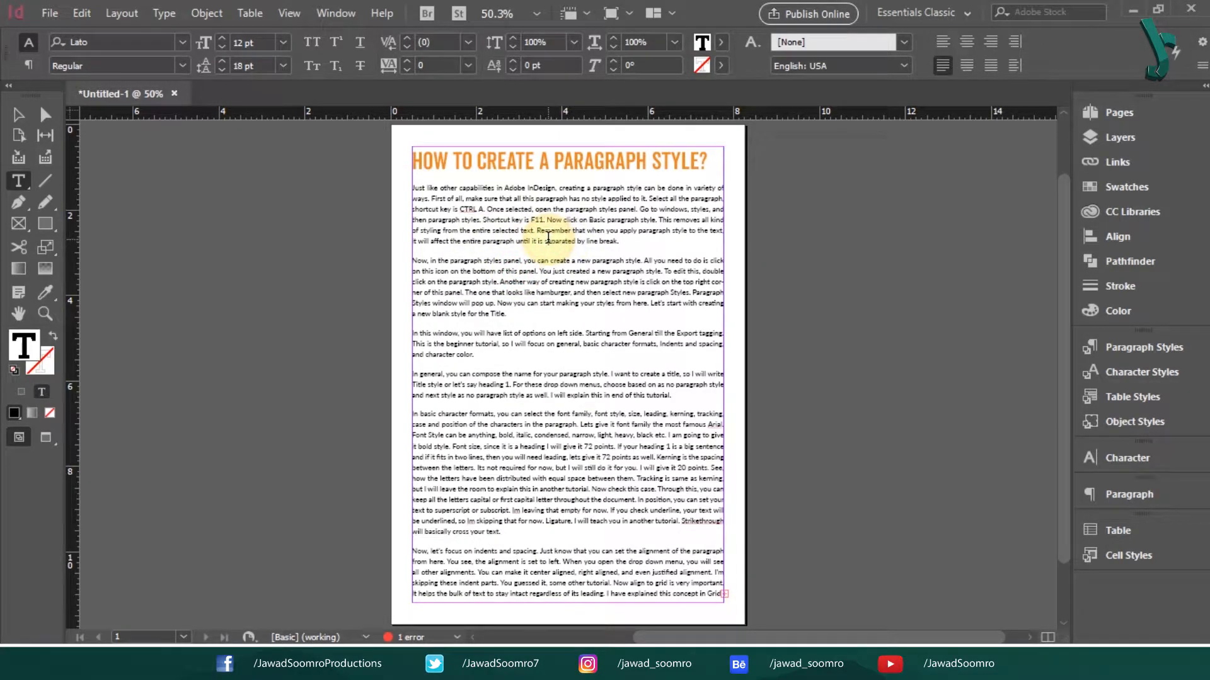
{"action": "key", "text": "ctrl+a"}
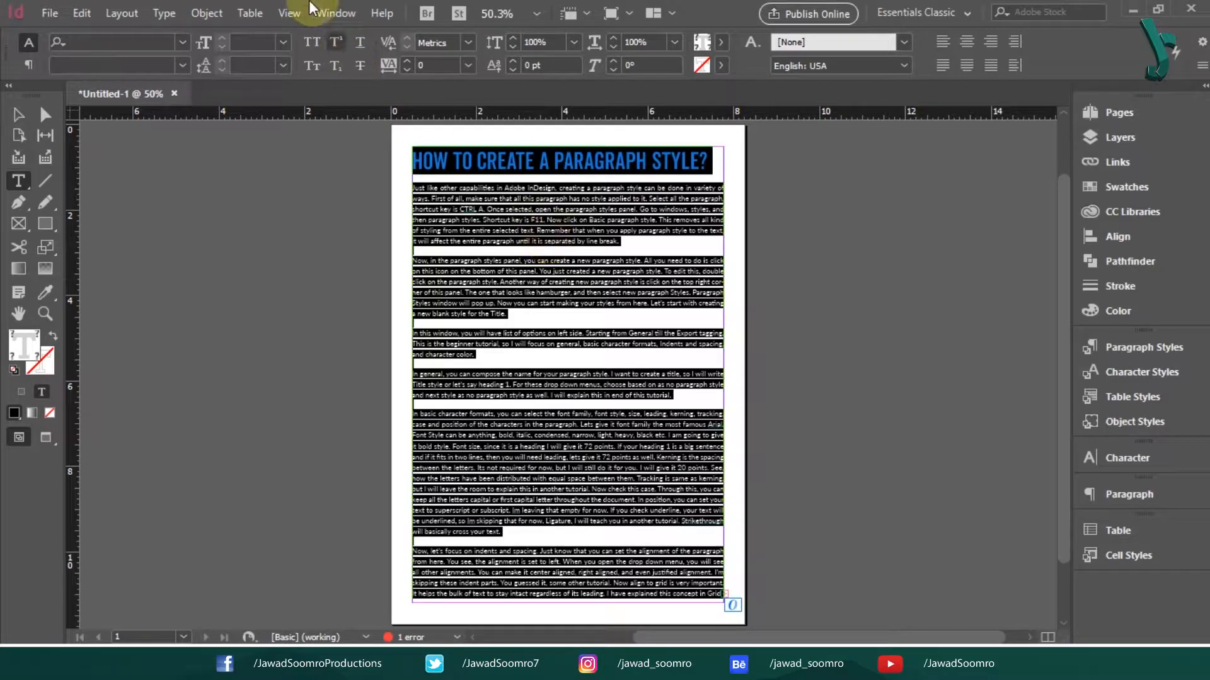
{"action": "left_click", "coordinate": [331, 13]}
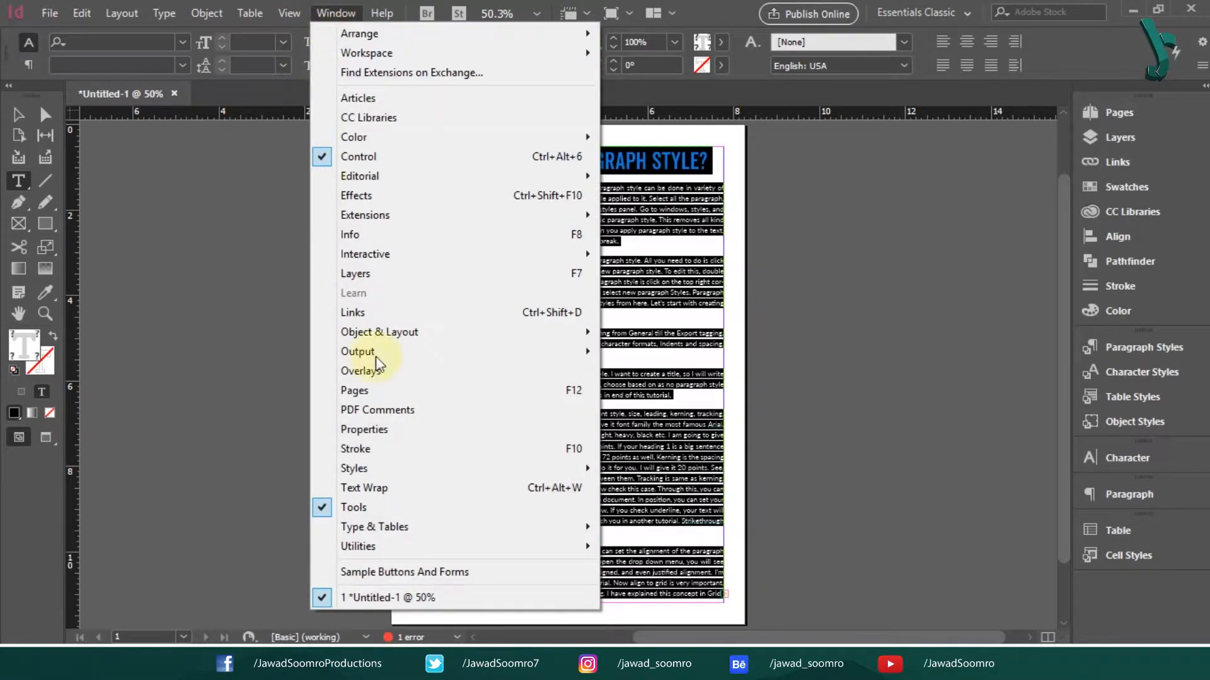
{"action": "mouse_move", "coordinate": [529, 479]}
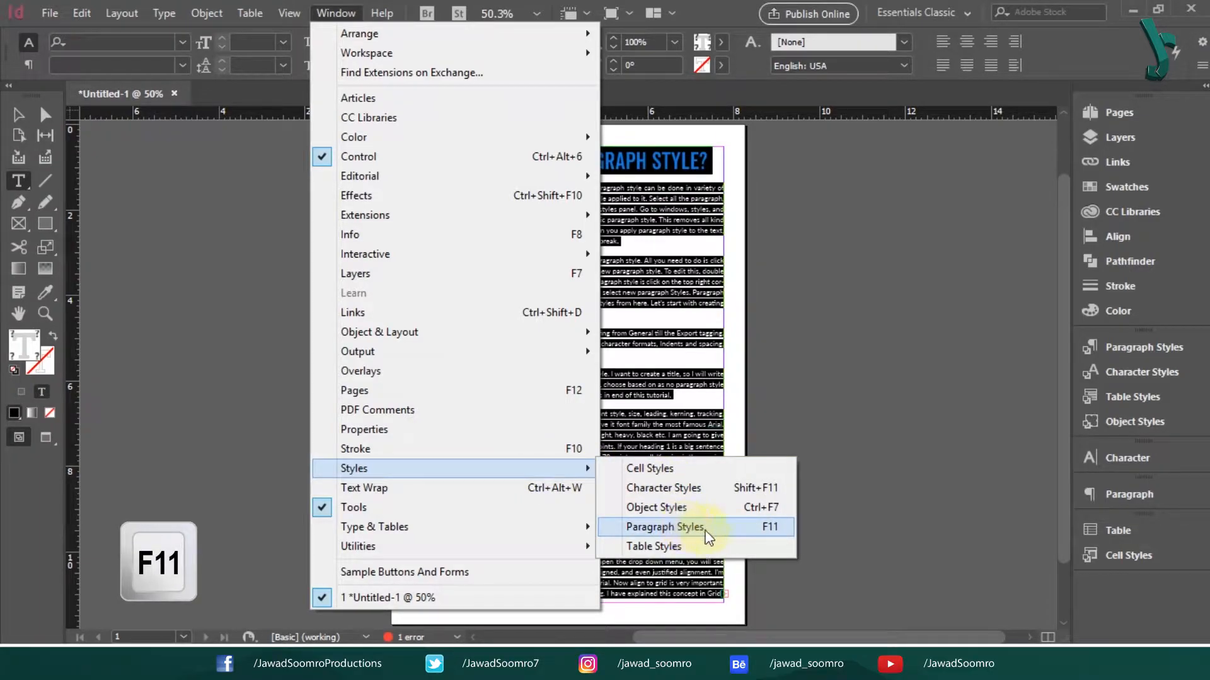
{"action": "left_click", "coordinate": [780, 527]}
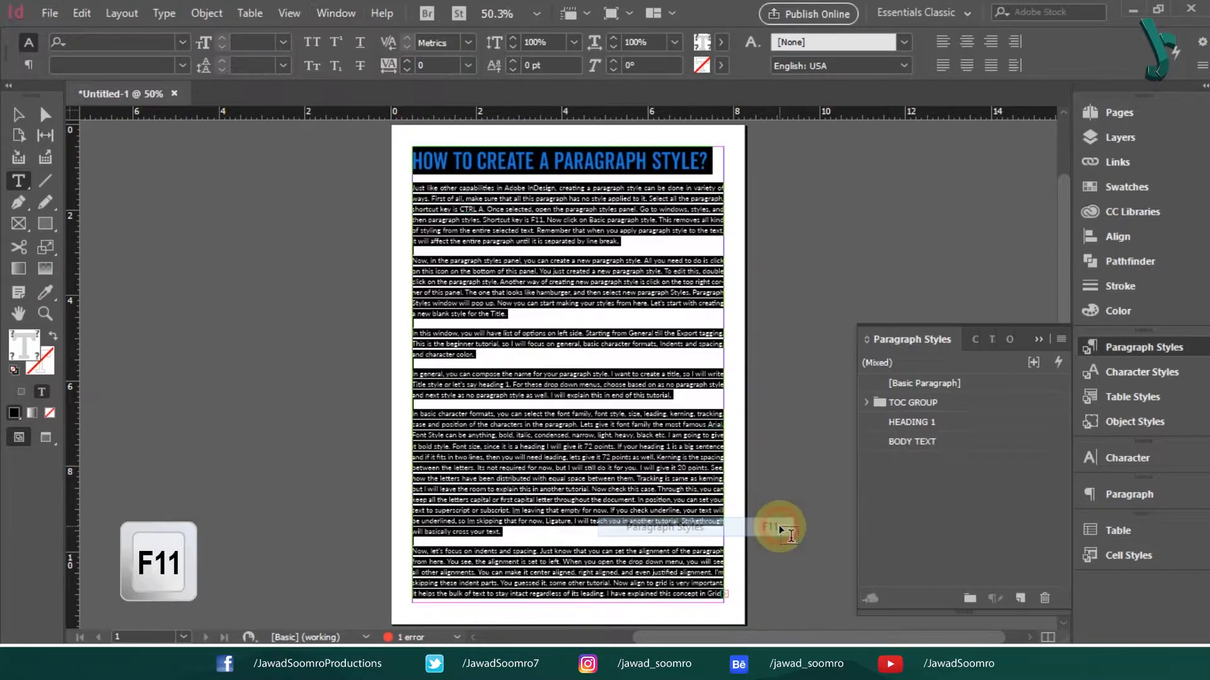
{"action": "left_click", "coordinate": [947, 384]}
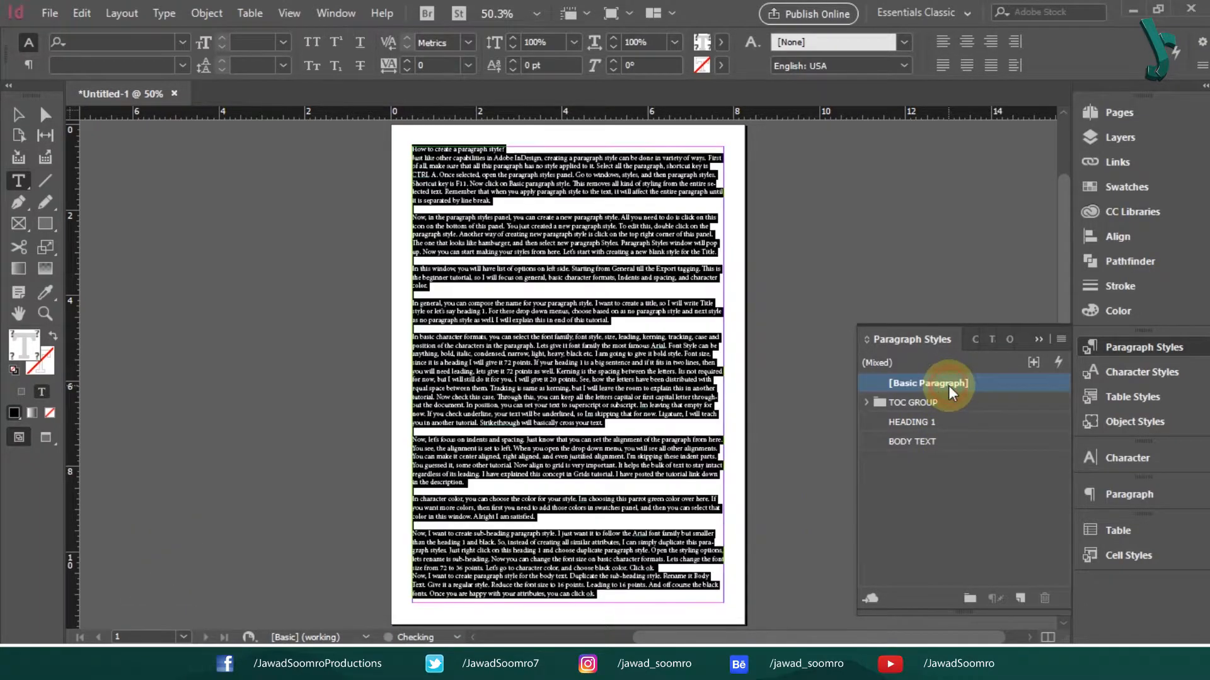
{"action": "left_click", "coordinate": [527, 398]}
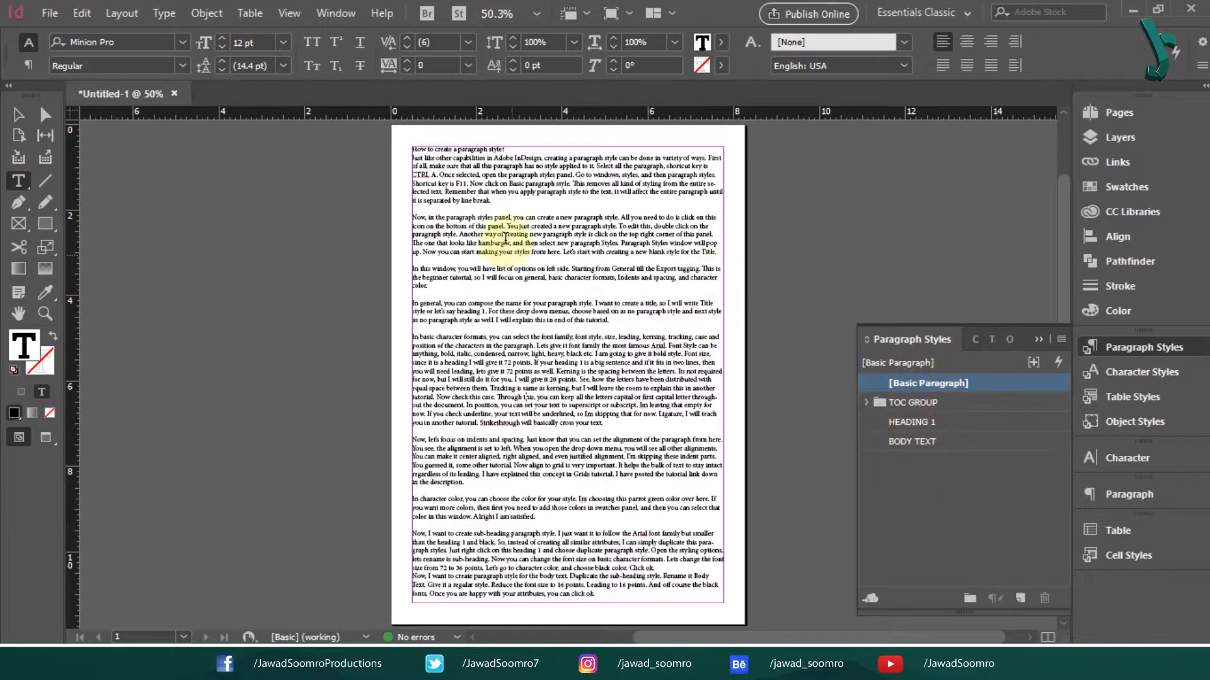
Undo the [Basic Paragraph] styling applied to the text
{"action": "key", "text": "ctrl+z"}
{"action": "left_click", "coordinate": [523, 208]}
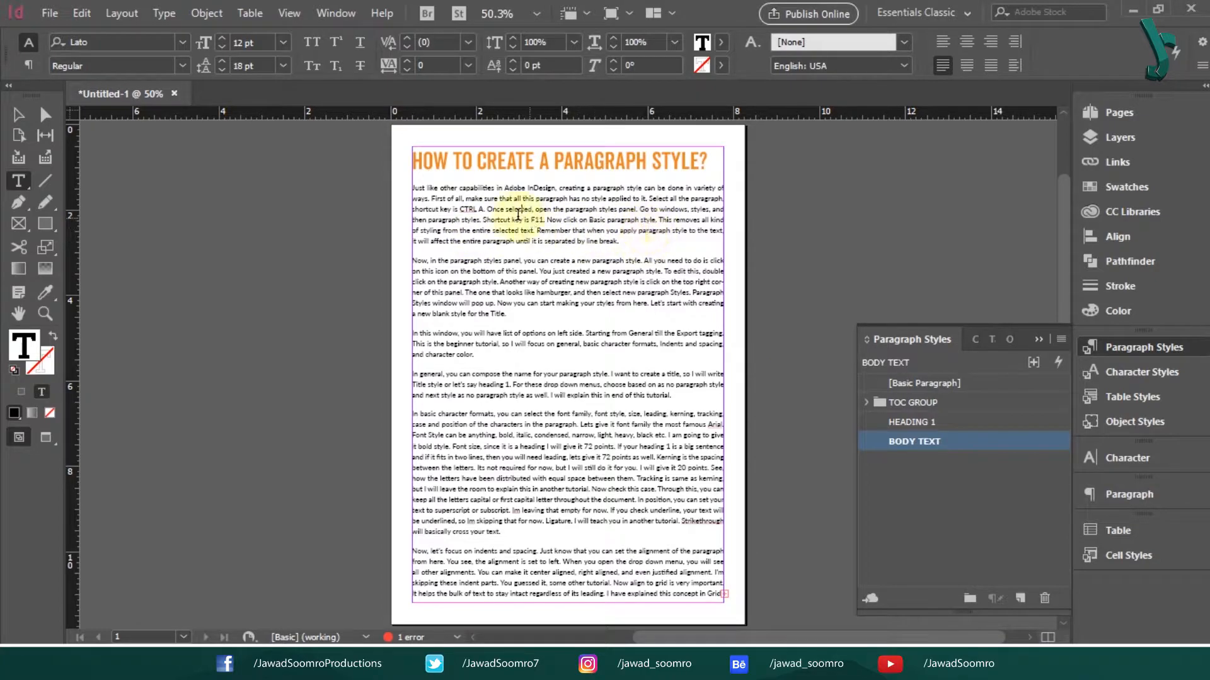
{"action": "left_click", "coordinate": [519, 216]}
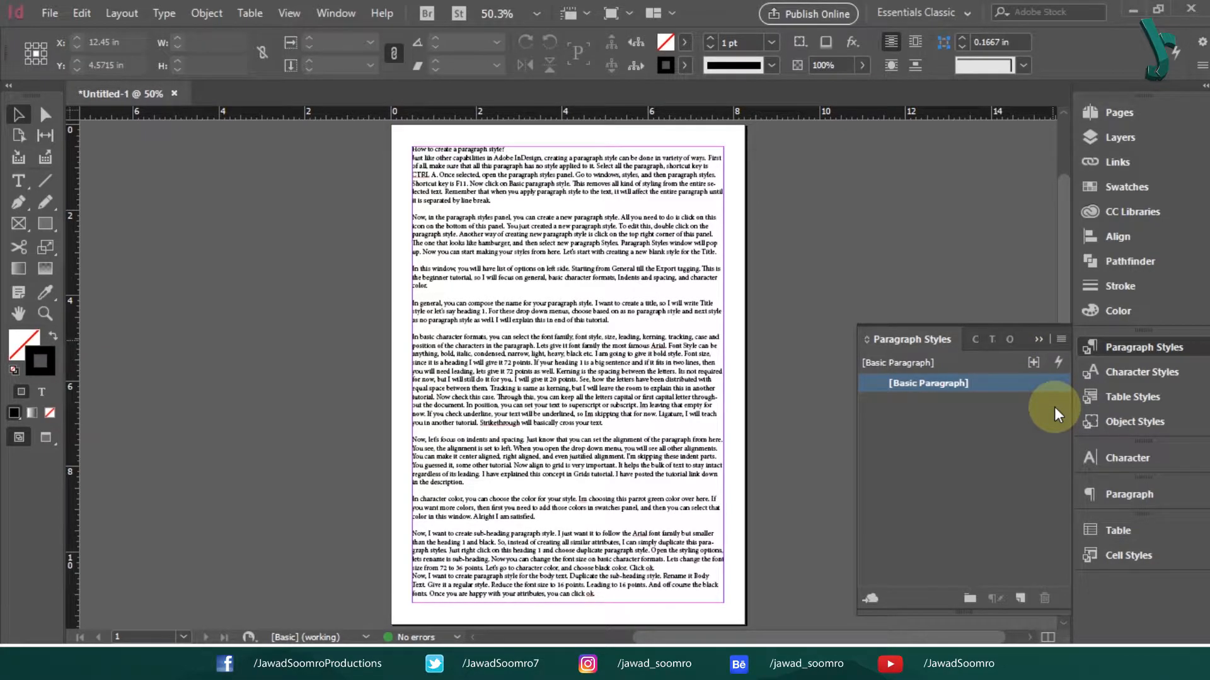
Create a blank paragraph style with the default name and open its options
{"action": "left_click", "coordinate": [1020, 599]}
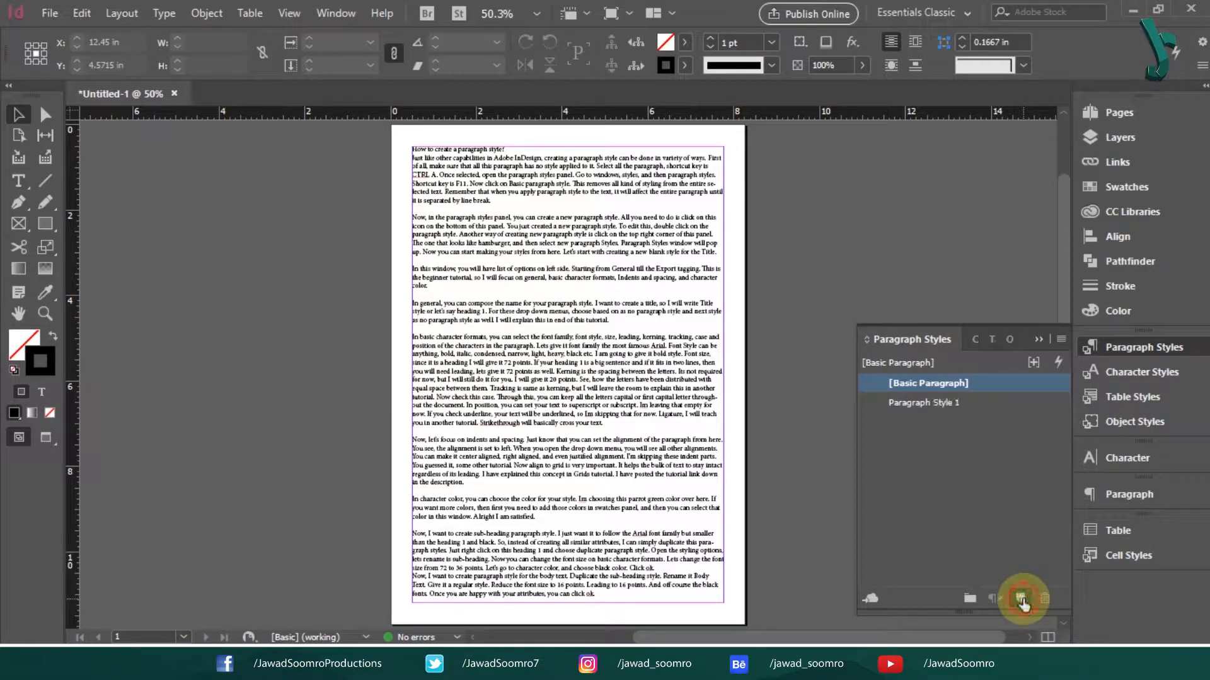
{"action": "left_click", "coordinate": [935, 407]}
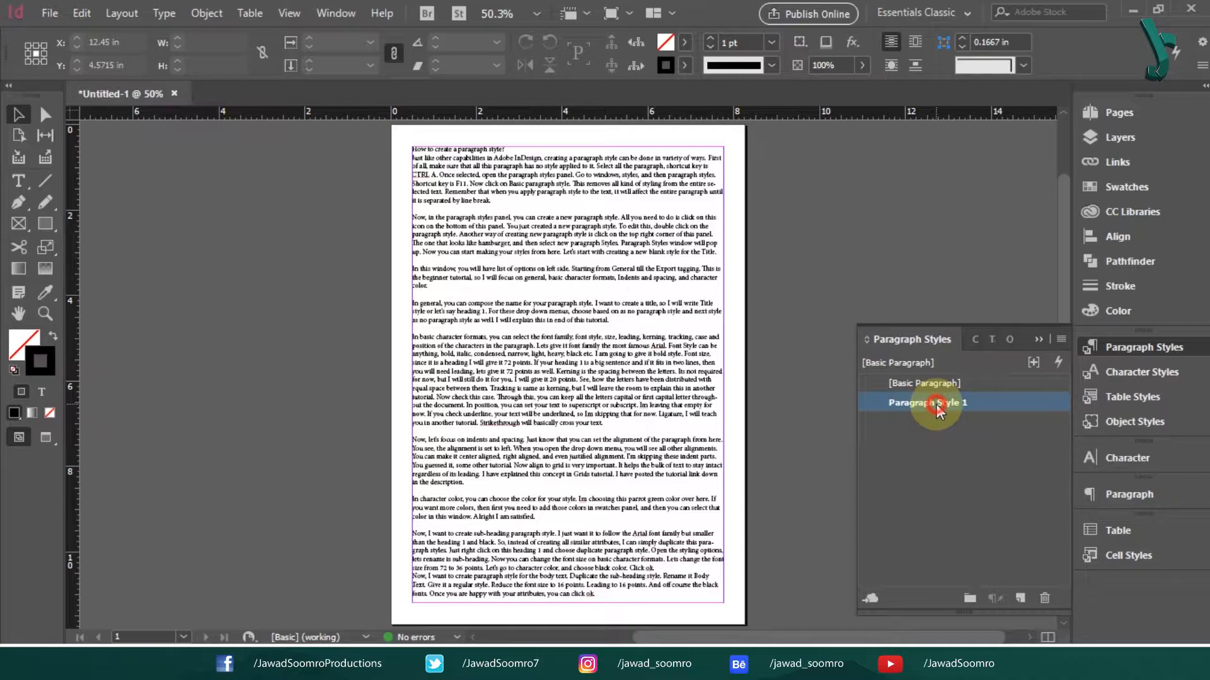
{"action": "double_click", "coordinate": [936, 406]}
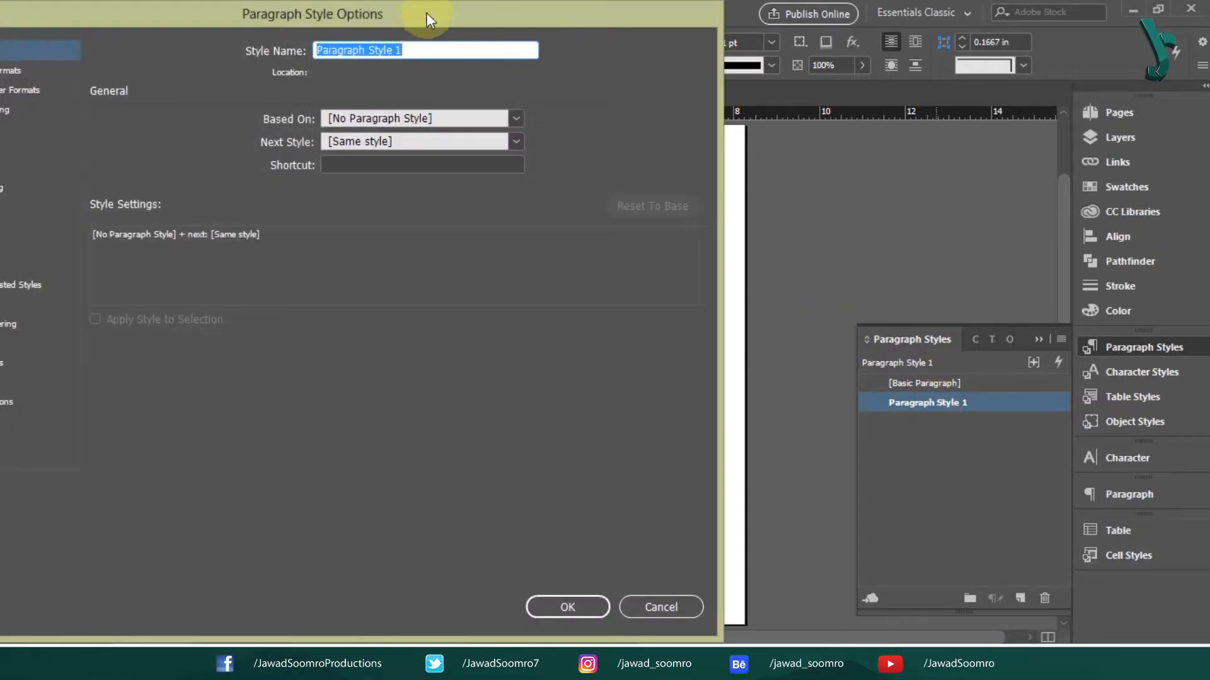
{"action": "left_click_drag", "start_coordinate": [425, 14], "coordinate": [725, 18]}
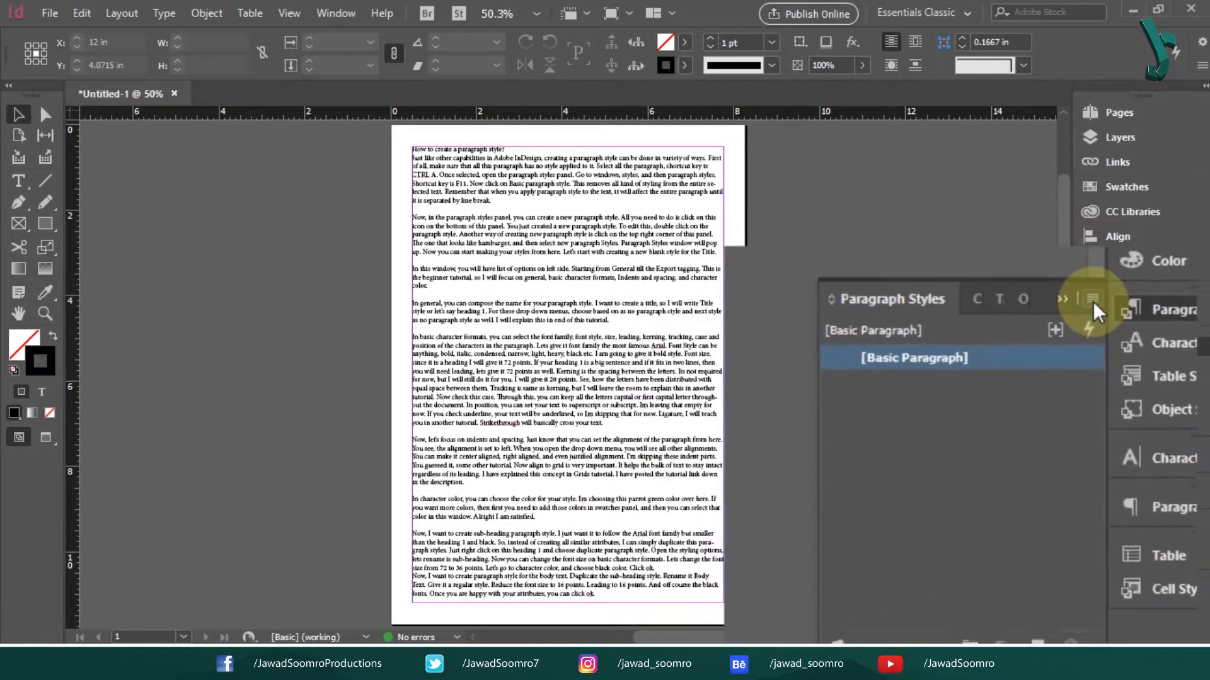
Create a new paragraph style named "Title" with no base style
{"action": "left_click", "coordinate": [1061, 340]}
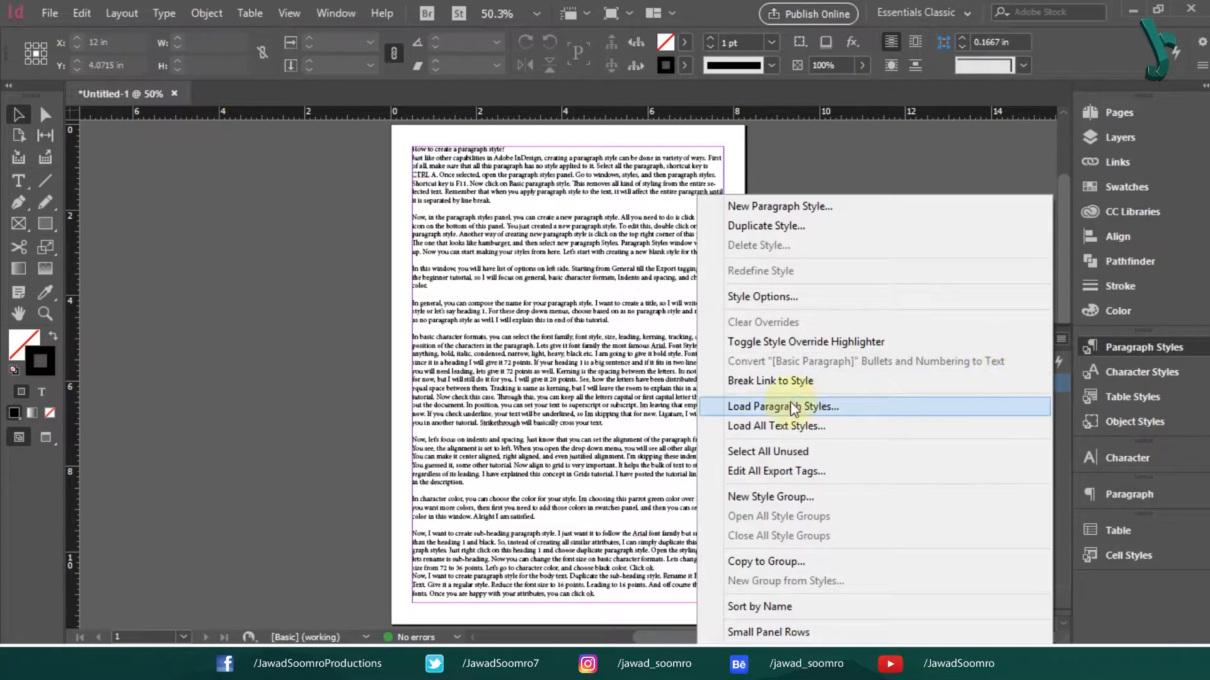
{"action": "left_click", "coordinate": [758, 211]}
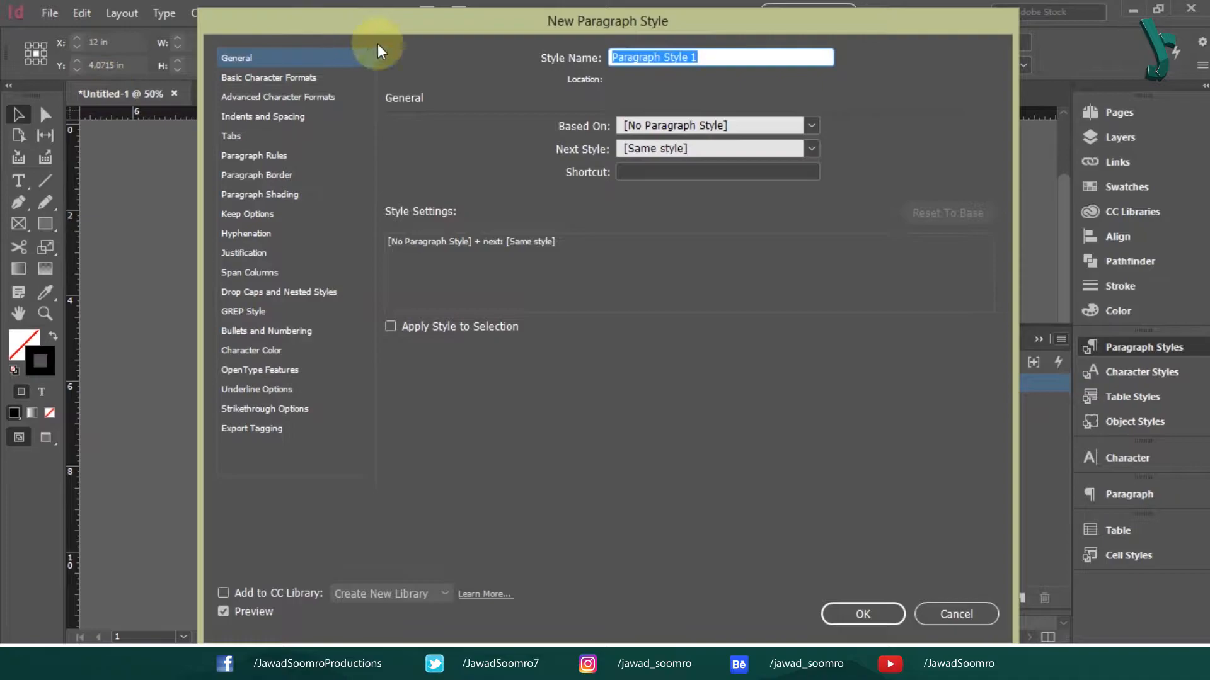
{"action": "type", "text": "Title"}
{"action": "key", "text": "BackSpace"}
{"action": "key", "text": "BackSpace"}
{"action": "key", "text": "BackSpace"}
{"action": "key", "text": "BackSpace"}
{"action": "key", "text": "BackSpace"}
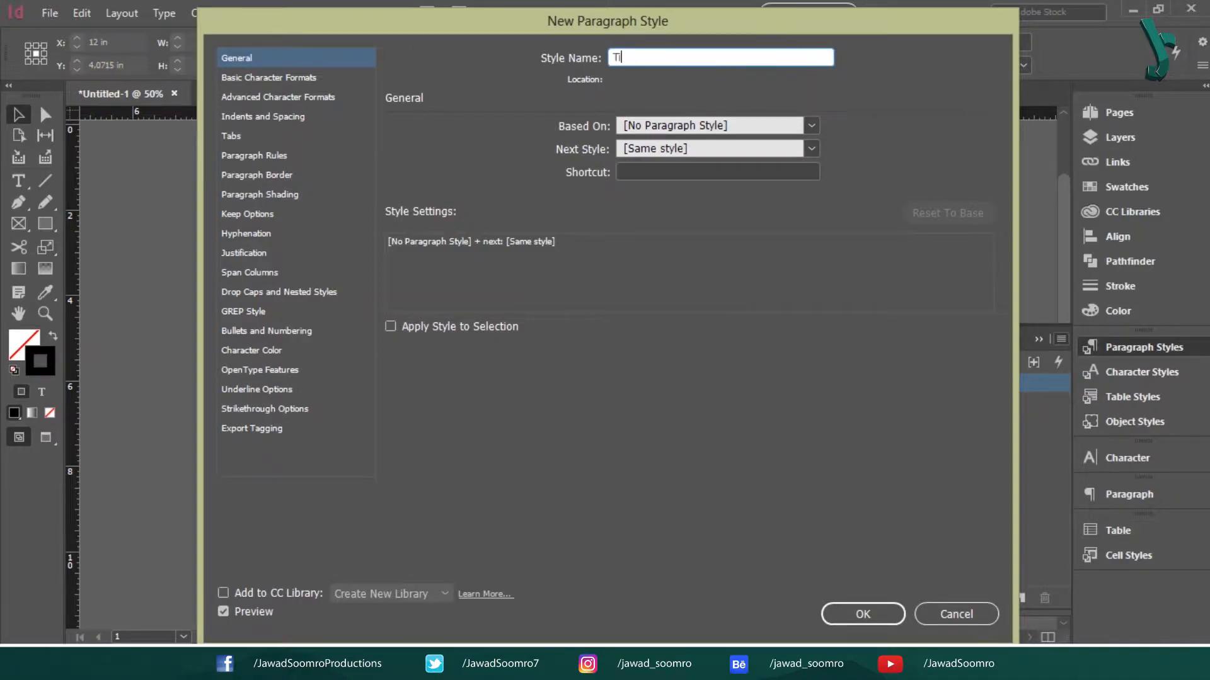
{"action": "type", "text": "itle"}
{"action": "left_click", "coordinate": [858, 623]}
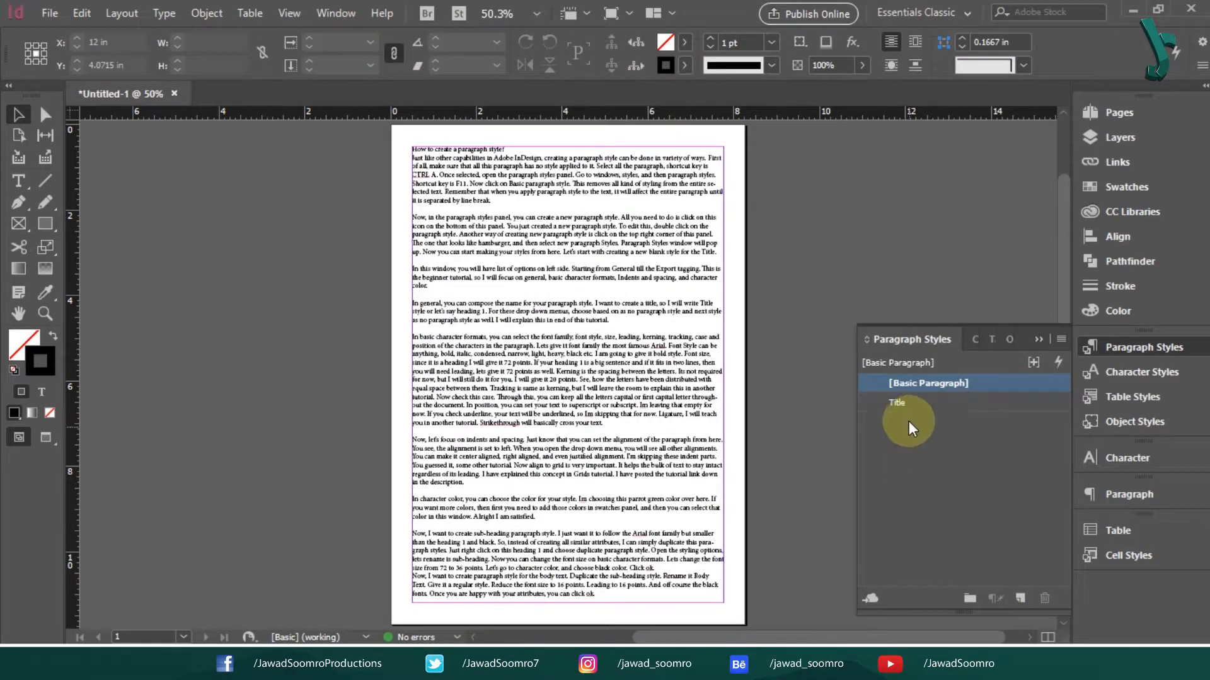
Open the Title style's options and look through its General, Basic Character Formats, Indents and Spacing, and Character Color settings
{"action": "left_click", "coordinate": [906, 406]}
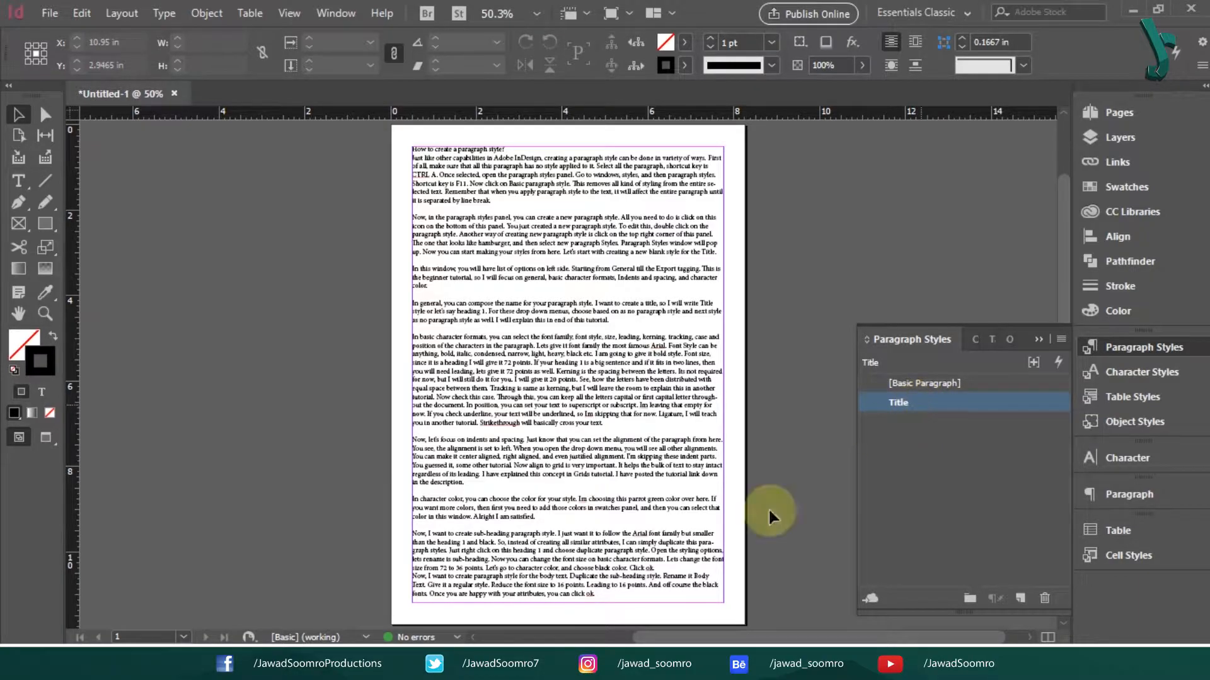
{"action": "double_click", "coordinate": [939, 403]}
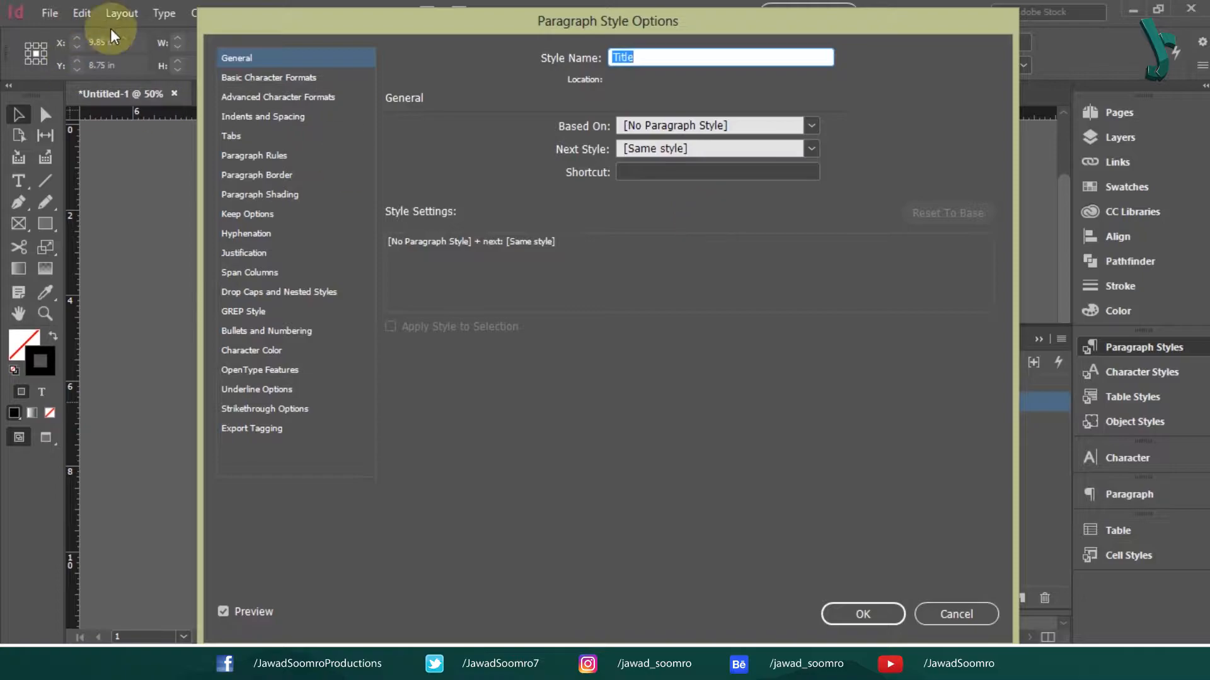
{"action": "left_click", "coordinate": [238, 61]}
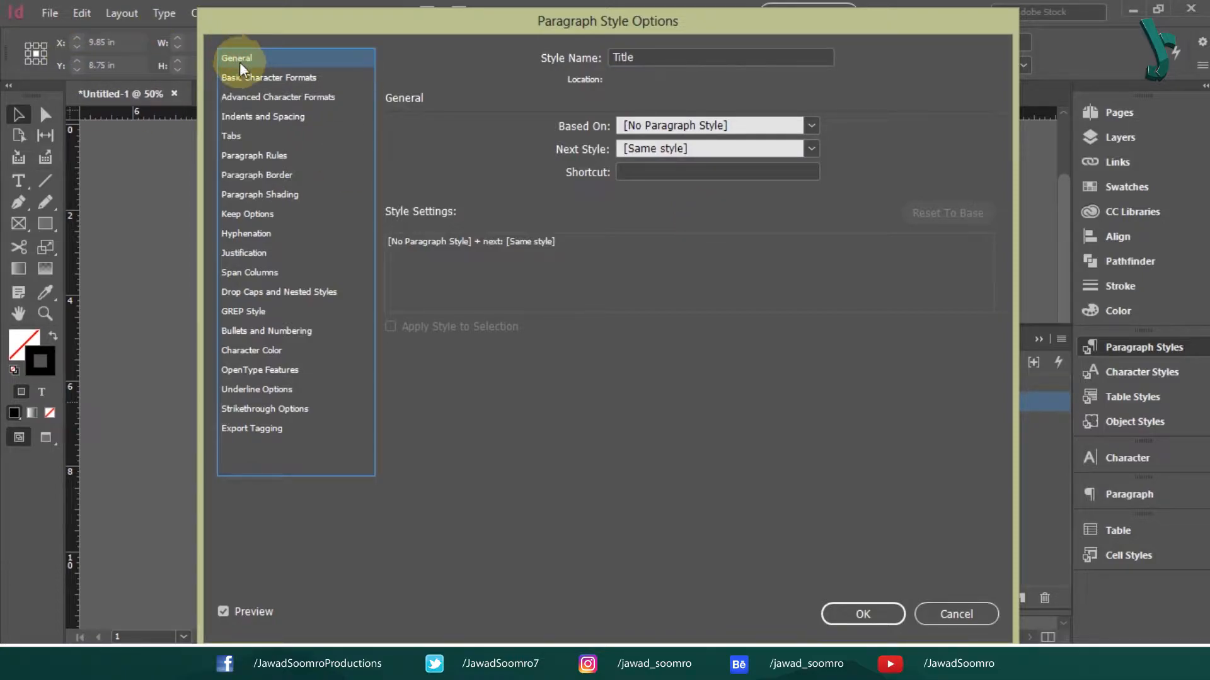
{"action": "left_click", "coordinate": [250, 80]}
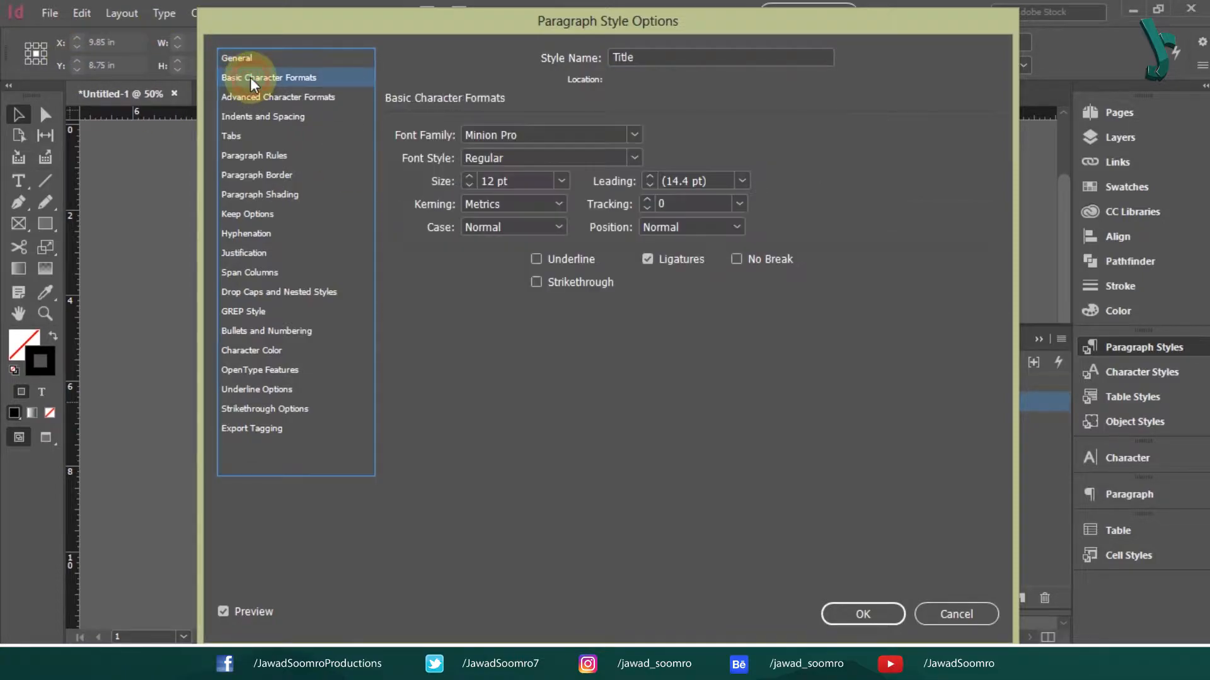
{"action": "left_click", "coordinate": [268, 117]}
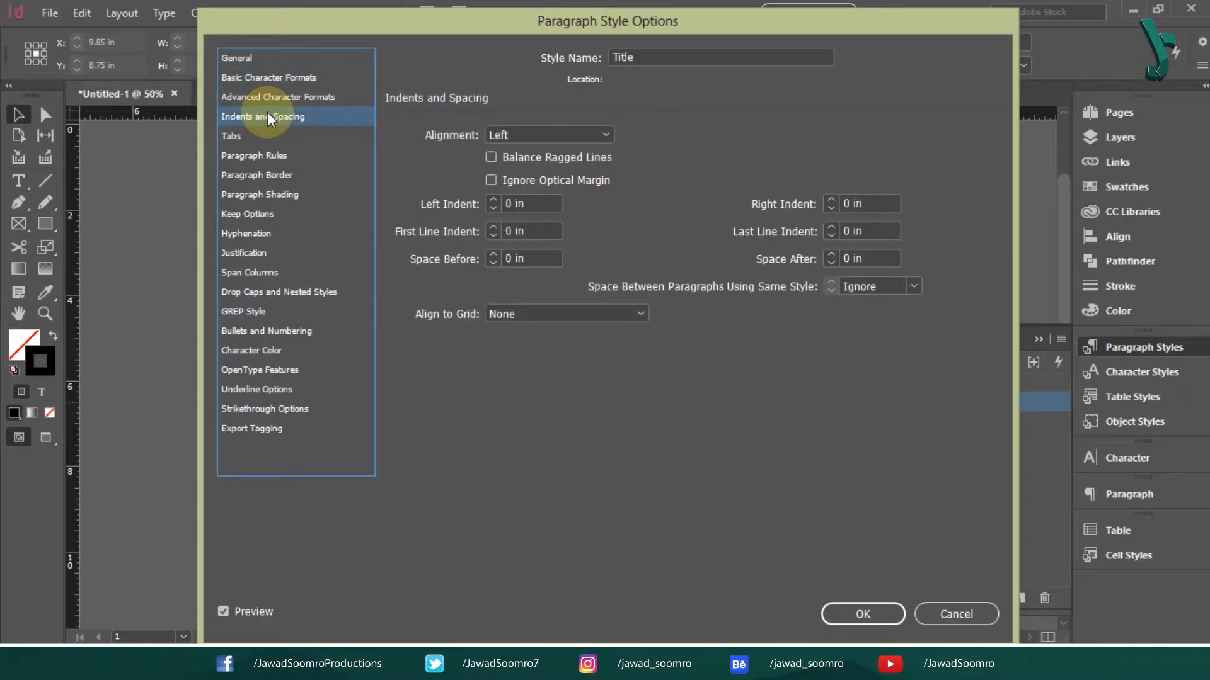
{"action": "left_click", "coordinate": [275, 356]}
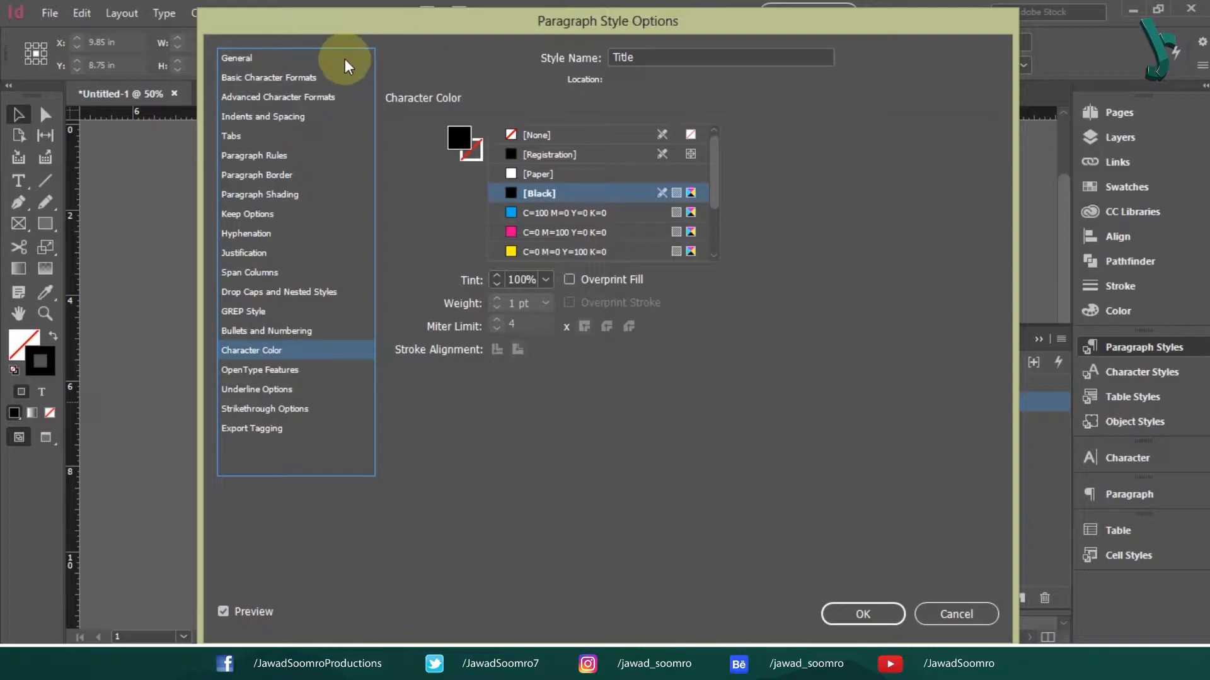
{"action": "left_click", "coordinate": [311, 56]}
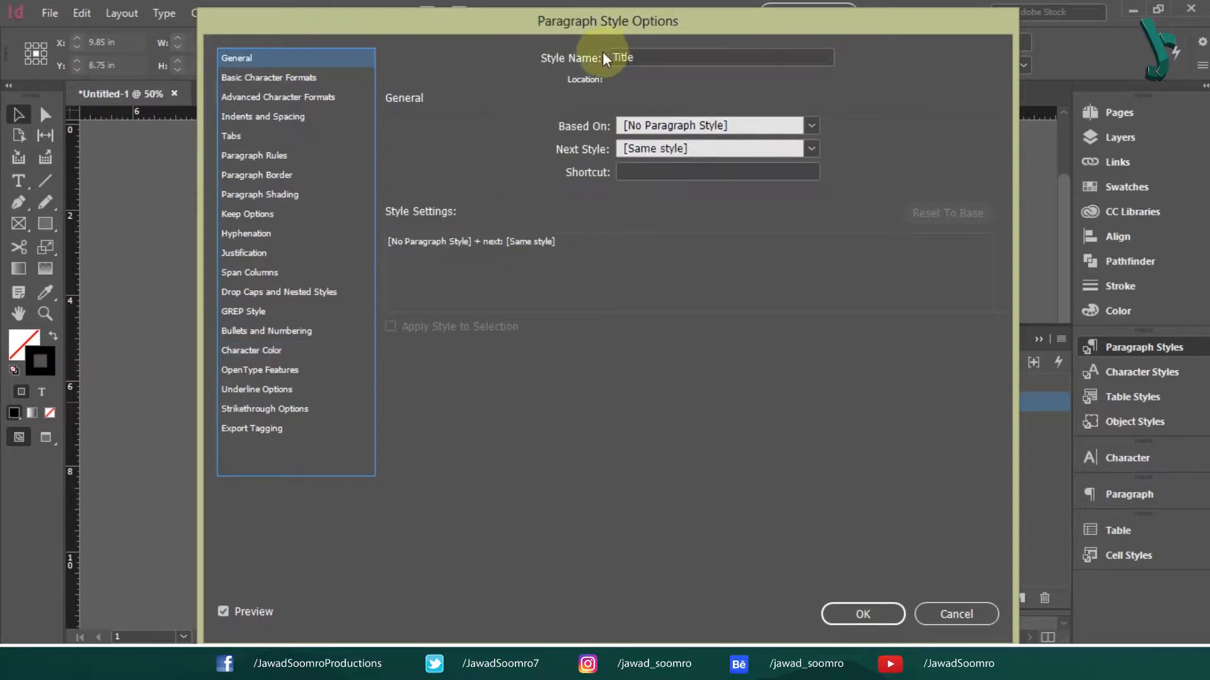
Rename the Title paragraph style as "Heading 1"
{"action": "left_click", "coordinate": [658, 57]}
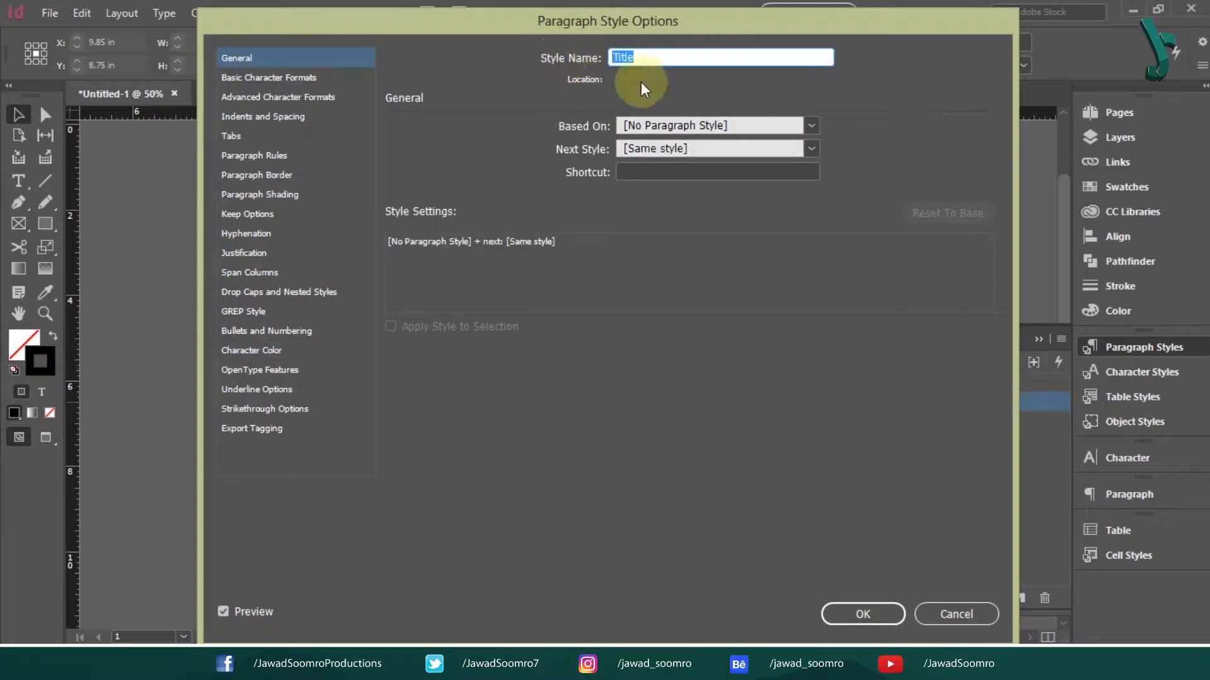
{"action": "left_click", "coordinate": [662, 60]}
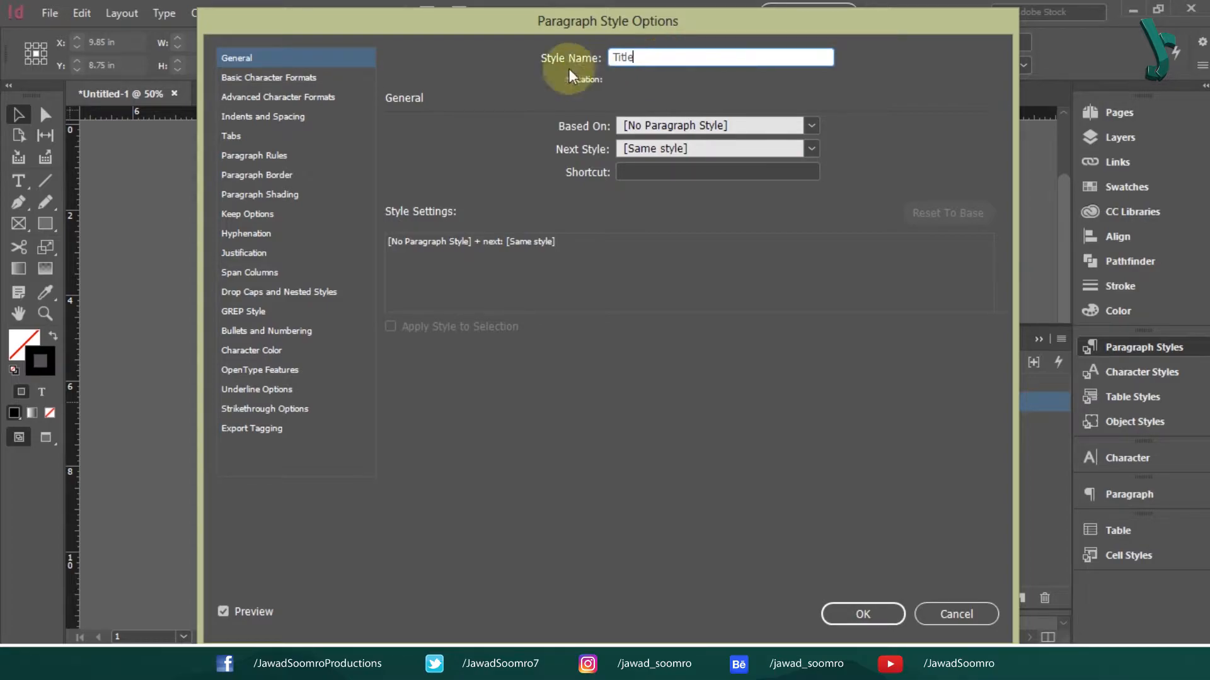
{"action": "double_click", "coordinate": [684, 58]}
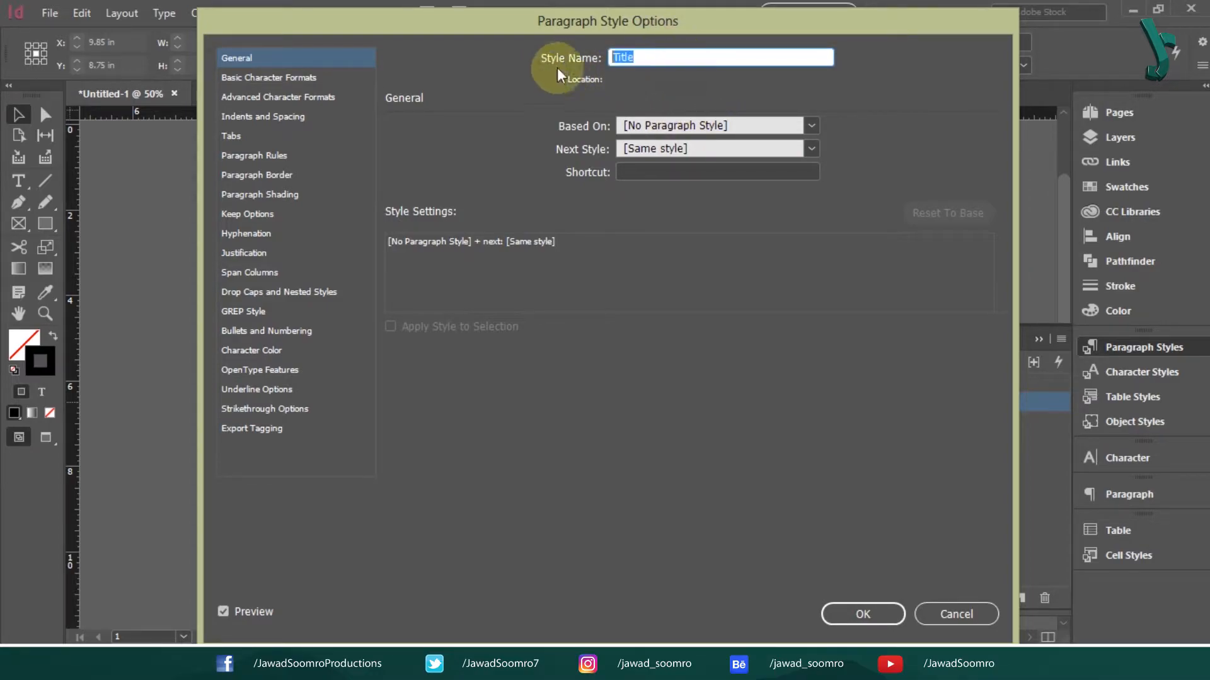
{"action": "type", "text": "Heading 1"}
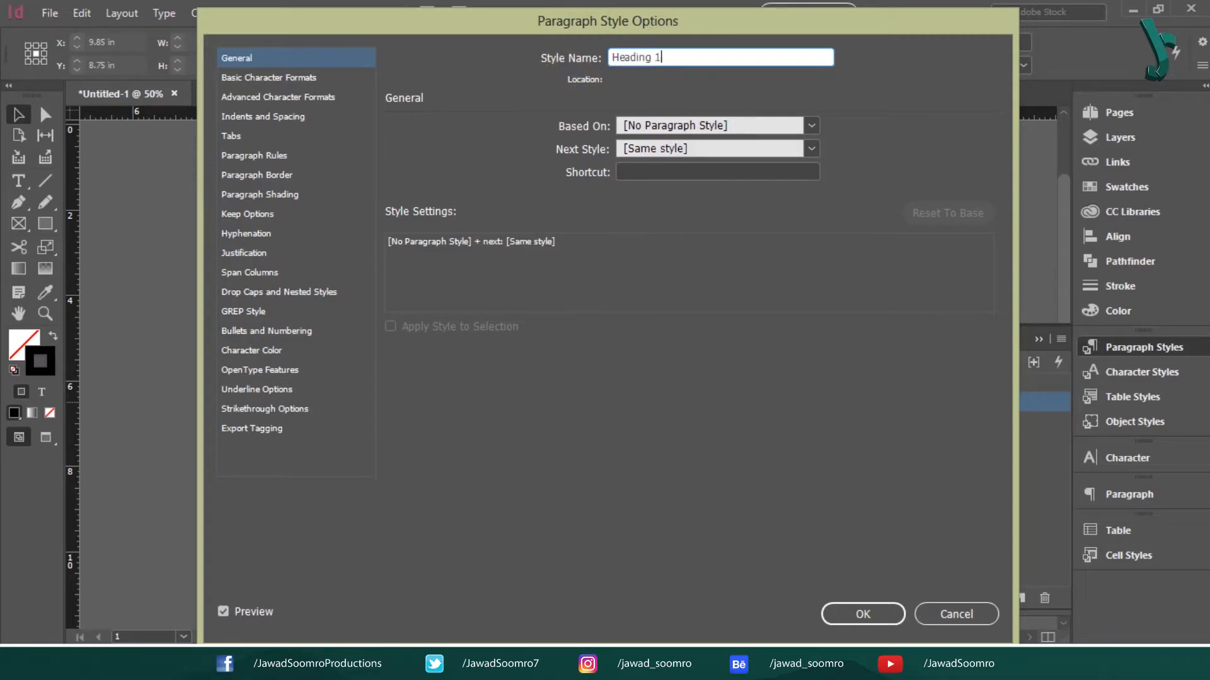
Keep Heading 1 based on [No Paragraph Style] and set its next style to [No Paragraph Style]
{"action": "left_click", "coordinate": [682, 129]}
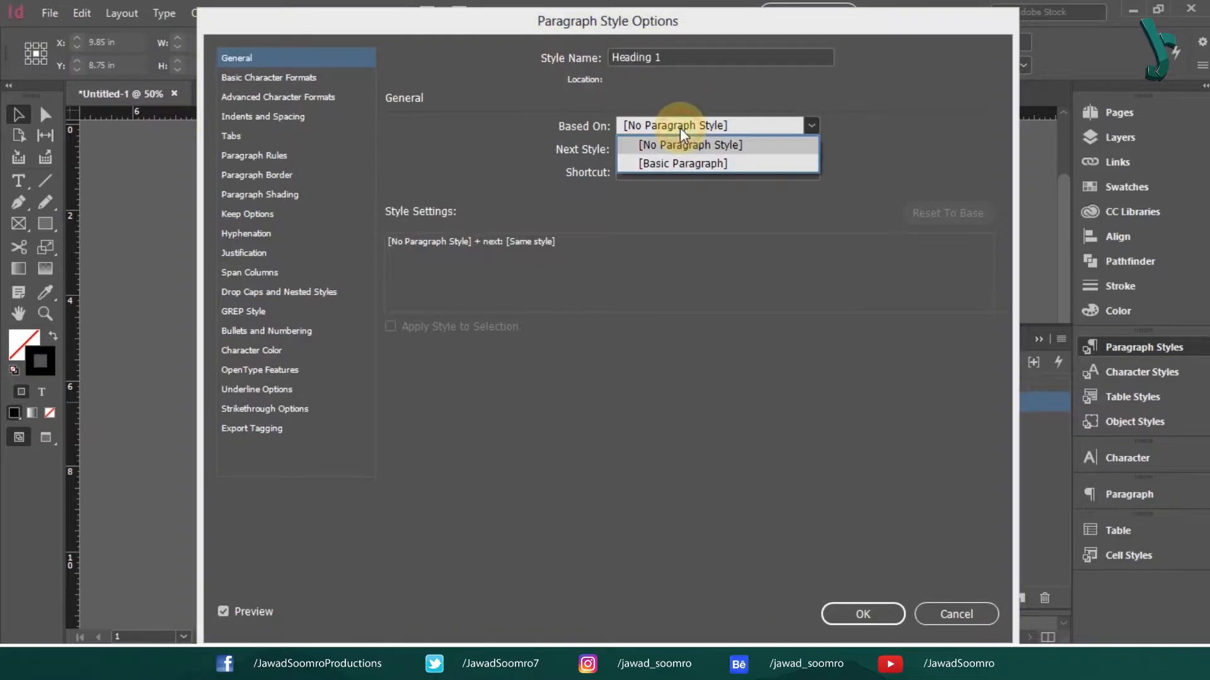
{"action": "left_click", "coordinate": [691, 146]}
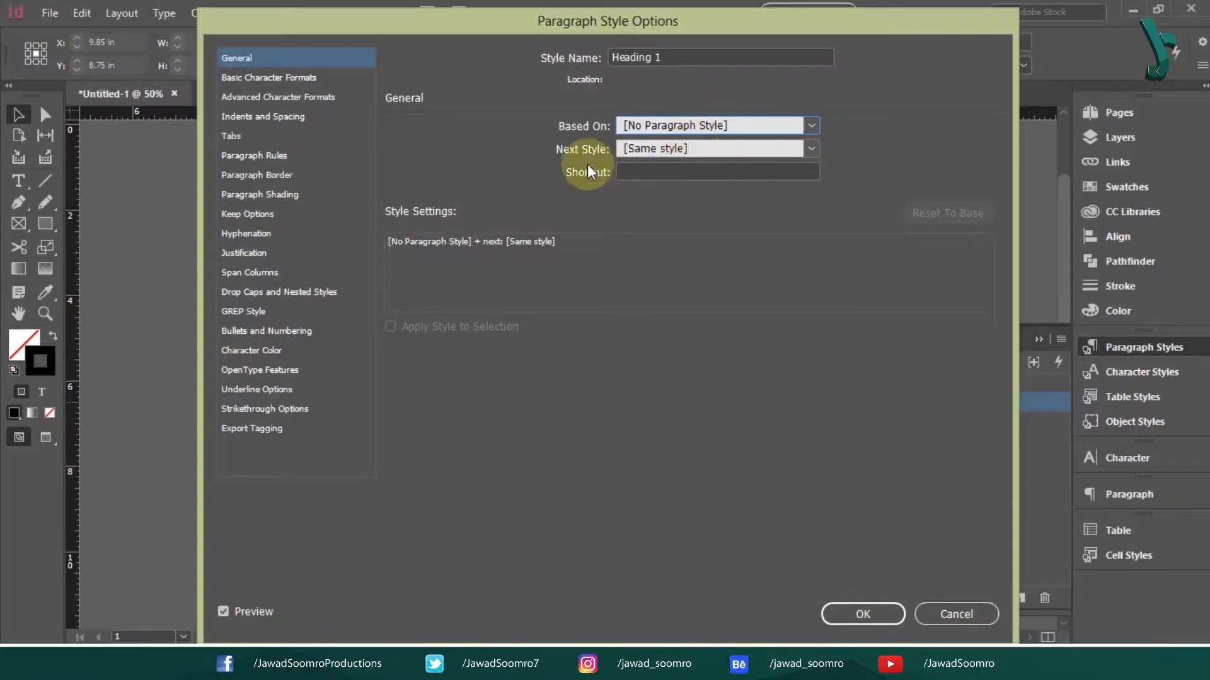
{"action": "left_click", "coordinate": [679, 150]}
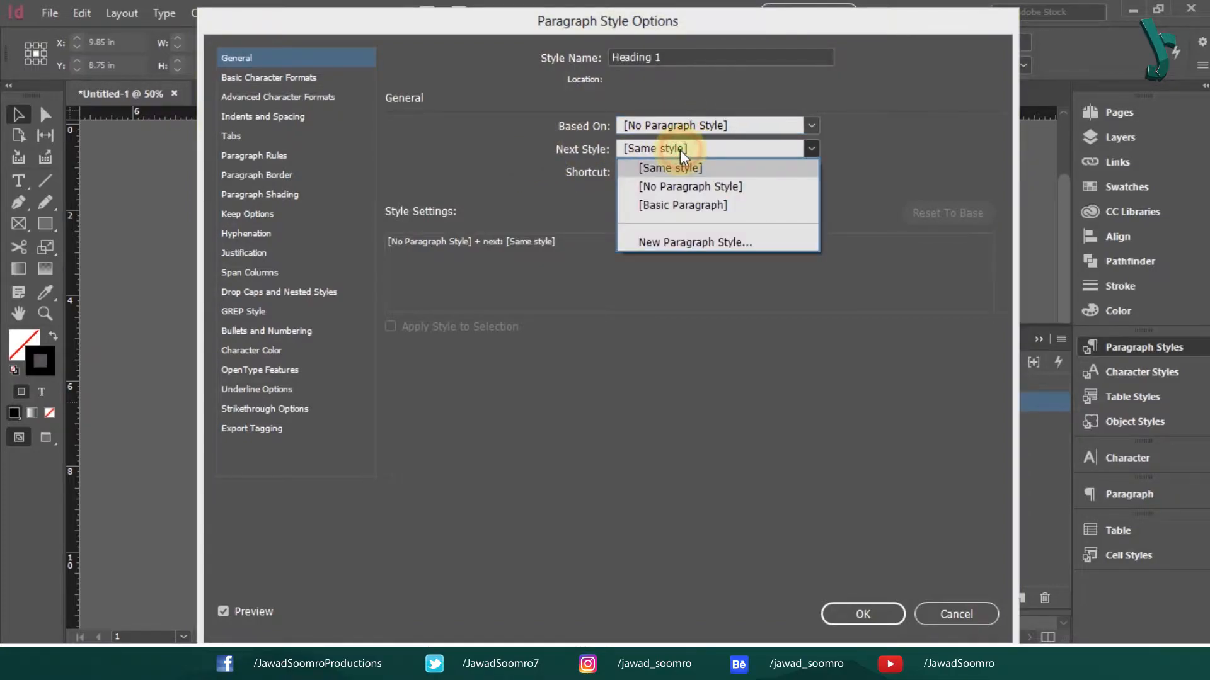
{"action": "left_click", "coordinate": [686, 187]}
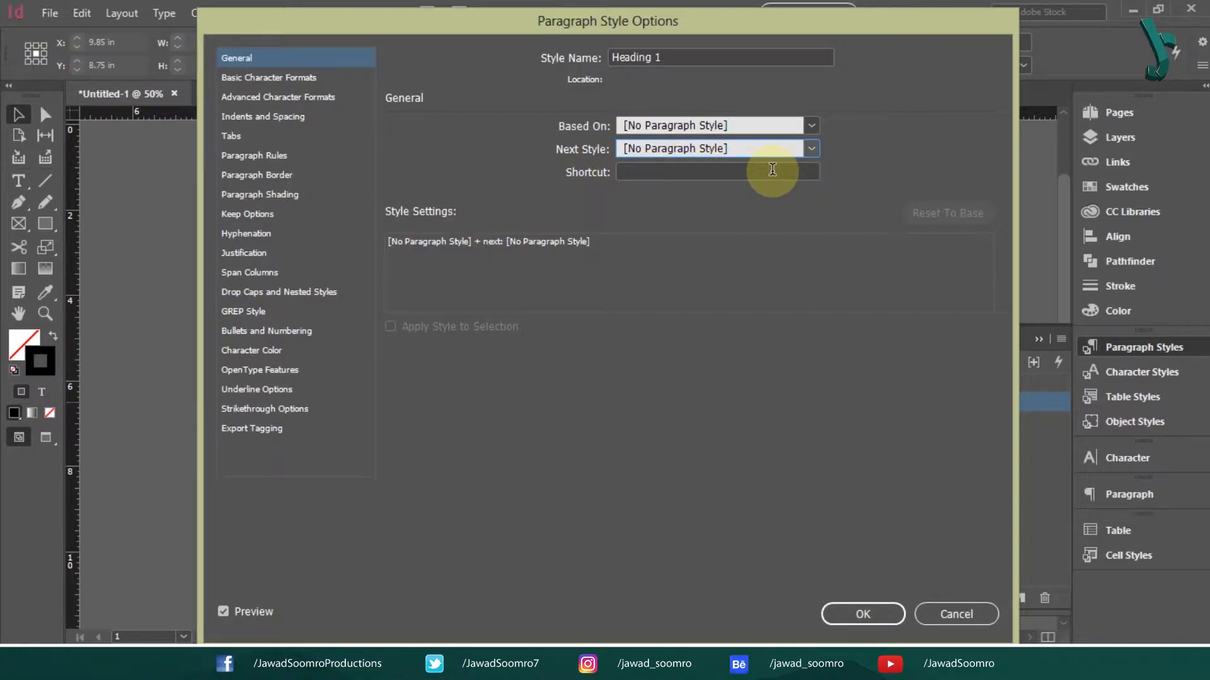
Review the Basic Character Formats of Heading 1: font family, font style, size, leading, kerning, tracking, case and position
{"action": "left_click", "coordinate": [276, 80]}
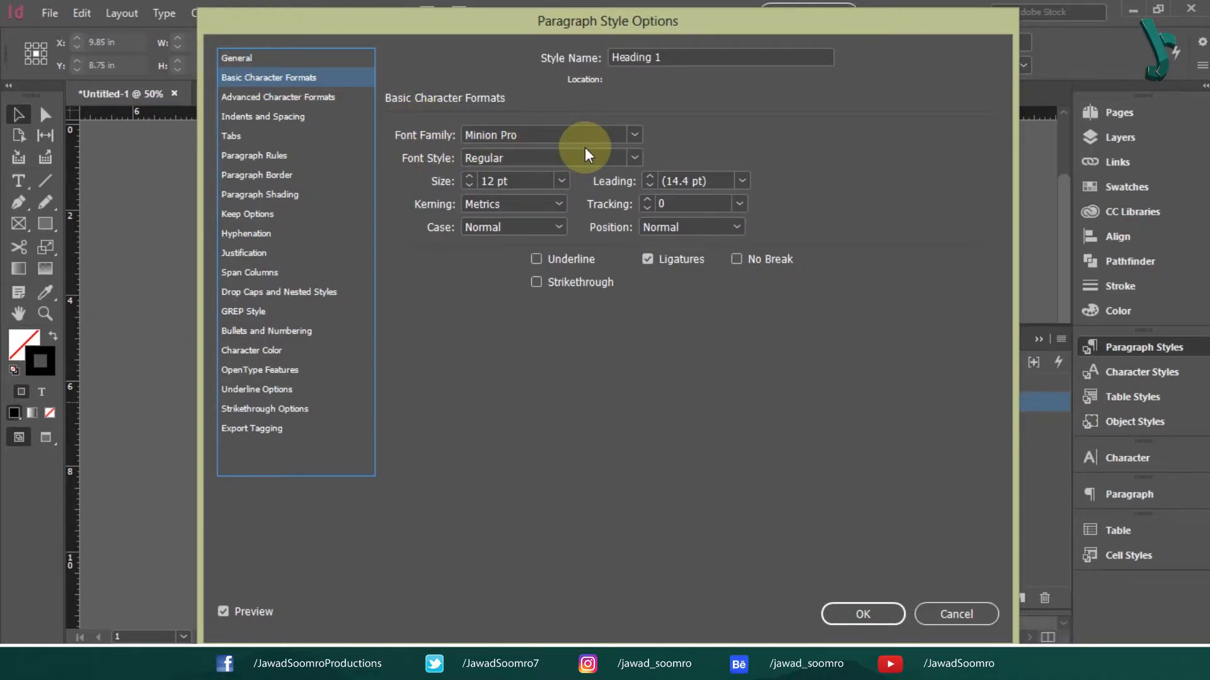
{"action": "left_click", "coordinate": [428, 139]}
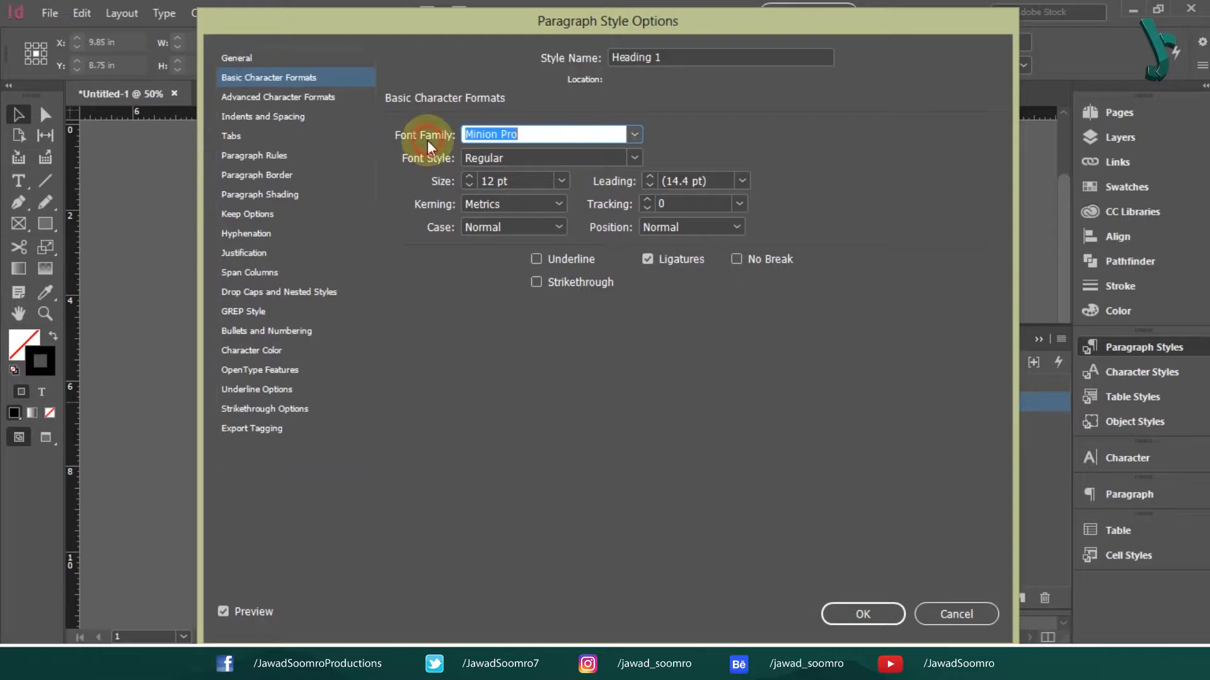
{"action": "left_click", "coordinate": [423, 162]}
{"action": "left_click", "coordinate": [439, 181]}
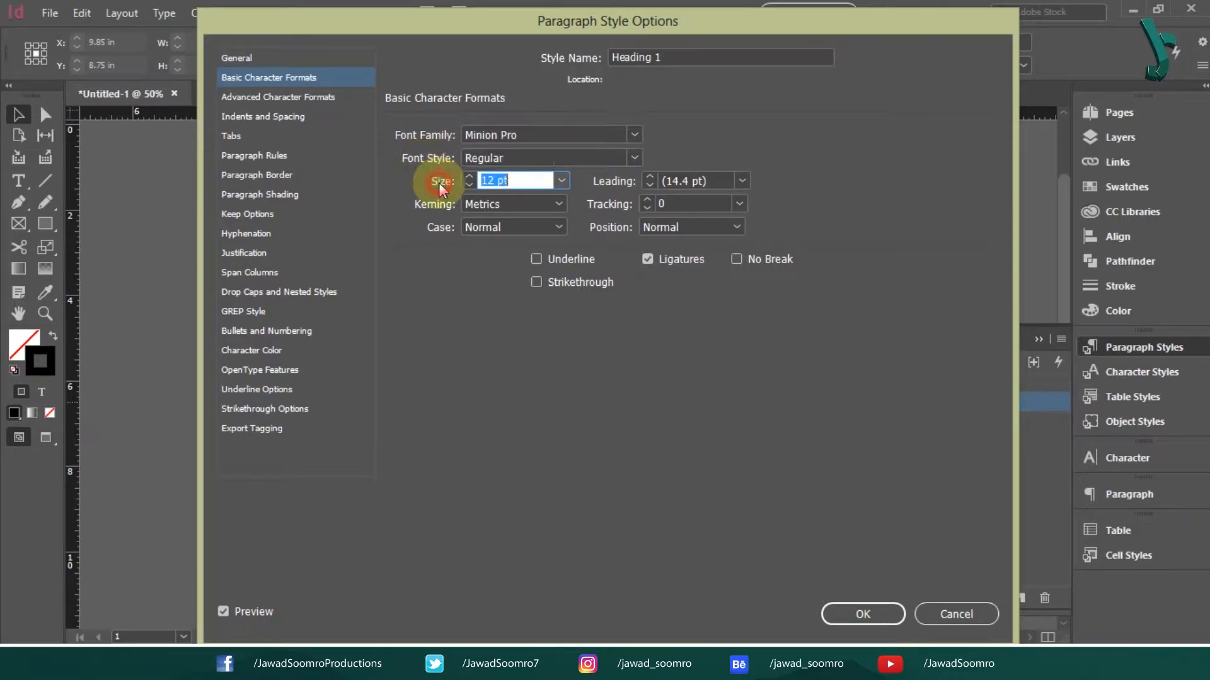
{"action": "left_click", "coordinate": [604, 181]}
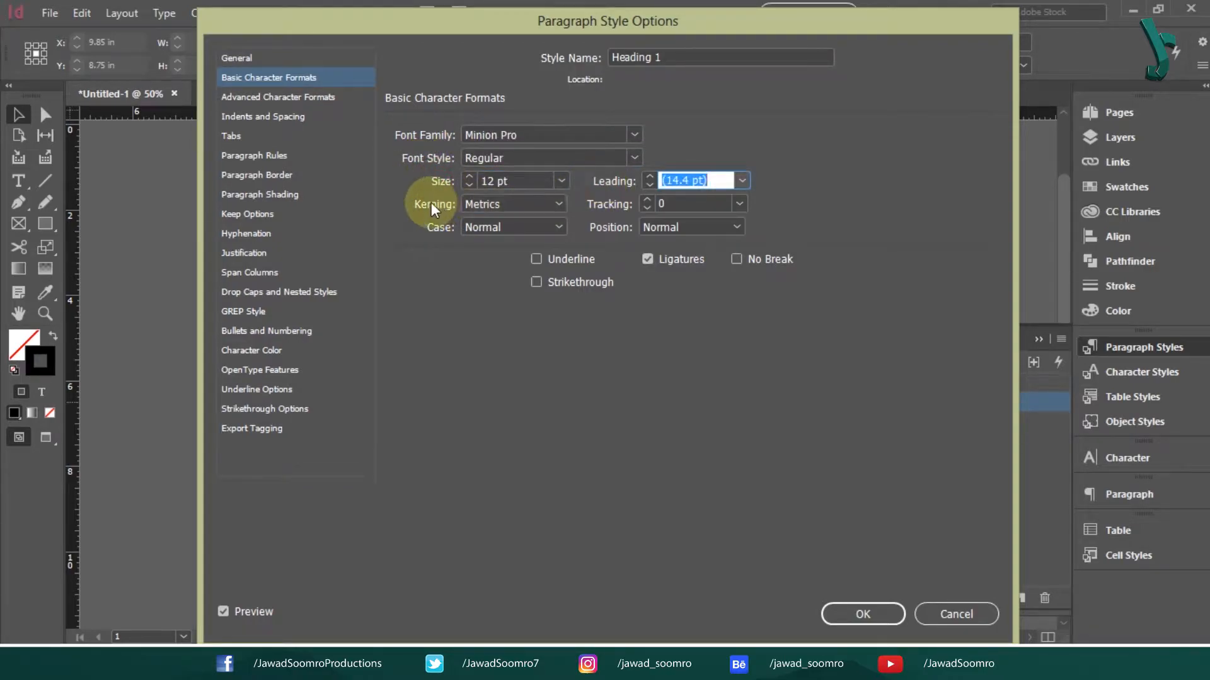
{"action": "left_click", "coordinate": [431, 202]}
{"action": "left_click", "coordinate": [614, 202]}
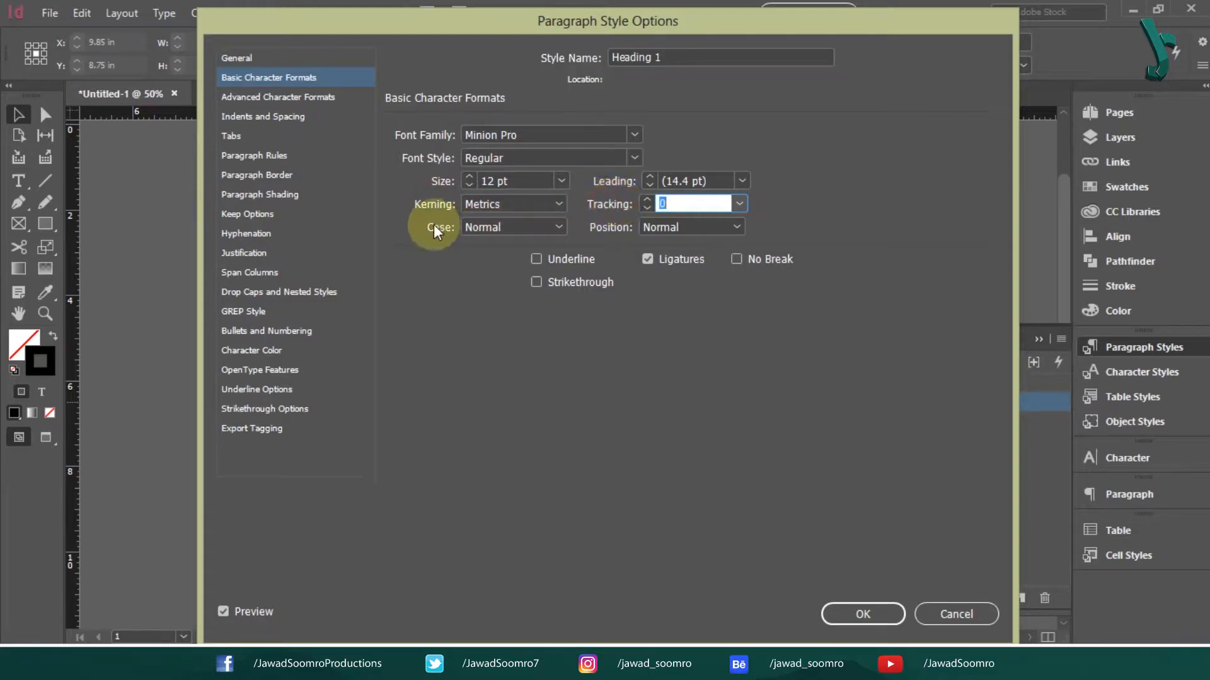
{"action": "left_click", "coordinate": [433, 225]}
{"action": "left_click", "coordinate": [618, 226]}
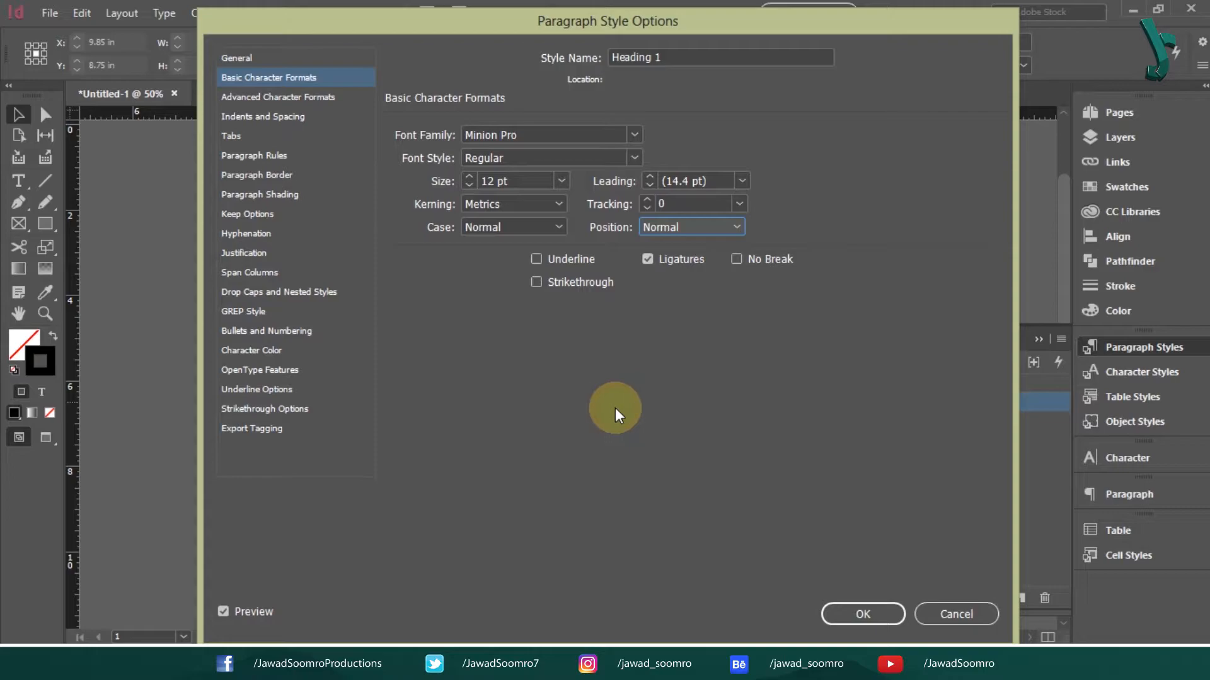
Set the font of the Heading 1 style to Arial with the Bold font style
{"action": "left_click", "coordinate": [637, 137]}
{"action": "left_click", "coordinate": [662, 196]}
{"action": "left_click_drag", "start_coordinate": [663, 195], "coordinate": [660, 176]}
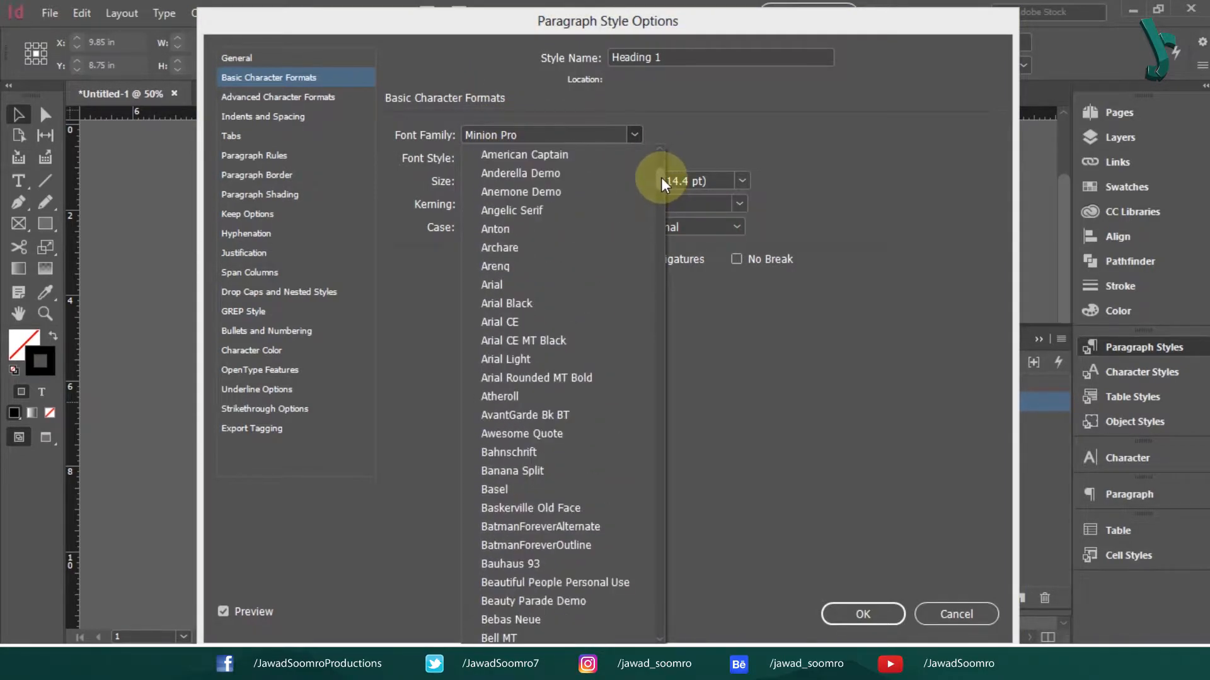
{"action": "left_click", "coordinate": [531, 285]}
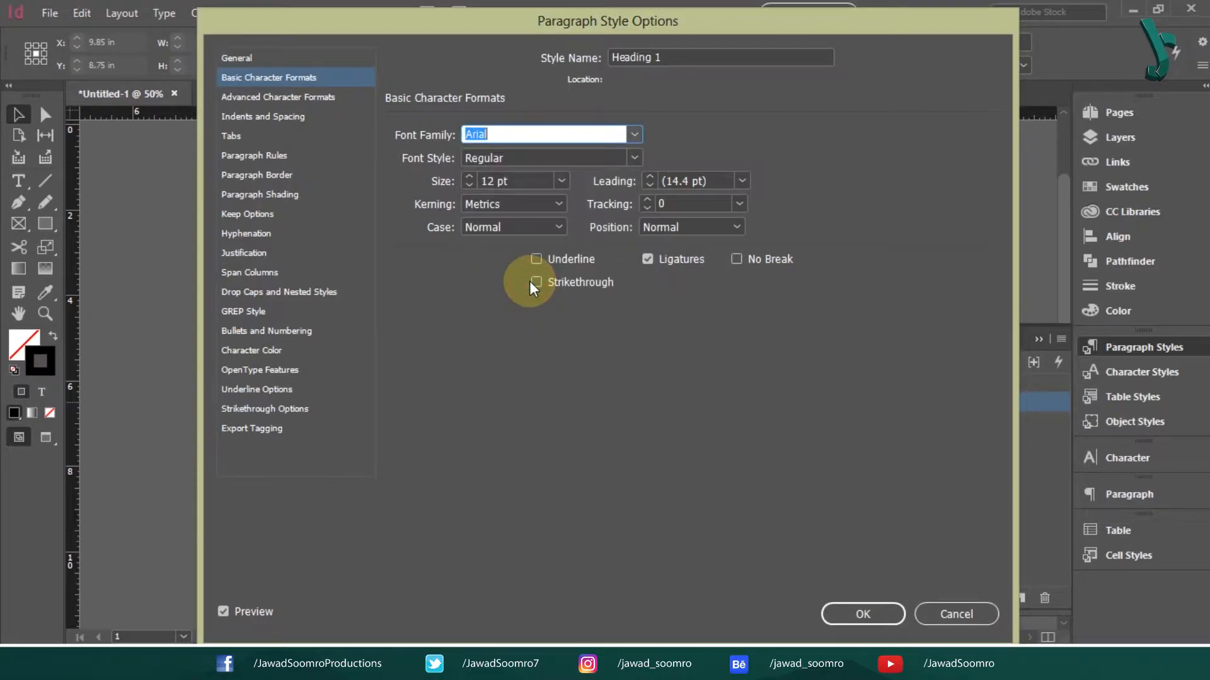
{"action": "left_click", "coordinate": [487, 156]}
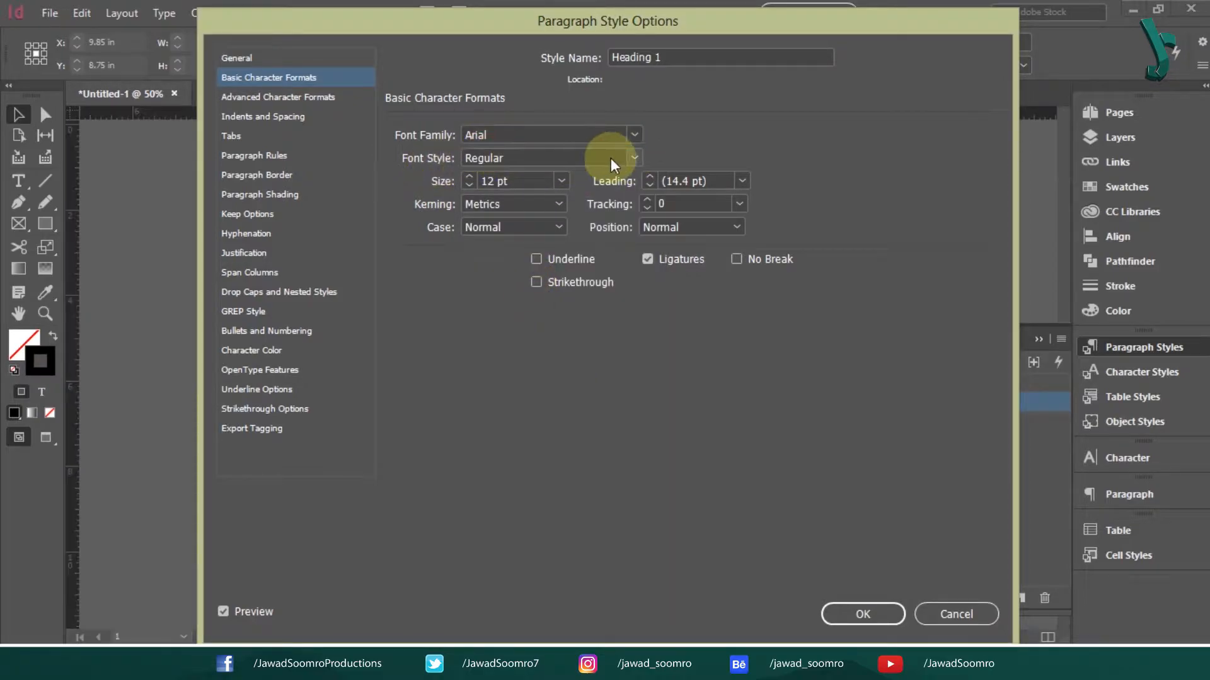
{"action": "left_click", "coordinate": [623, 157]}
{"action": "left_click", "coordinate": [648, 158]}
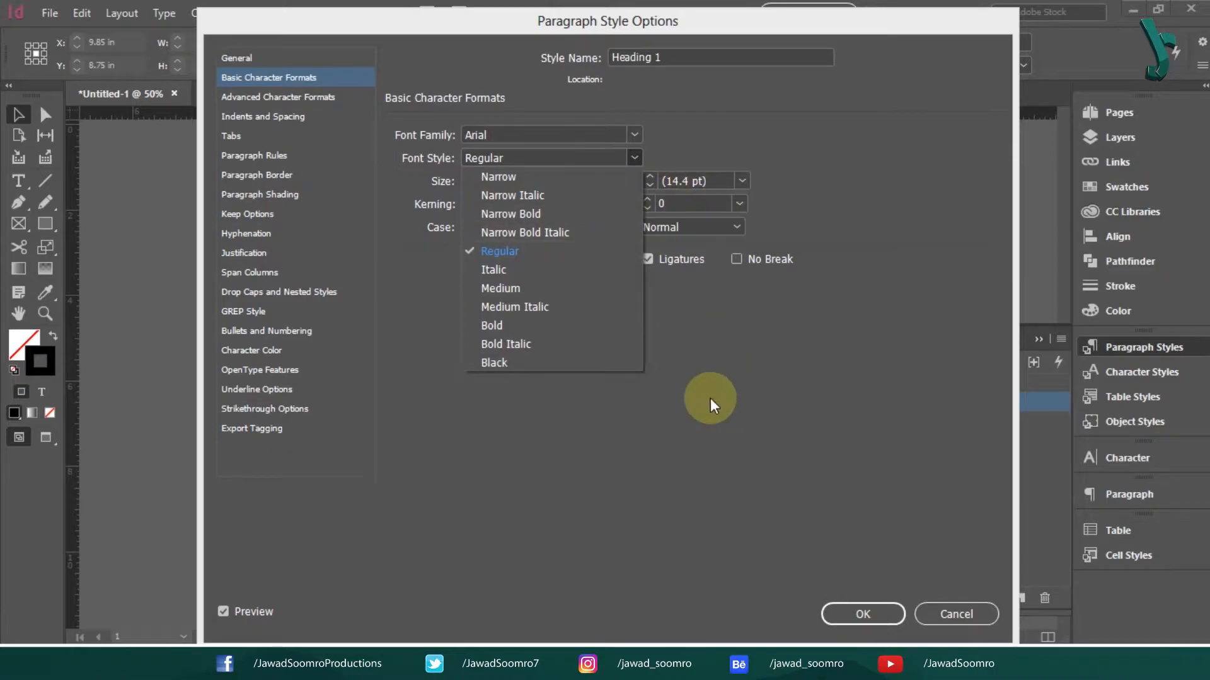
{"action": "left_click", "coordinate": [498, 327]}
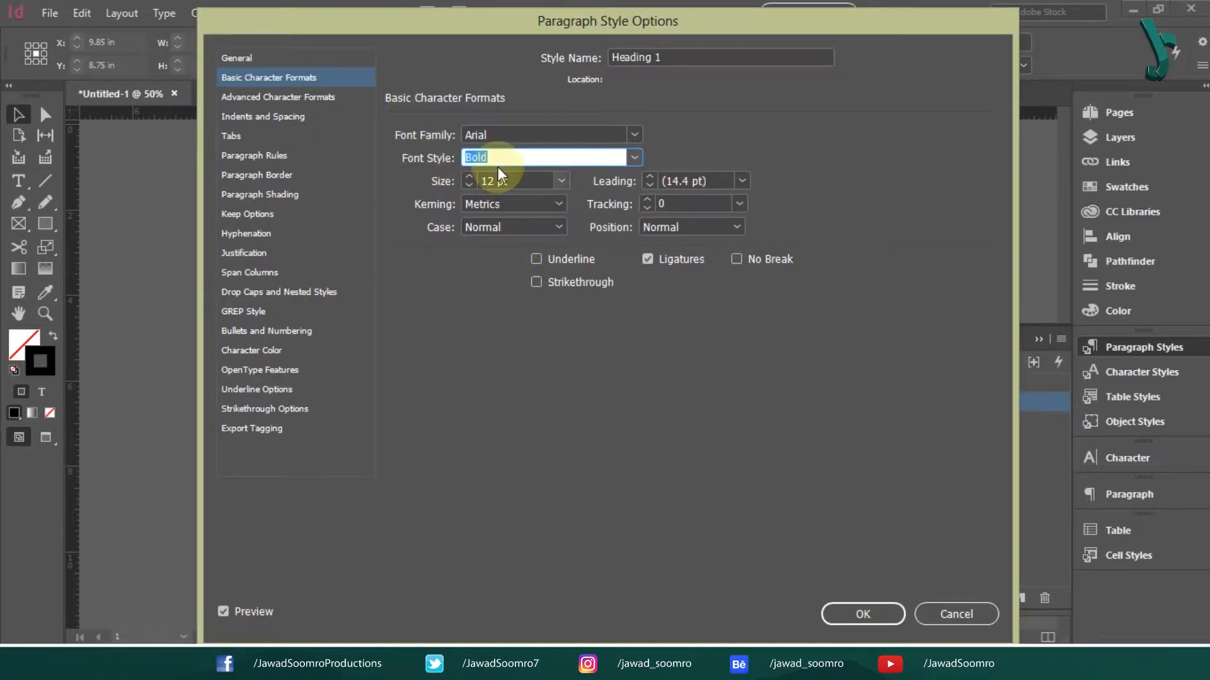
Set the font size of the Heading 1 style to 72 pt
{"action": "key", "text": "Tab"}
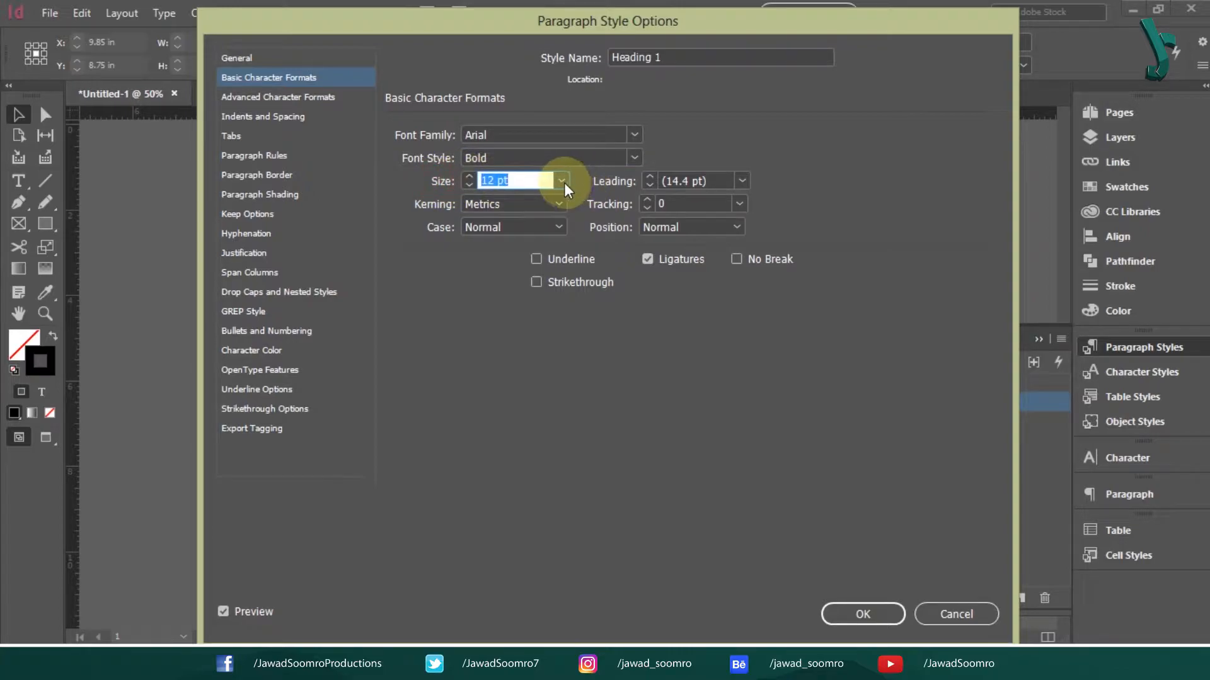
{"action": "left_click", "coordinate": [563, 182]}
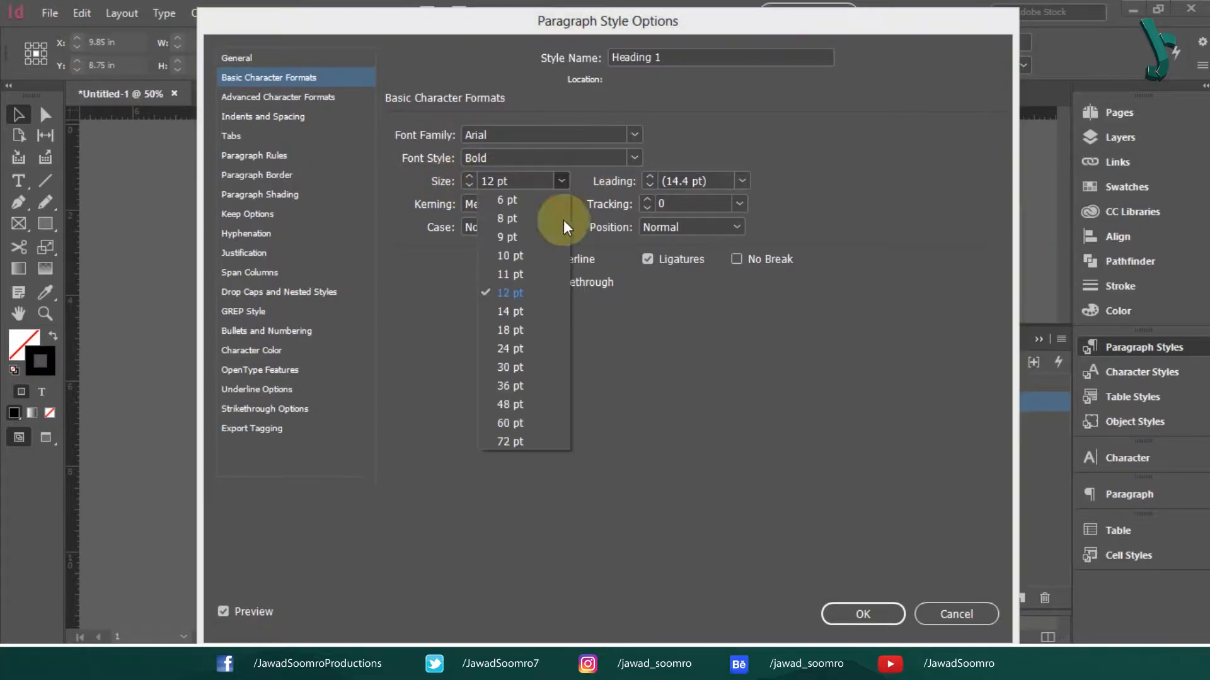
{"action": "left_click", "coordinate": [539, 441]}
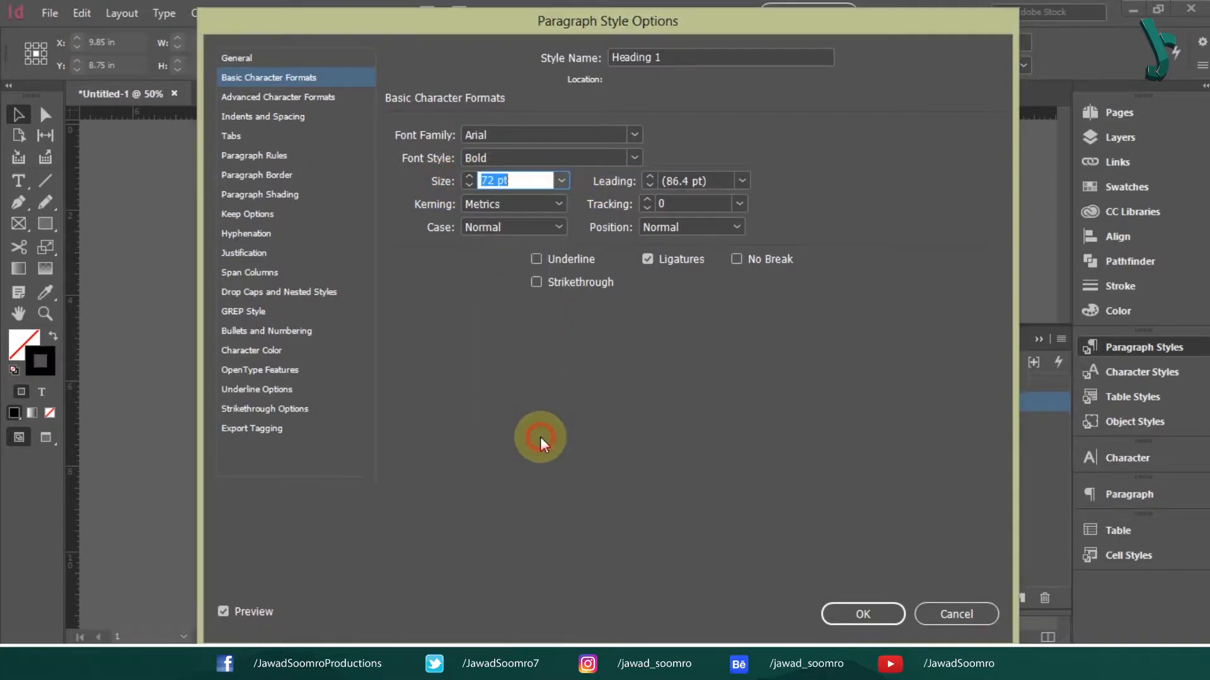
Set the leading of the sample document's Heading 1 Auto style to 48 pt and raise it gradually to 54 pt
{"action": "left_click", "coordinate": [712, 181]}
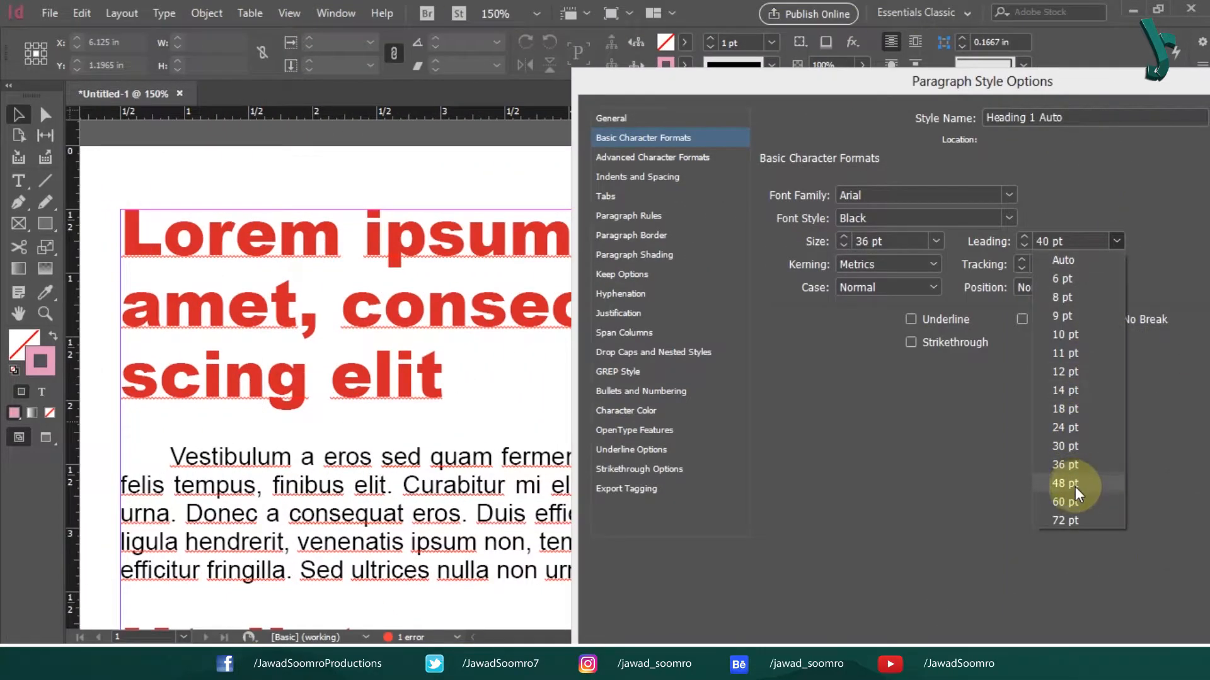
{"action": "left_click", "coordinate": [1075, 488]}
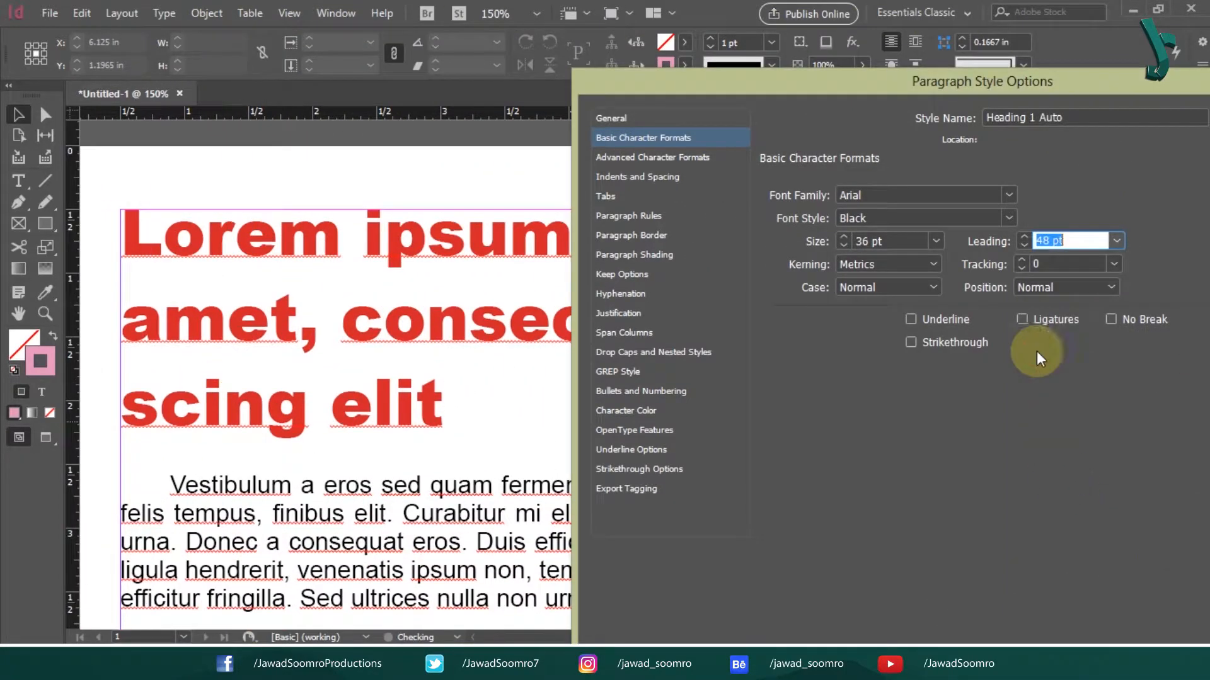
{"action": "left_click", "coordinate": [1023, 236]}
{"action": "left_click", "coordinate": [1023, 236]}
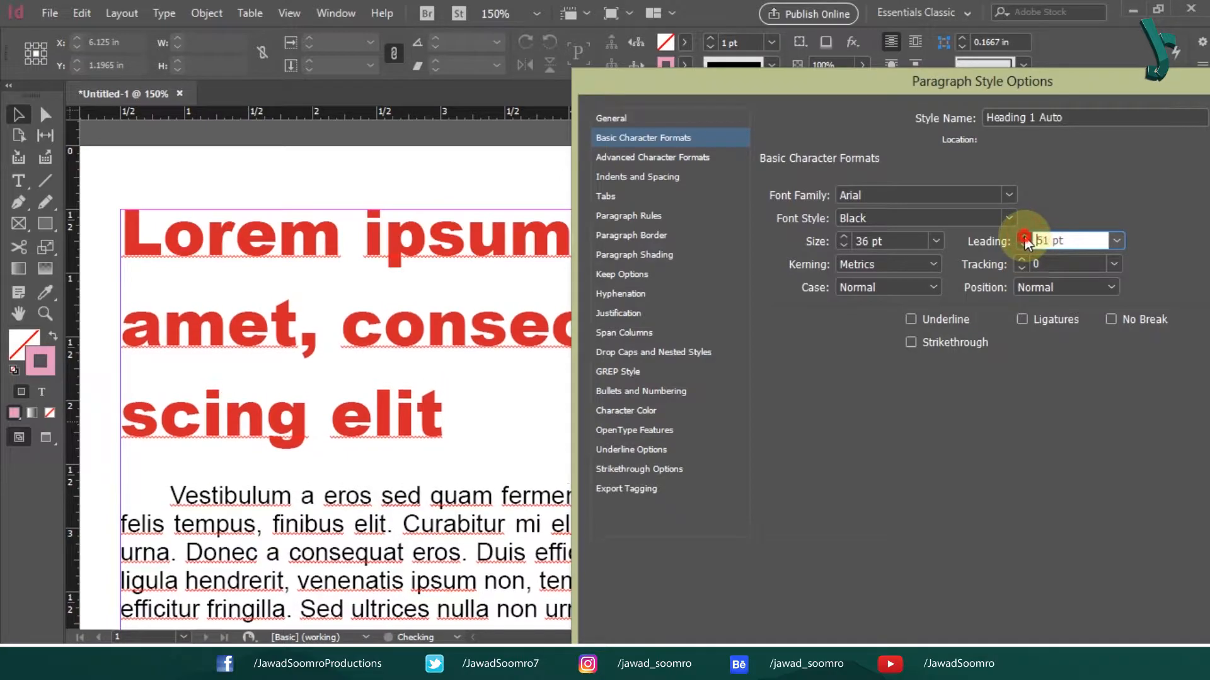
{"action": "left_click", "coordinate": [1023, 236]}
{"action": "left_click", "coordinate": [1024, 236]}
Lower the leading of the Heading 1 Auto style gradually to 40 pt and below
{"action": "left_click", "coordinate": [1024, 245]}
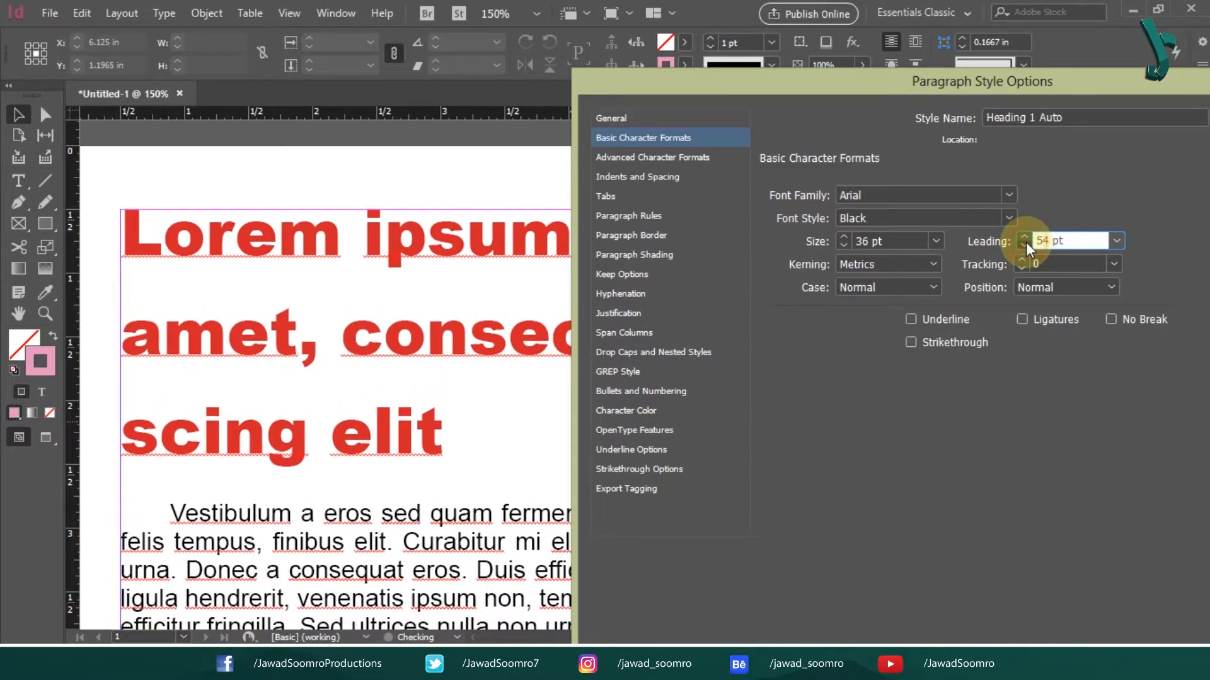
{"action": "left_click", "coordinate": [1023, 246]}
{"action": "left_click", "coordinate": [1023, 246]}
{"action": "left_click", "coordinate": [1023, 246]}
{"action": "left_click", "coordinate": [1024, 245]}
{"action": "left_click", "coordinate": [1025, 245]}
{"action": "left_click", "coordinate": [1025, 245]}
{"action": "left_click", "coordinate": [1024, 245]}
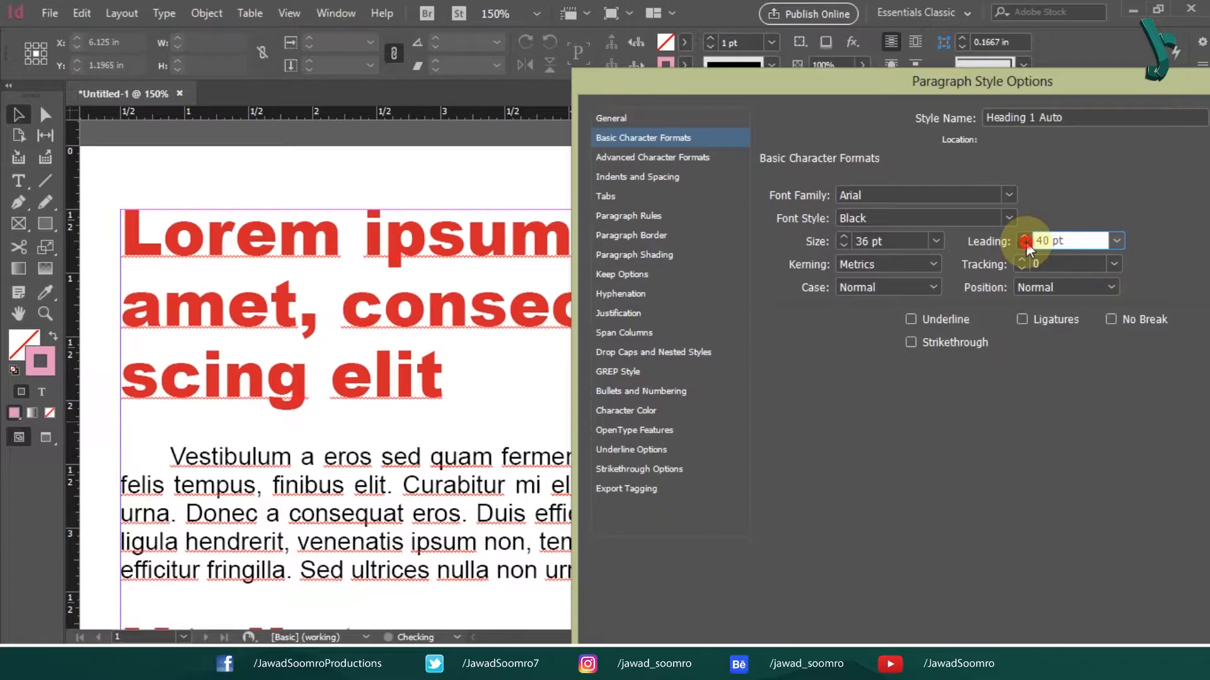
{"action": "left_click", "coordinate": [1024, 245]}
{"action": "left_click", "coordinate": [1025, 246]}
{"action": "left_click", "coordinate": [1025, 245]}
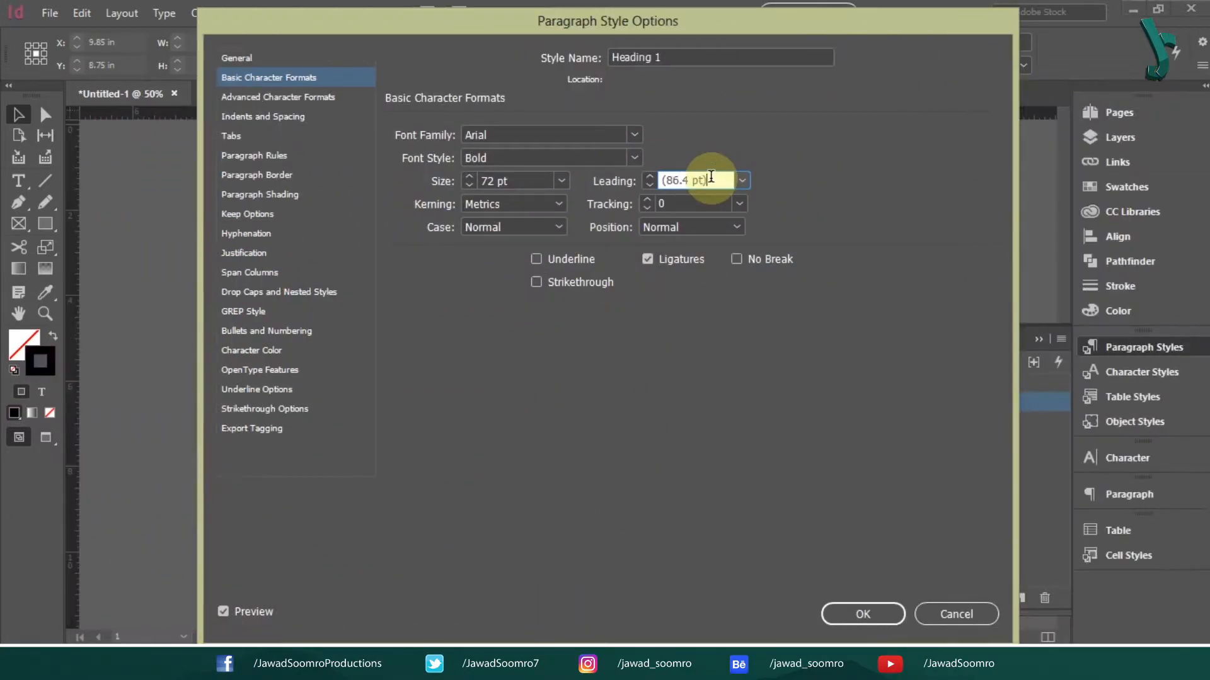
Set the leading of the Heading 1 style to 72 pt and keep its kerning at Metrics
{"action": "left_click", "coordinate": [742, 180]}
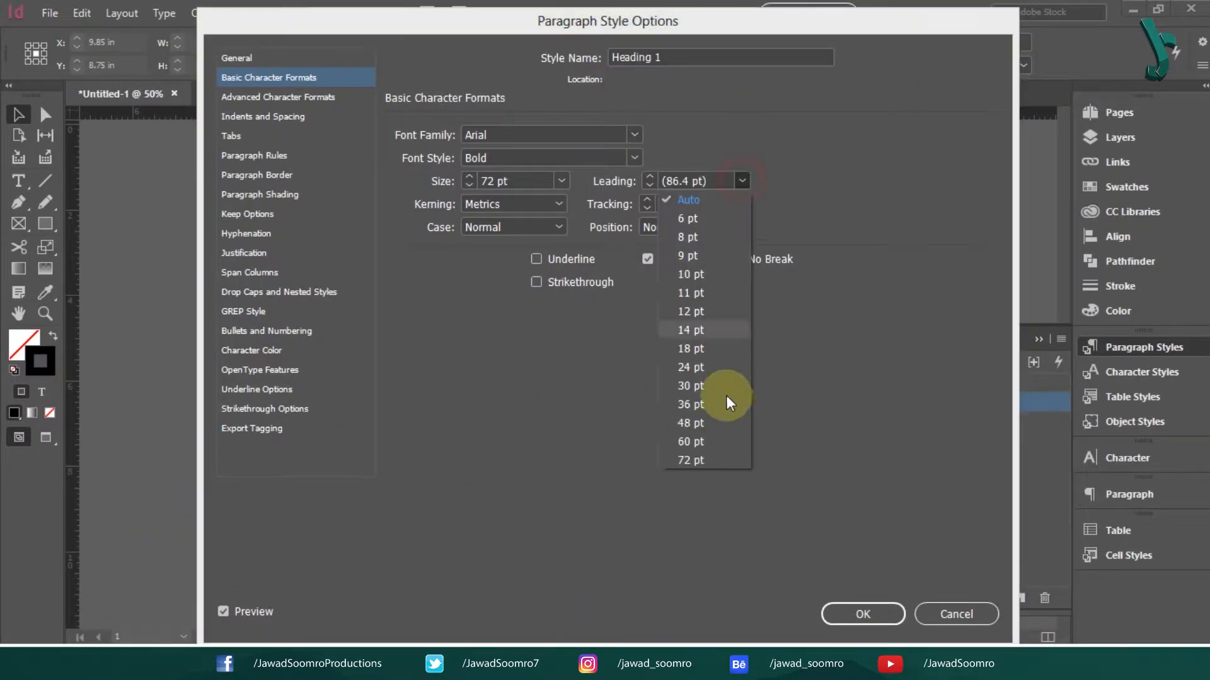
{"action": "left_click", "coordinate": [710, 457]}
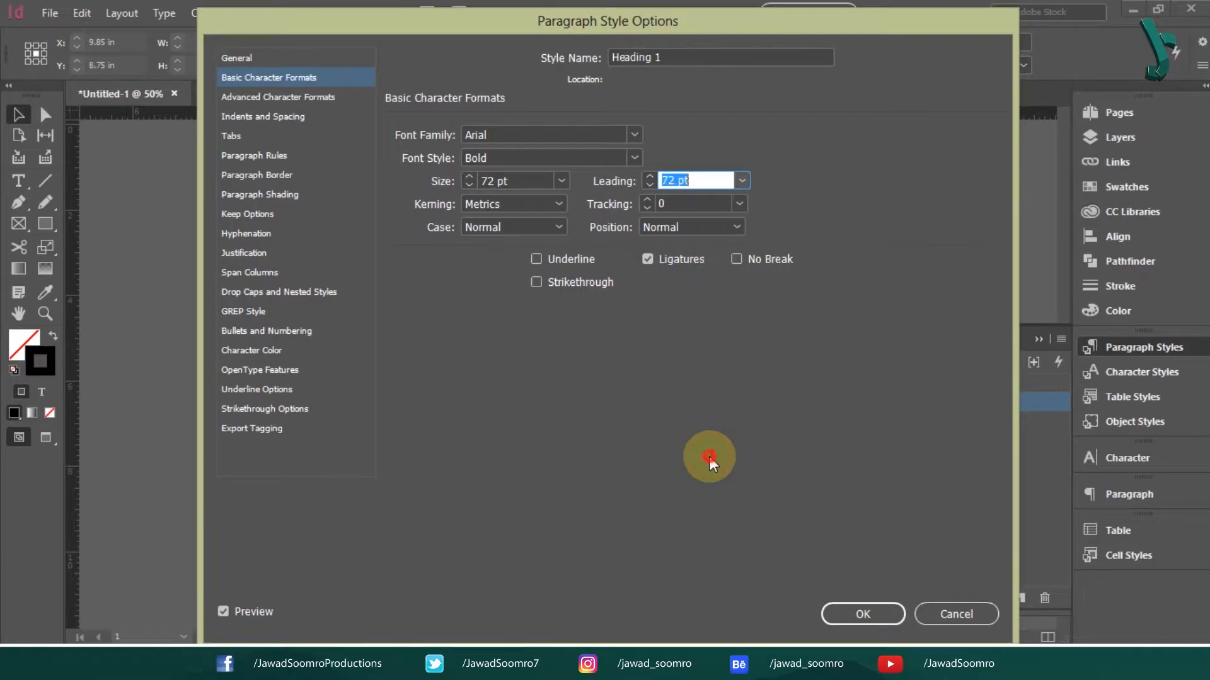
{"action": "left_click", "coordinate": [485, 203]}
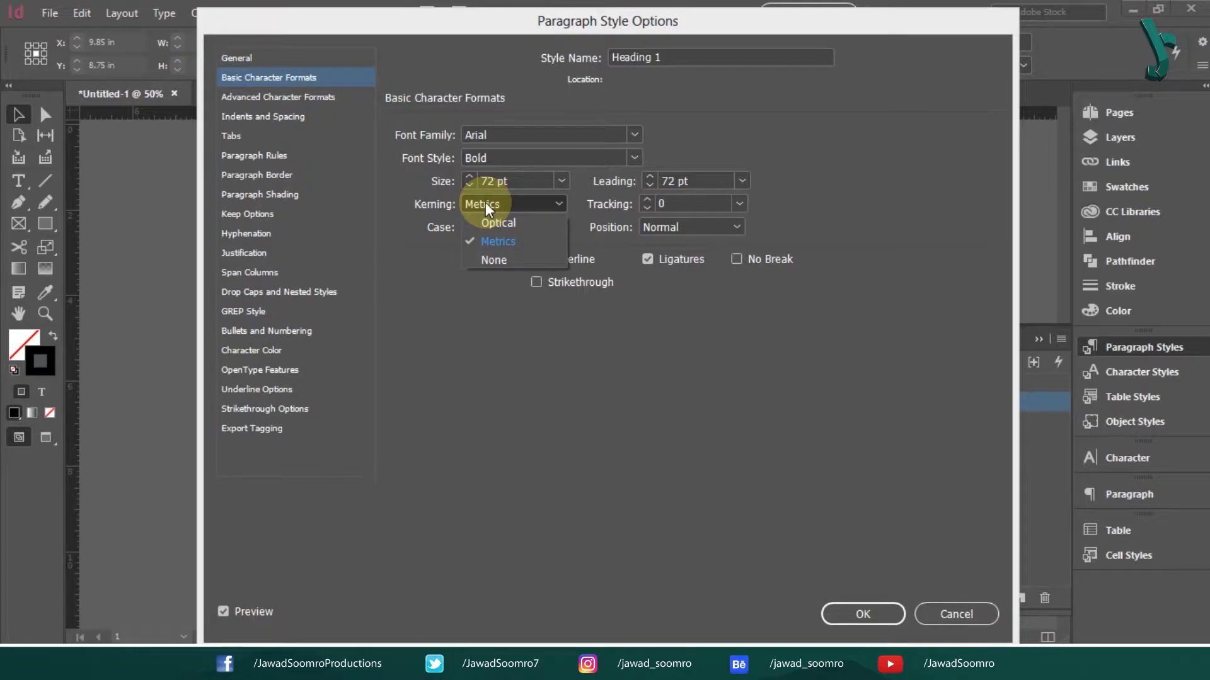
{"action": "left_click", "coordinate": [485, 202]}
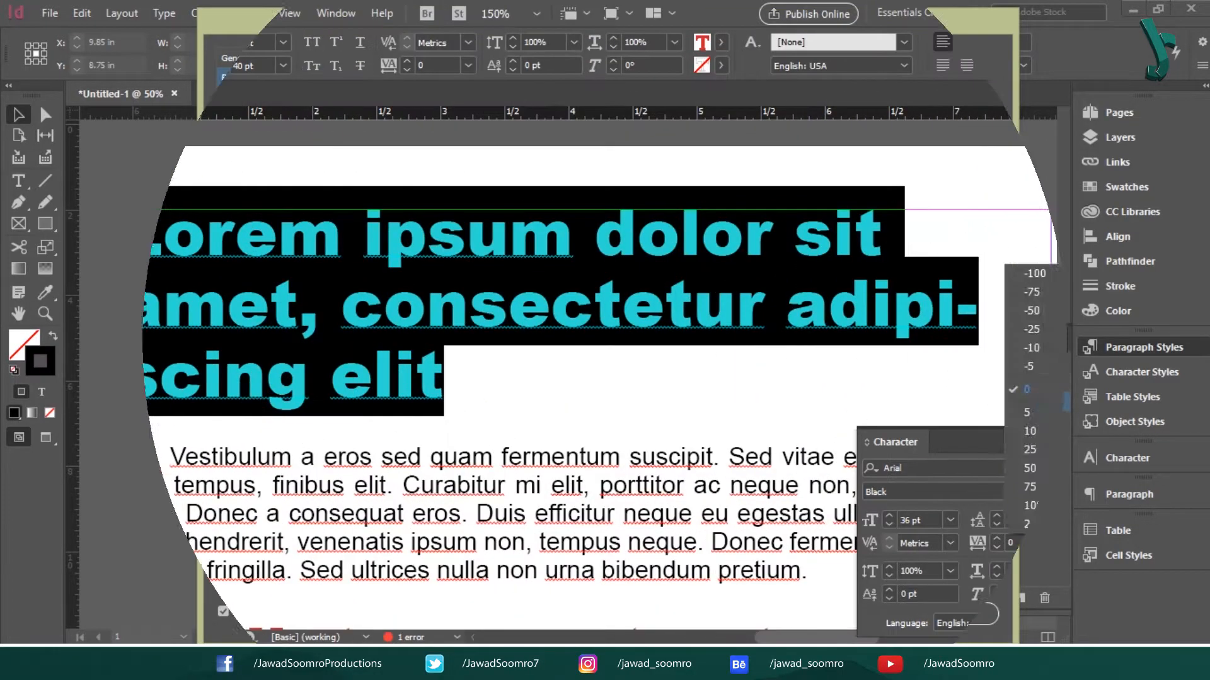
Raise the tracking of the selected heading text in the sample document gradually to 130
{"action": "left_click", "coordinate": [996, 538]}
{"action": "left_click", "coordinate": [996, 538]}
{"action": "left_click", "coordinate": [996, 538]}
{"action": "left_click", "coordinate": [996, 538]}
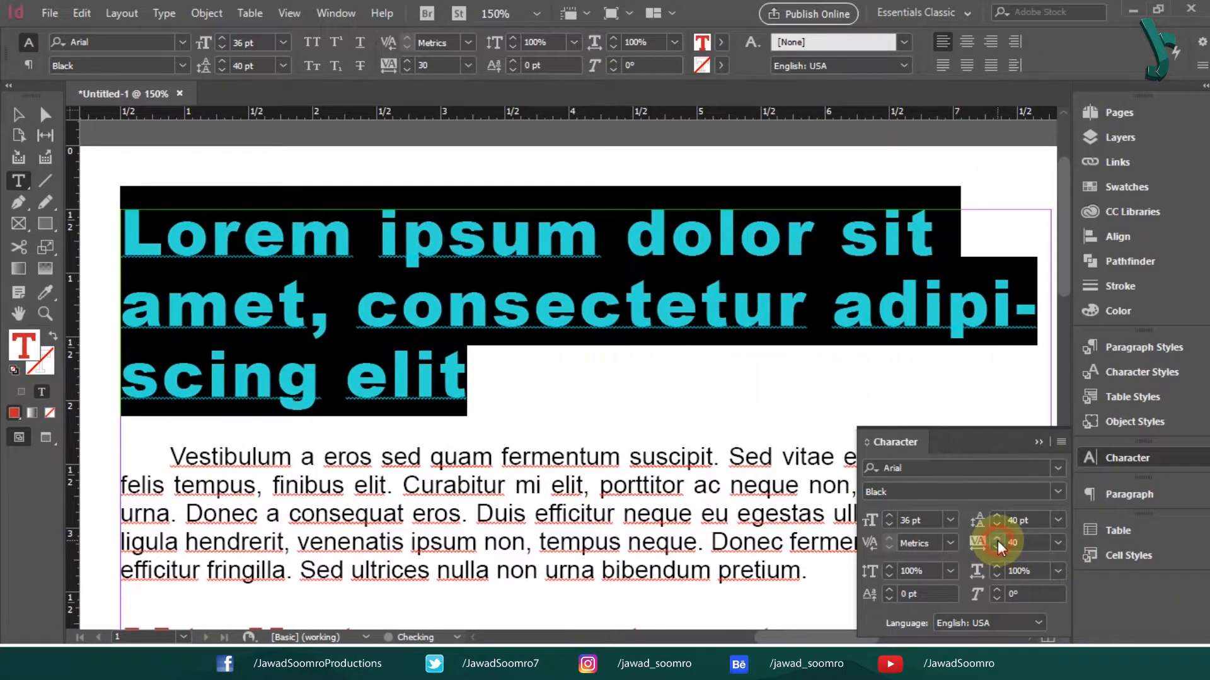
{"action": "left_click", "coordinate": [996, 538]}
{"action": "left_click", "coordinate": [997, 538]}
{"action": "left_click", "coordinate": [997, 538]}
{"action": "left_click", "coordinate": [997, 539]}
{"action": "left_click", "coordinate": [997, 539]}
{"action": "left_click", "coordinate": [997, 539]}
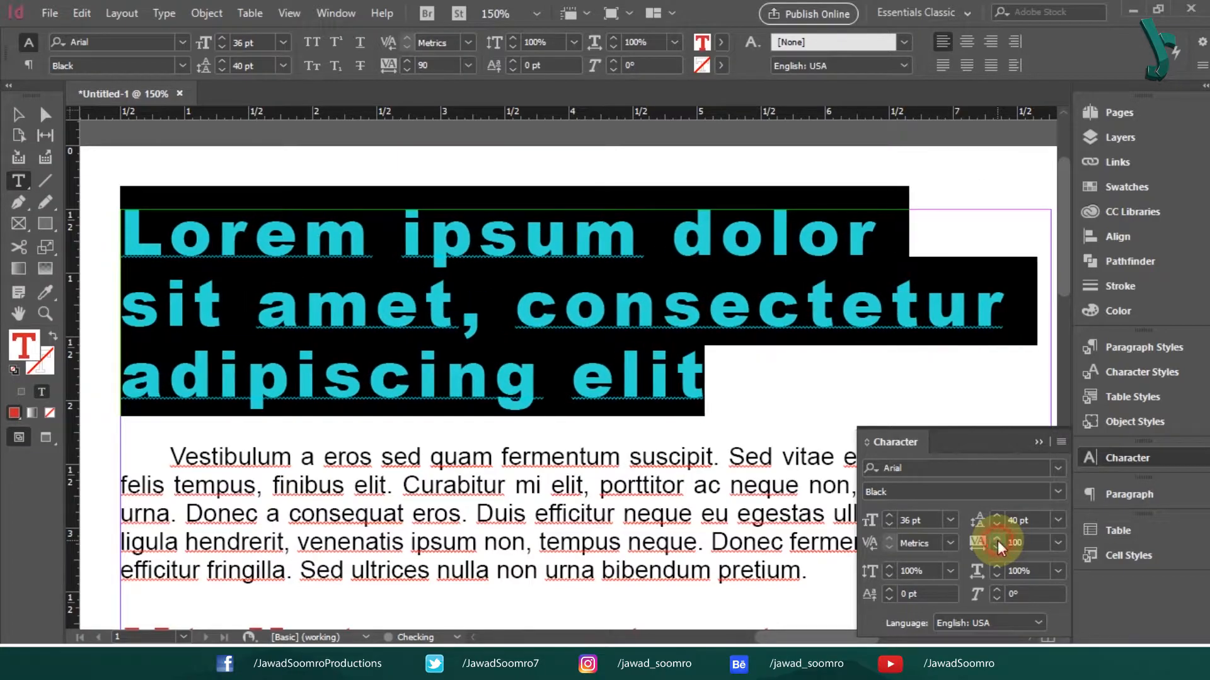
{"action": "left_click", "coordinate": [997, 539]}
{"action": "left_click", "coordinate": [997, 539]}
{"action": "left_click", "coordinate": [997, 539]}
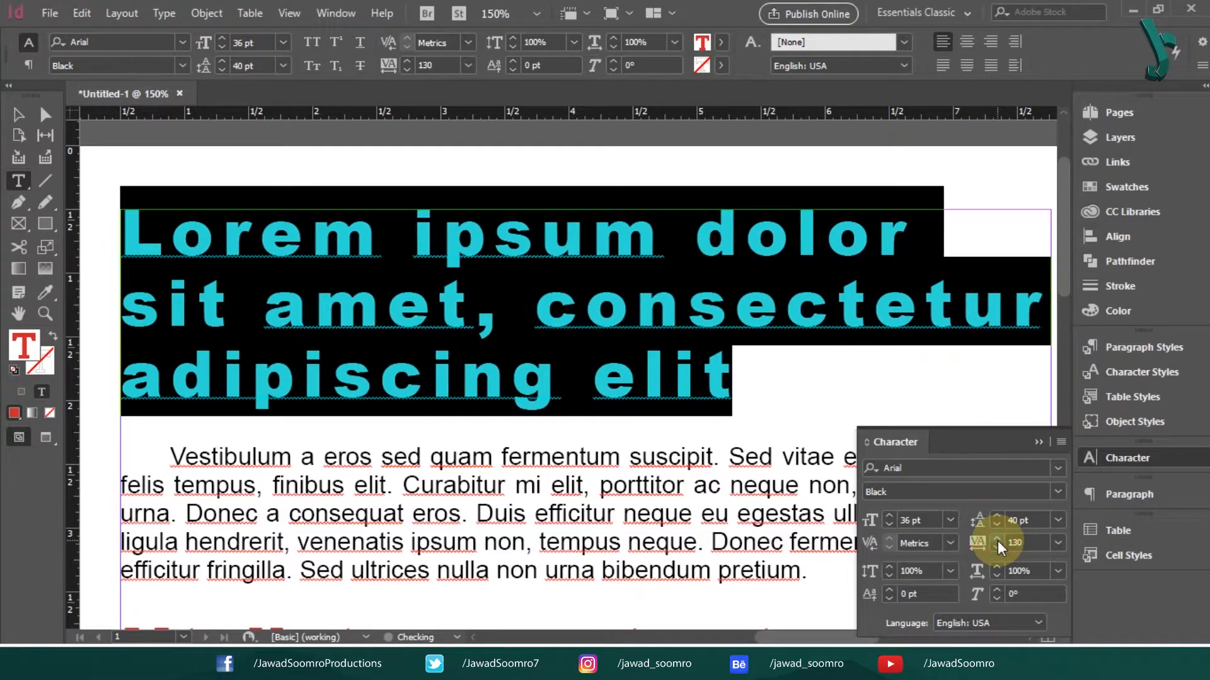
Lower the tracking of the selected sample heading gradually to 80 and below
{"action": "left_click", "coordinate": [999, 544]}
{"action": "left_click", "coordinate": [999, 545]}
{"action": "left_click", "coordinate": [999, 545]}
{"action": "left_click", "coordinate": [1000, 545]}
{"action": "left_click", "coordinate": [999, 544]}
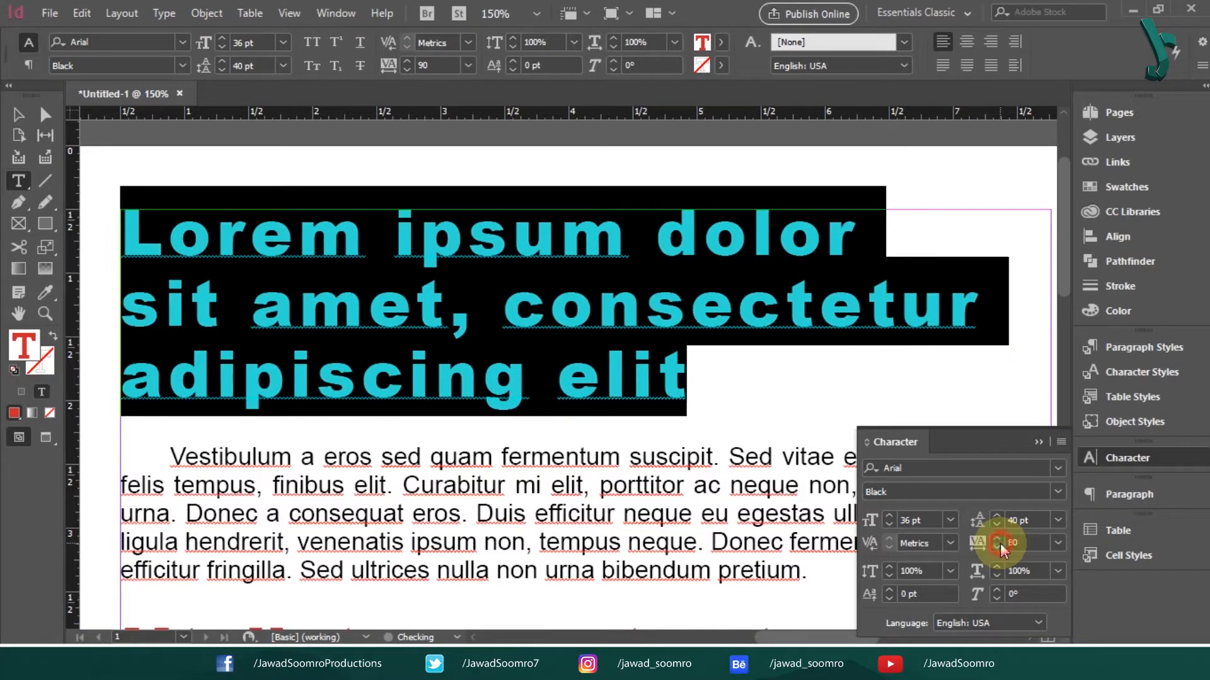
{"action": "left_click", "coordinate": [999, 544]}
{"action": "left_click", "coordinate": [999, 545]}
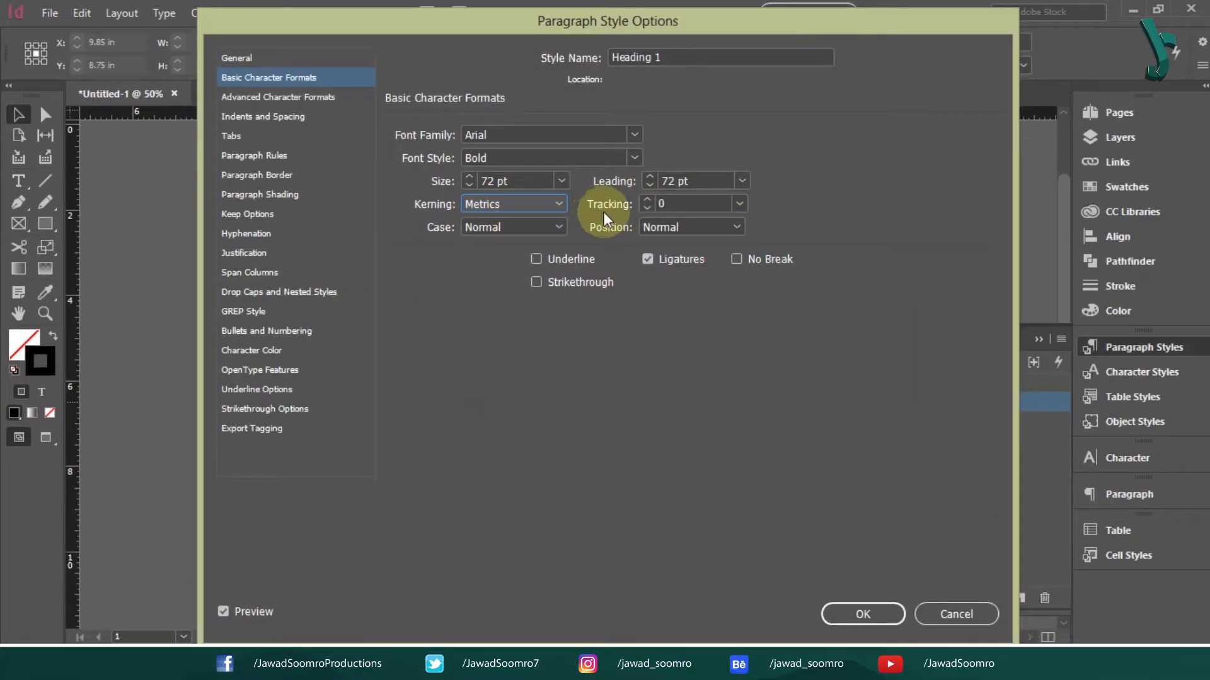
Turn off ligatures for the Heading 1 style and try the All Caps and OpenType All Small Caps case options
{"action": "left_click", "coordinate": [648, 260]}
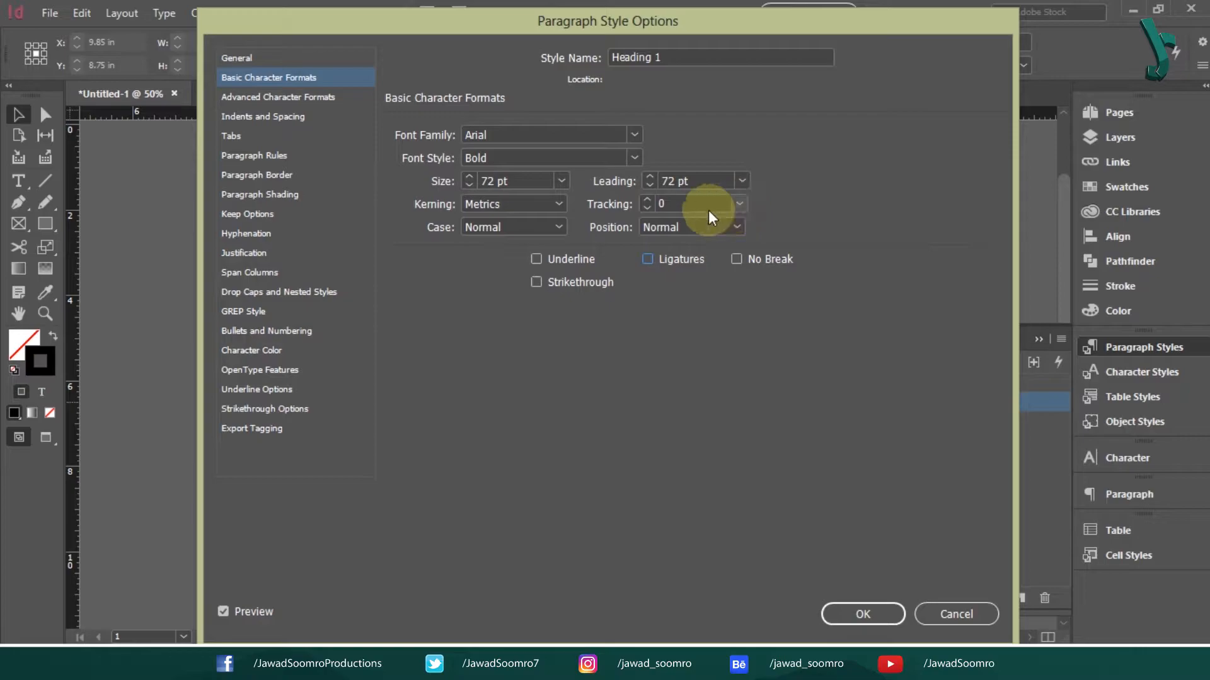
{"action": "left_click", "coordinate": [520, 227]}
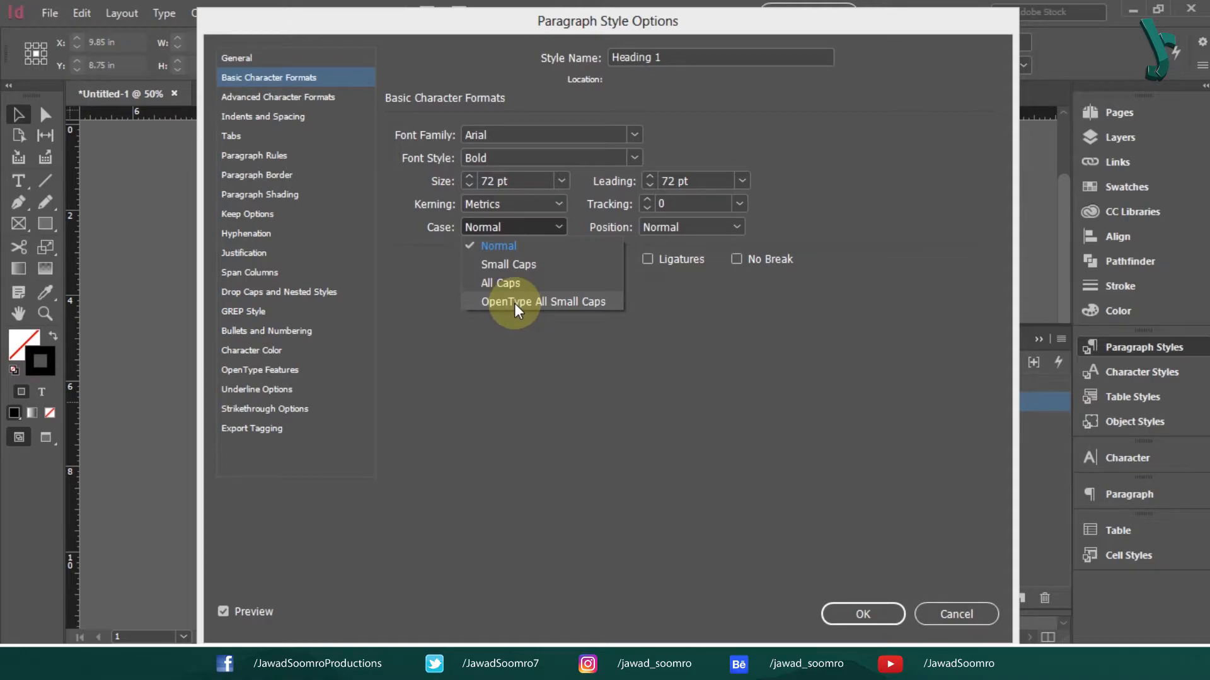
{"action": "left_click", "coordinate": [529, 283]}
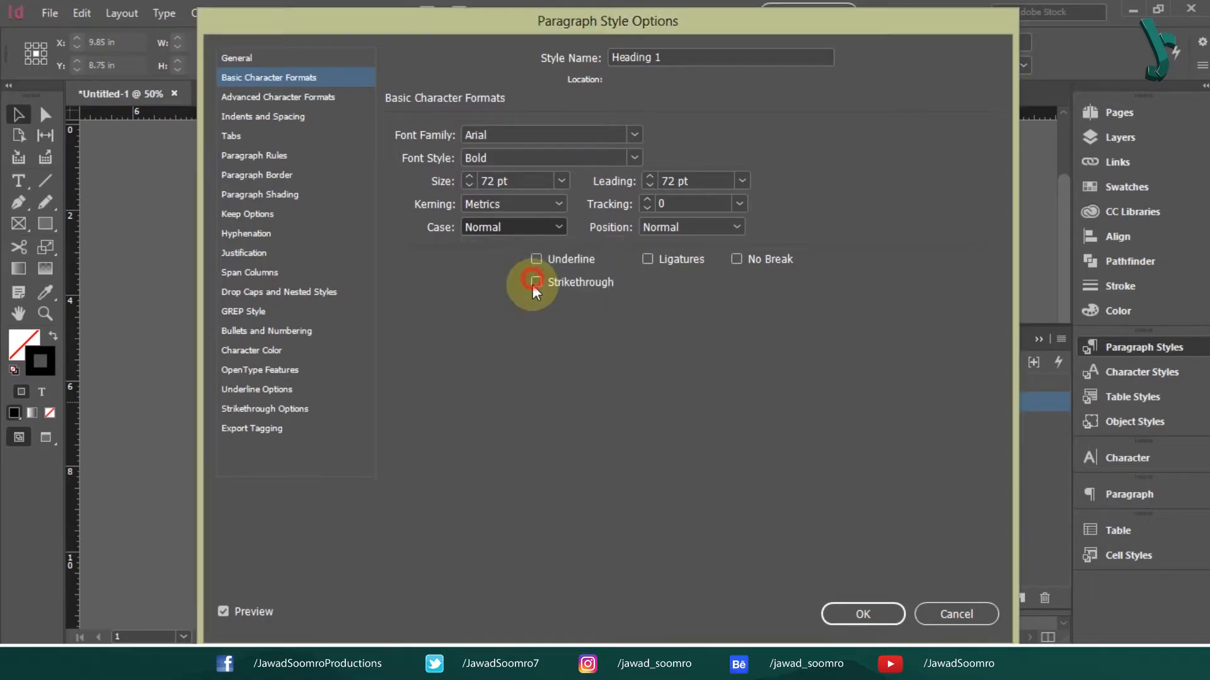
{"action": "left_click", "coordinate": [516, 231]}
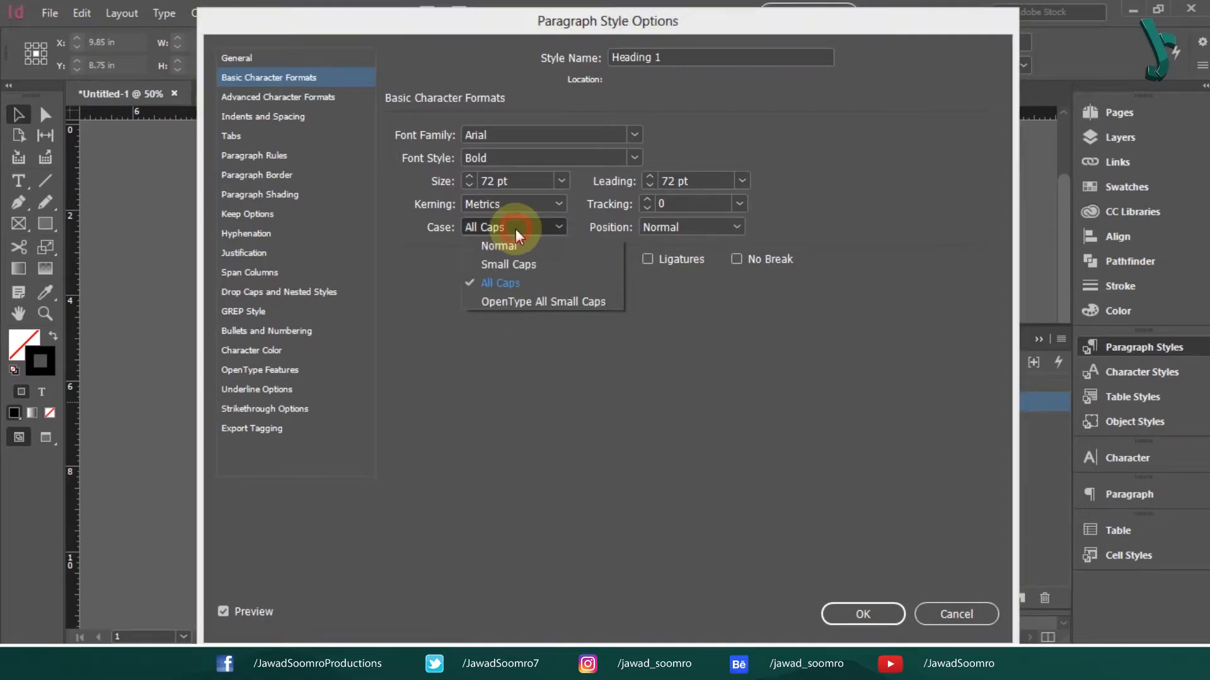
{"action": "left_click", "coordinate": [528, 302]}
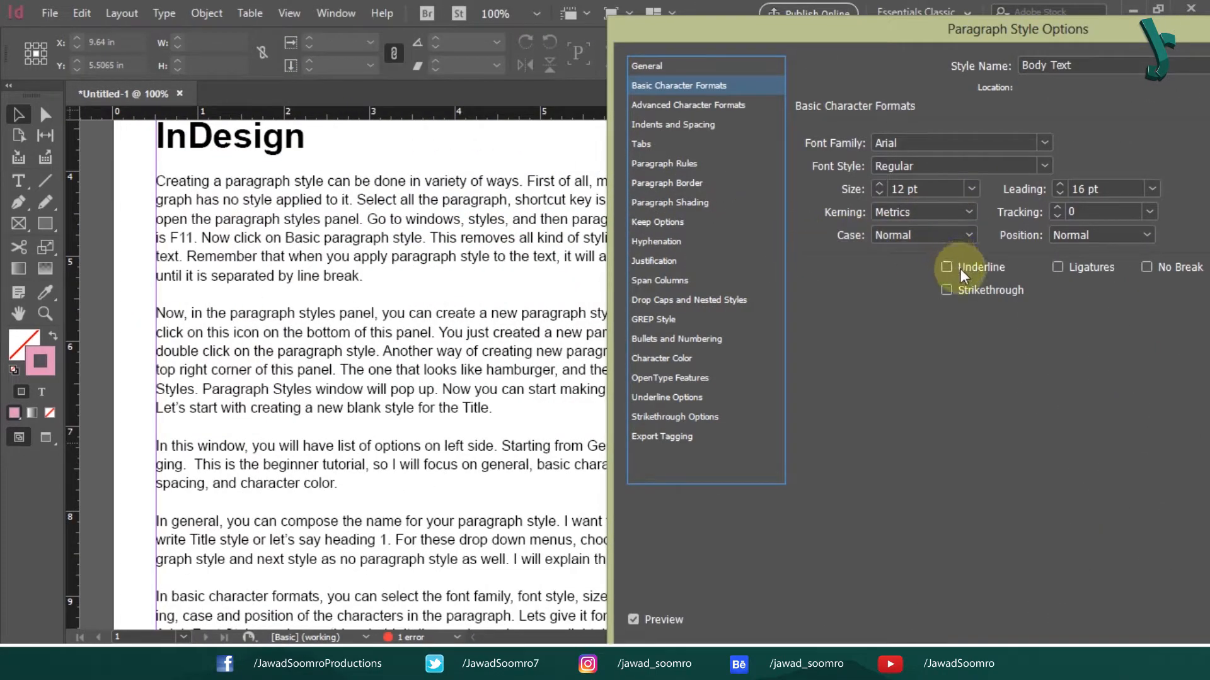
Switch underlining on and off again for the Body Text style and turn on its strikethrough
{"action": "left_click", "coordinate": [947, 267]}
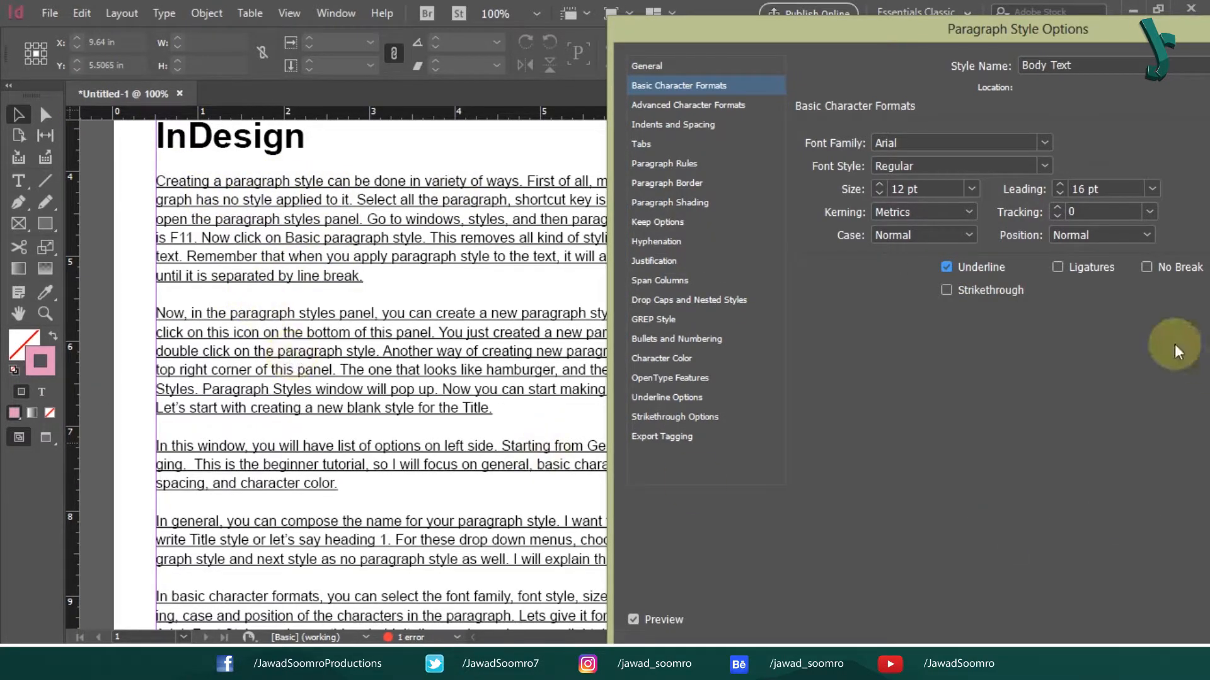
{"action": "left_click", "coordinate": [946, 268]}
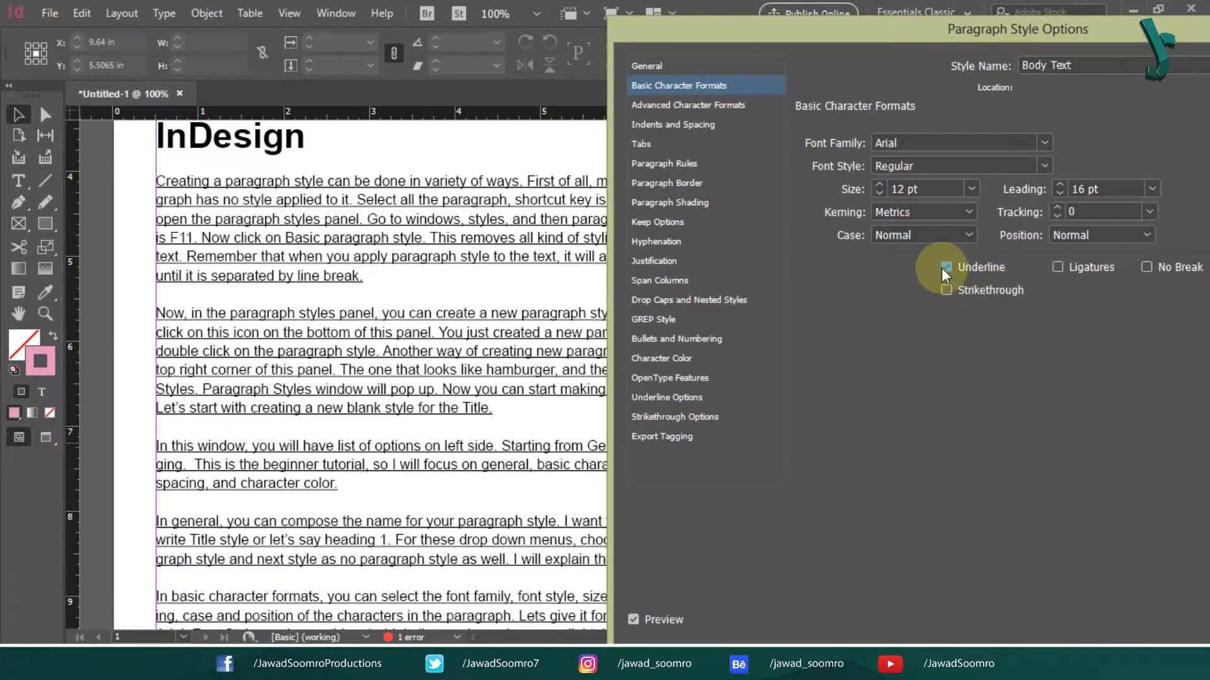
{"action": "left_click", "coordinate": [944, 268]}
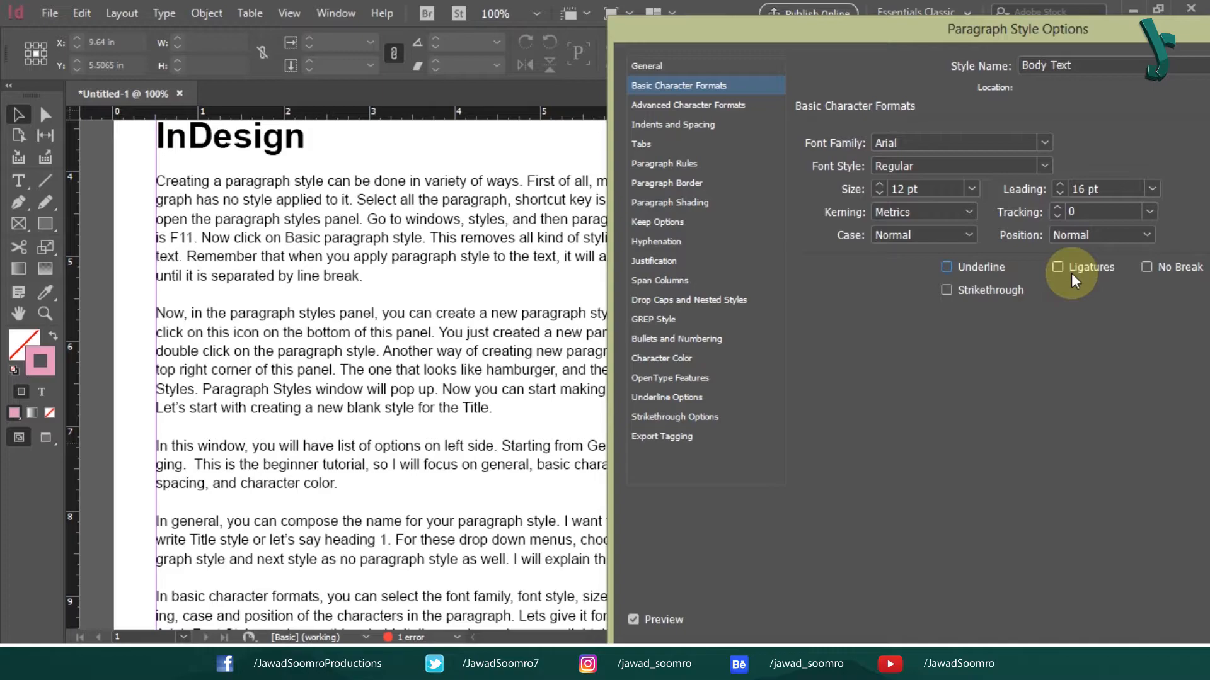
{"action": "left_click", "coordinate": [947, 291]}
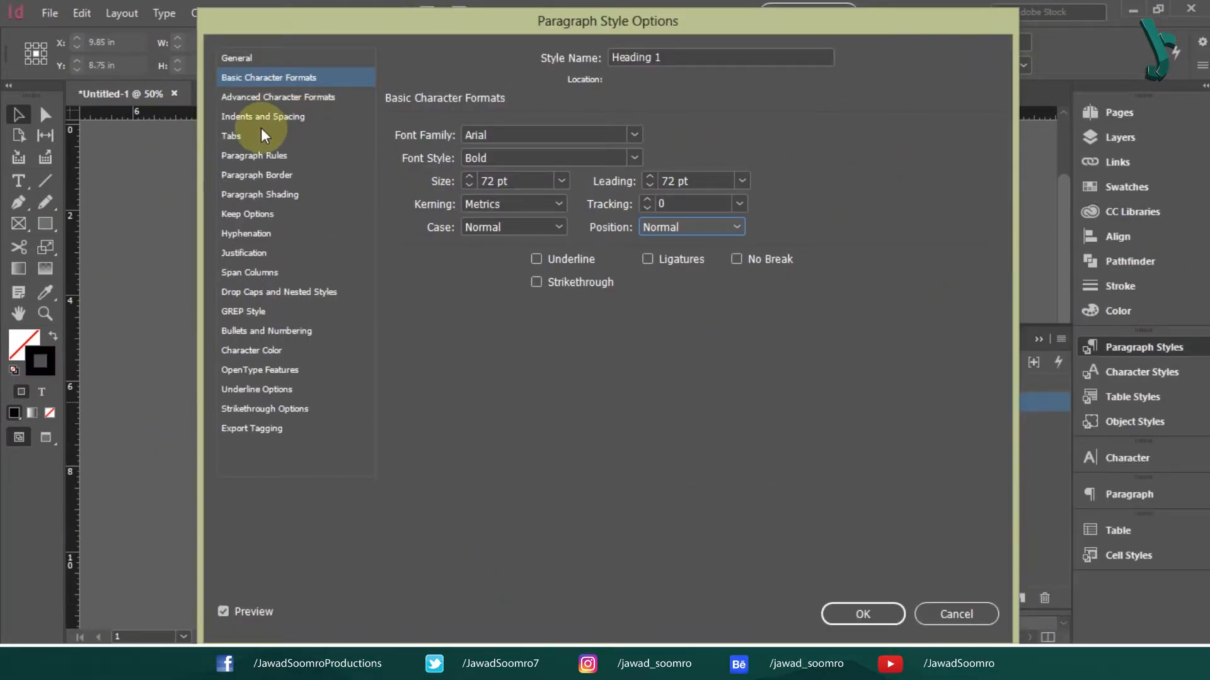
Review the alignment options in the Heading 1 style's Indents and Spacing settings, keeping the alignment at Left
{"action": "left_click", "coordinate": [259, 117]}
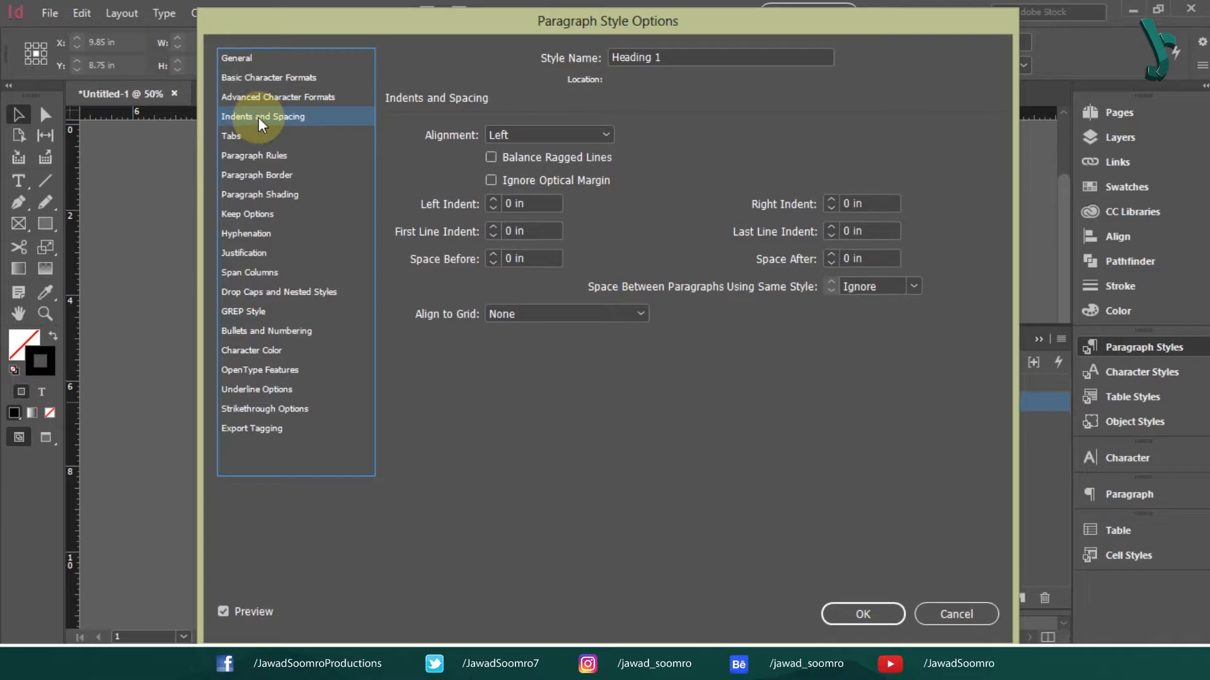
{"action": "left_click", "coordinate": [441, 136]}
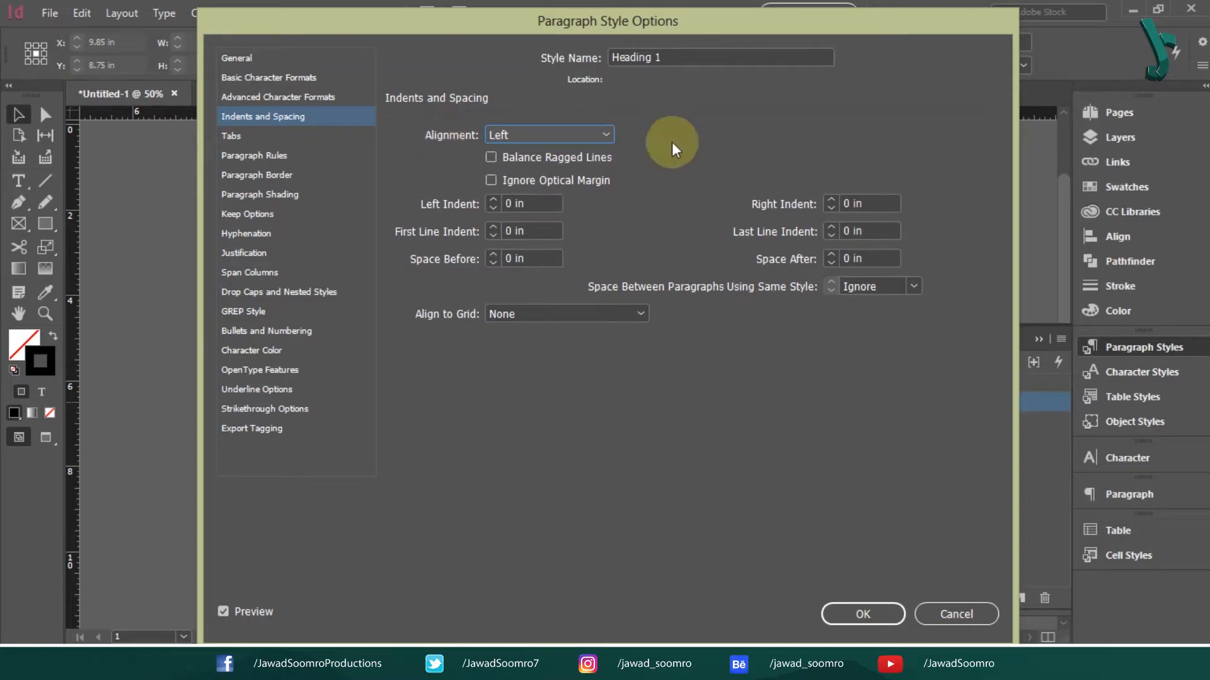
{"action": "left_click", "coordinate": [540, 132]}
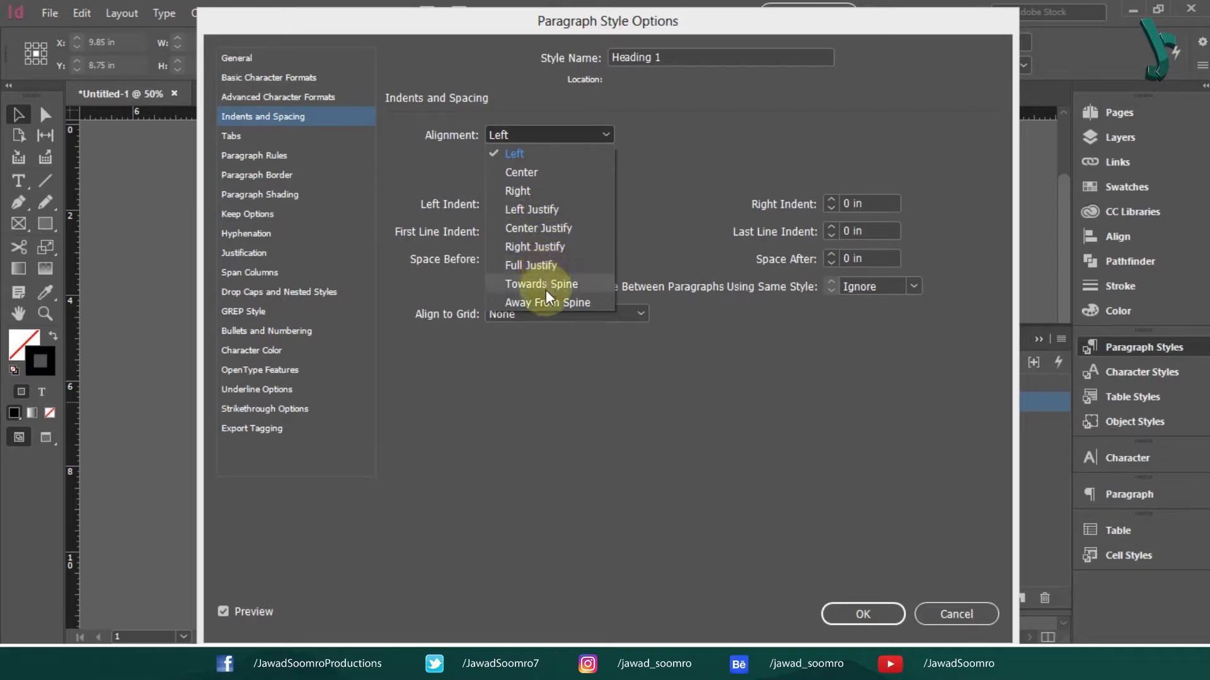
{"action": "left_click", "coordinate": [573, 453]}
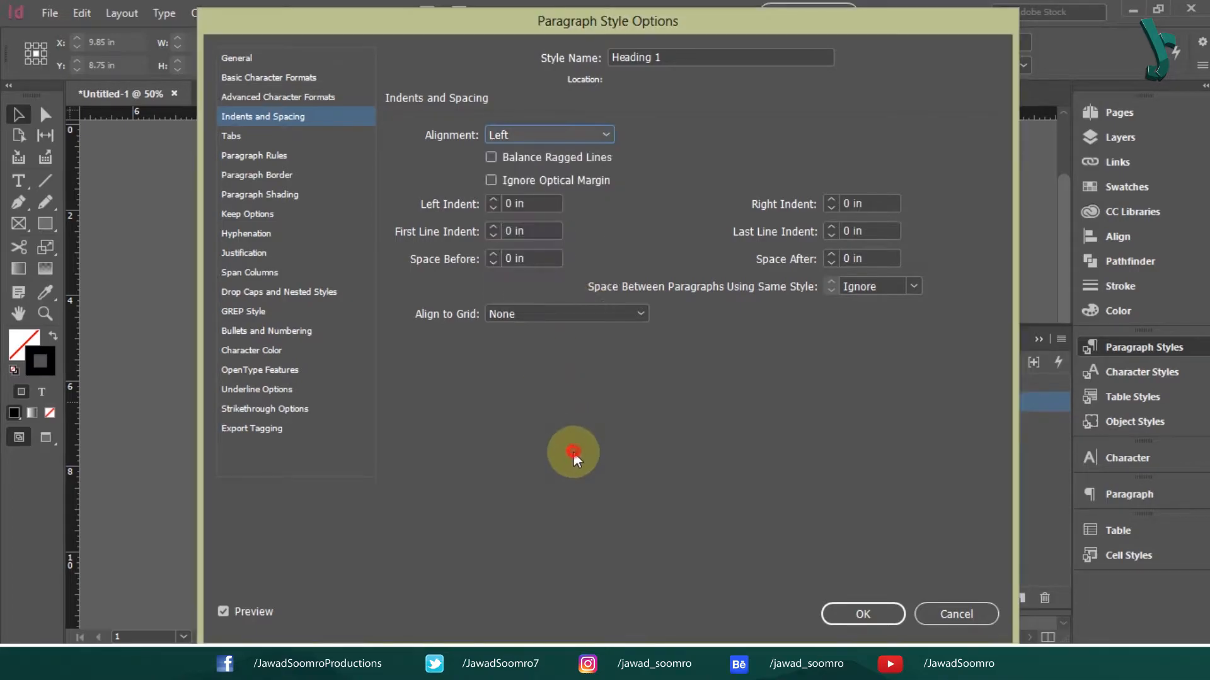
{"action": "left_click", "coordinate": [544, 133]}
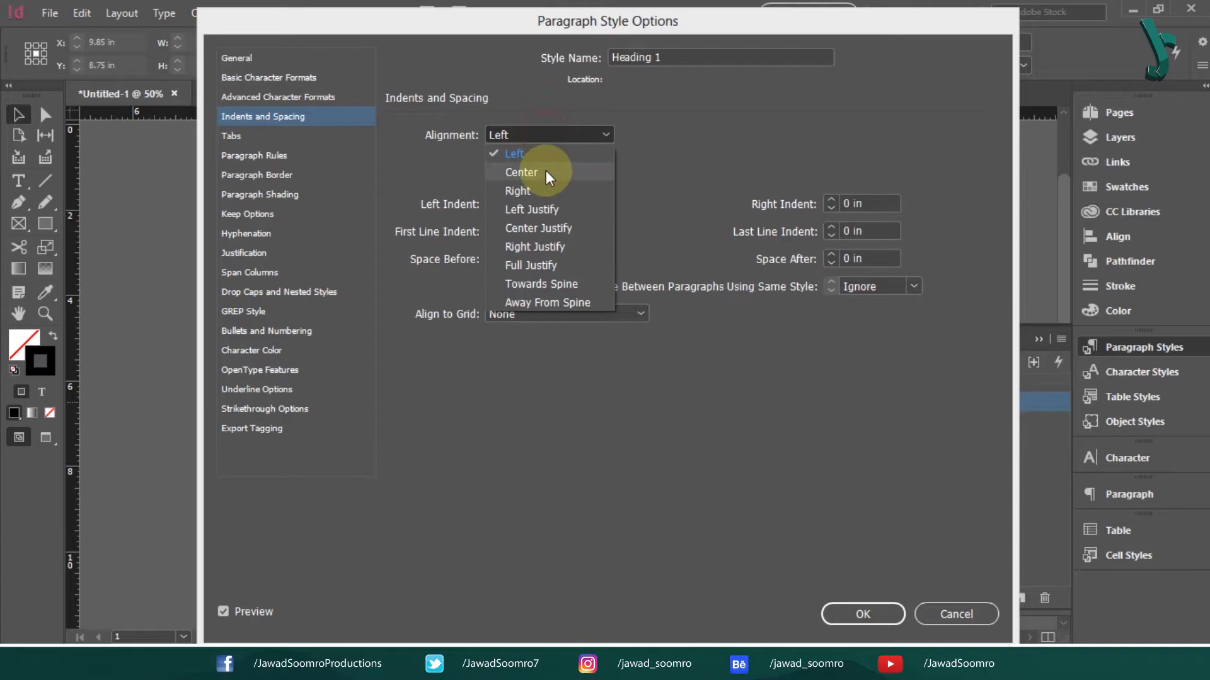
{"action": "left_click", "coordinate": [542, 153]}
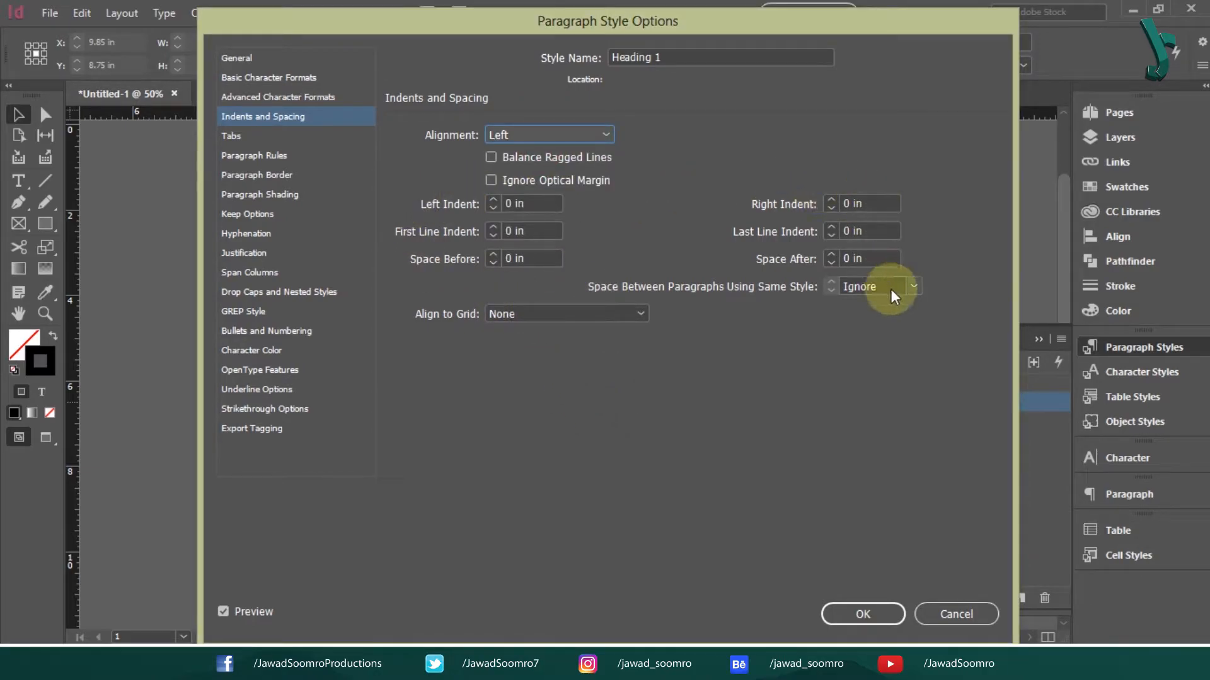
Examine the Heading 1 style's indents, space before and after, same-style paragraph spacing and Align to Grid options
{"action": "left_click", "coordinate": [442, 199]}
{"action": "left_click", "coordinate": [783, 198]}
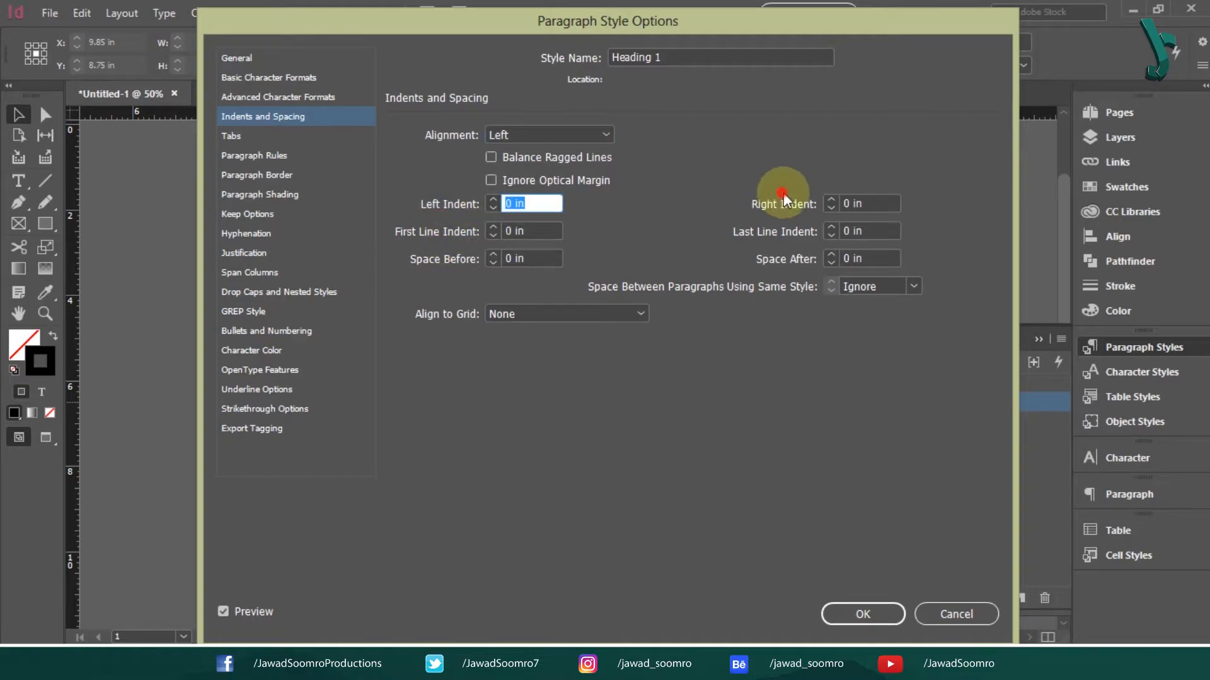
{"action": "left_click", "coordinate": [441, 232]}
{"action": "left_click", "coordinate": [766, 232]}
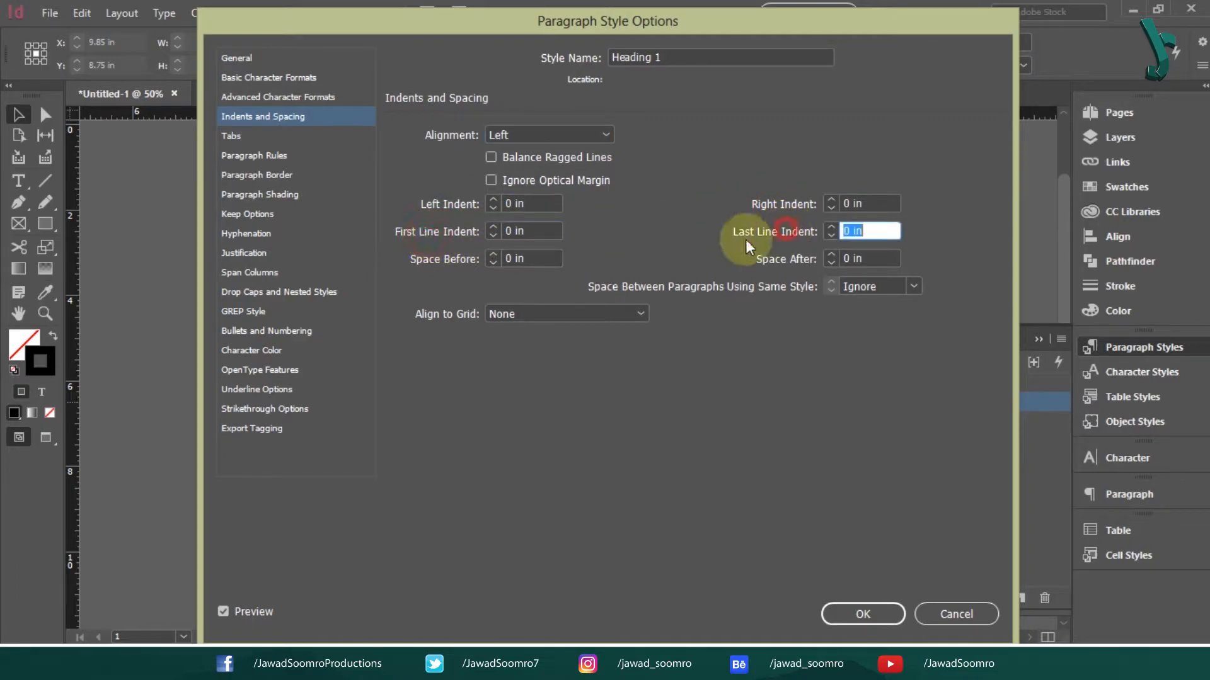
{"action": "left_click", "coordinate": [444, 259]}
{"action": "left_click", "coordinate": [795, 259]}
{"action": "left_click", "coordinate": [788, 285]}
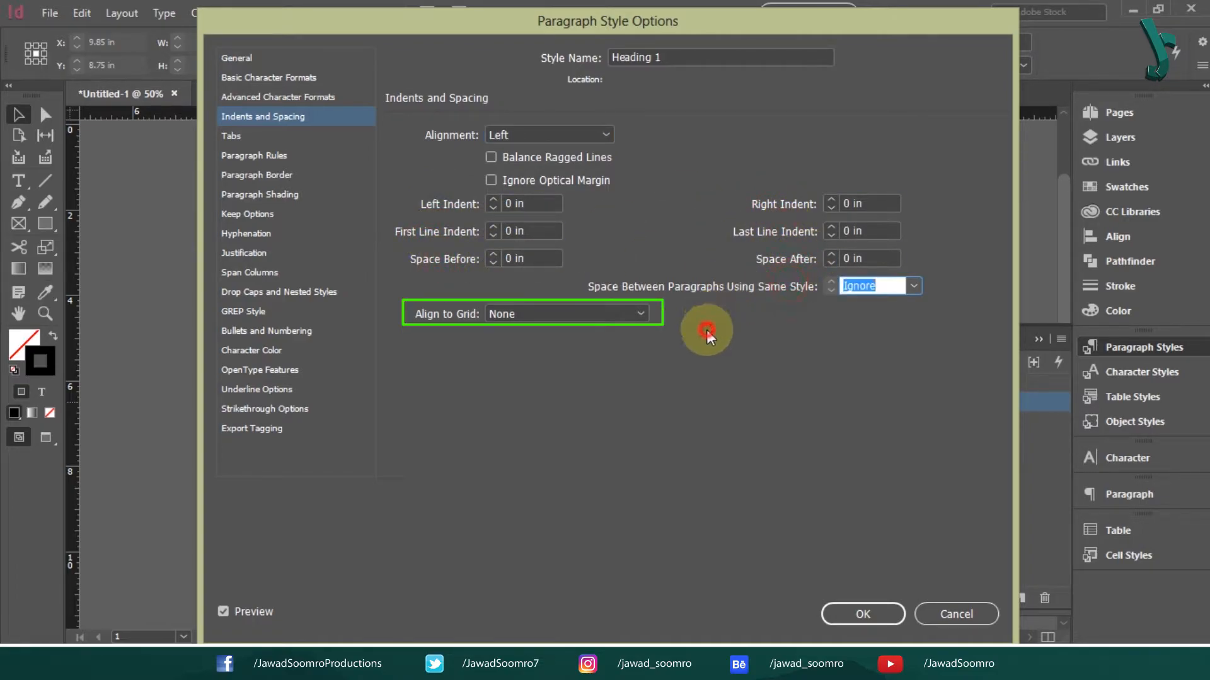
{"action": "left_click", "coordinate": [444, 314]}
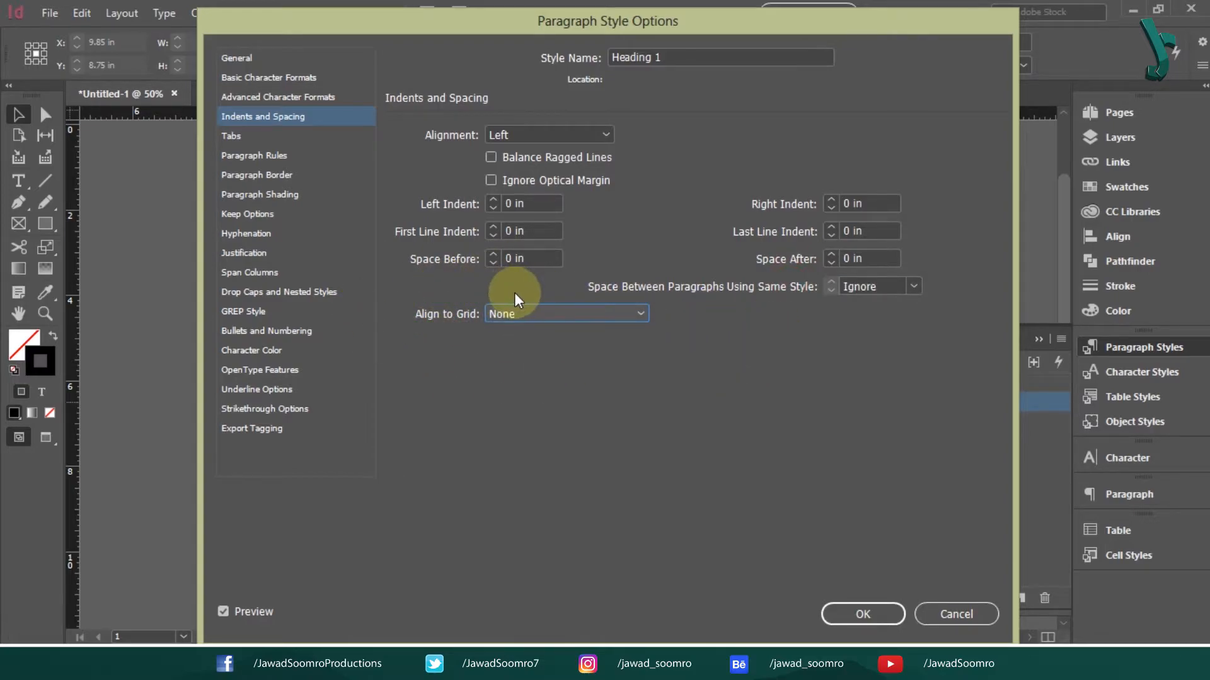
{"action": "left_click", "coordinate": [541, 314]}
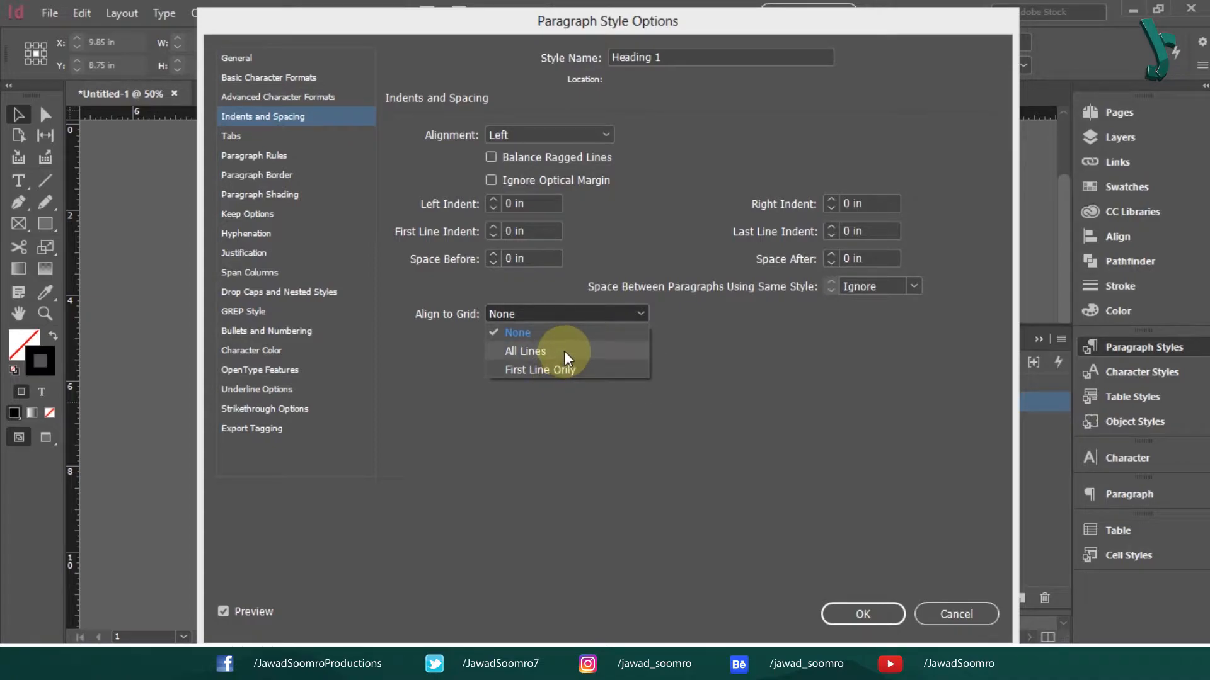
{"action": "left_click", "coordinate": [571, 310]}
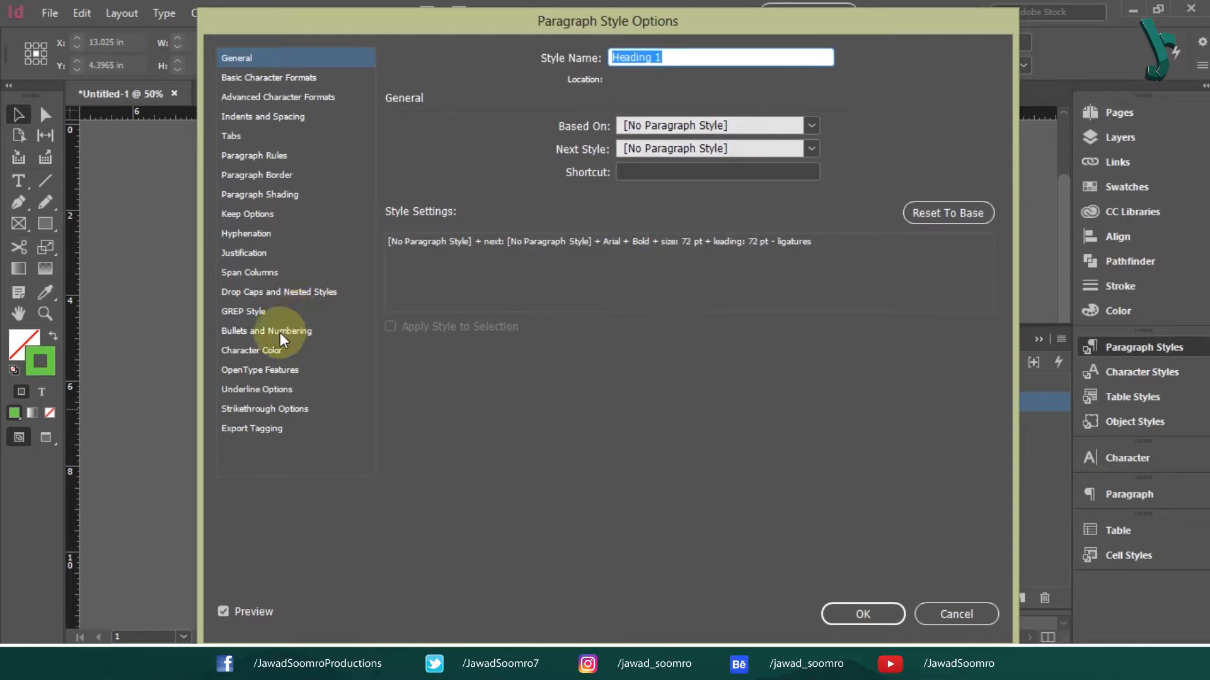
Set the character color of the Heading 1 style to Parrot Green and save the style
{"action": "left_click", "coordinate": [271, 352]}
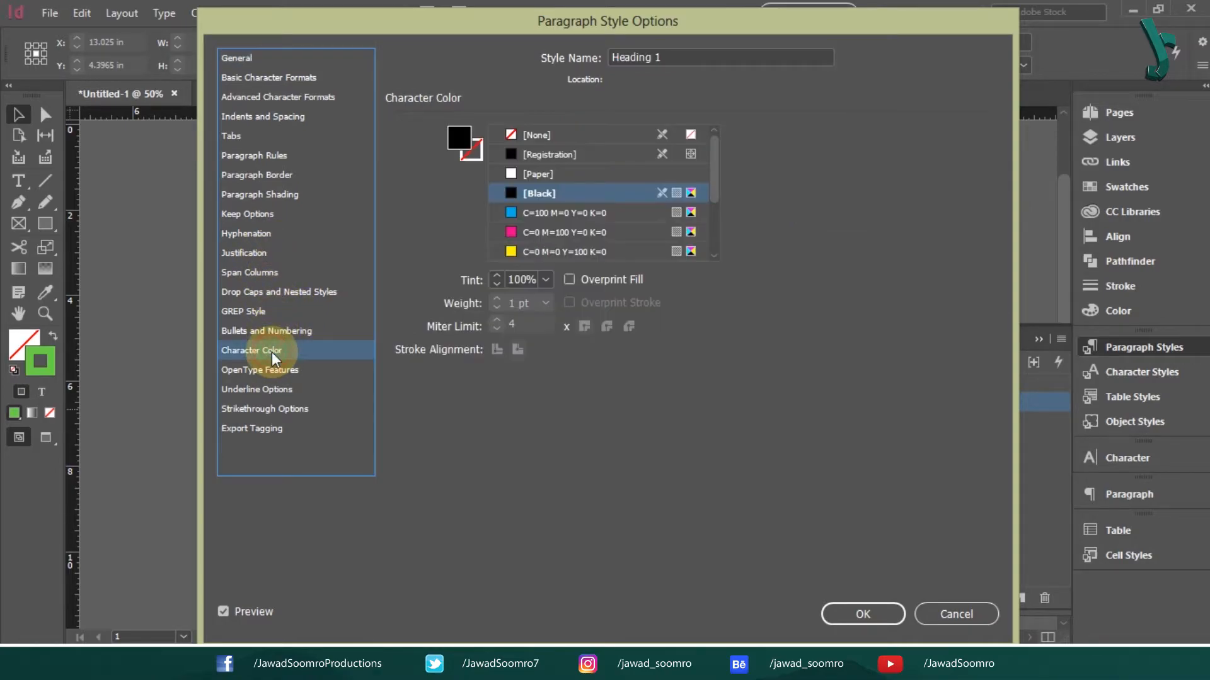
{"action": "left_click_drag", "start_coordinate": [712, 157], "coordinate": [713, 225]}
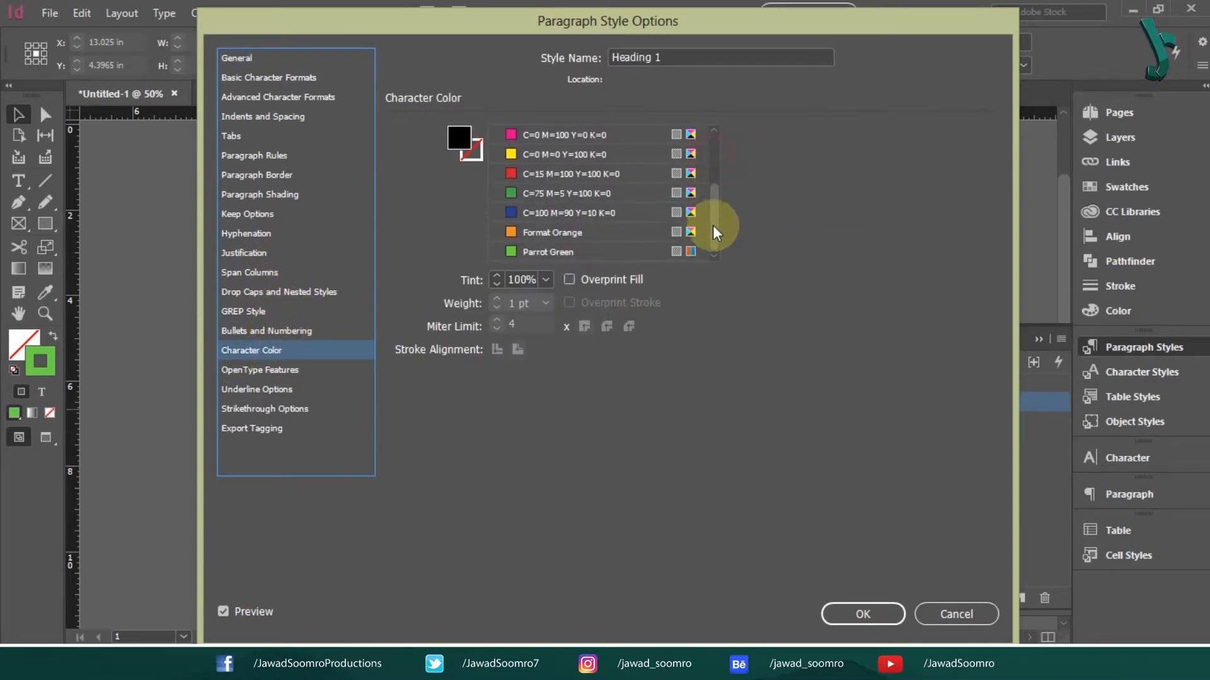
{"action": "left_click", "coordinate": [564, 251]}
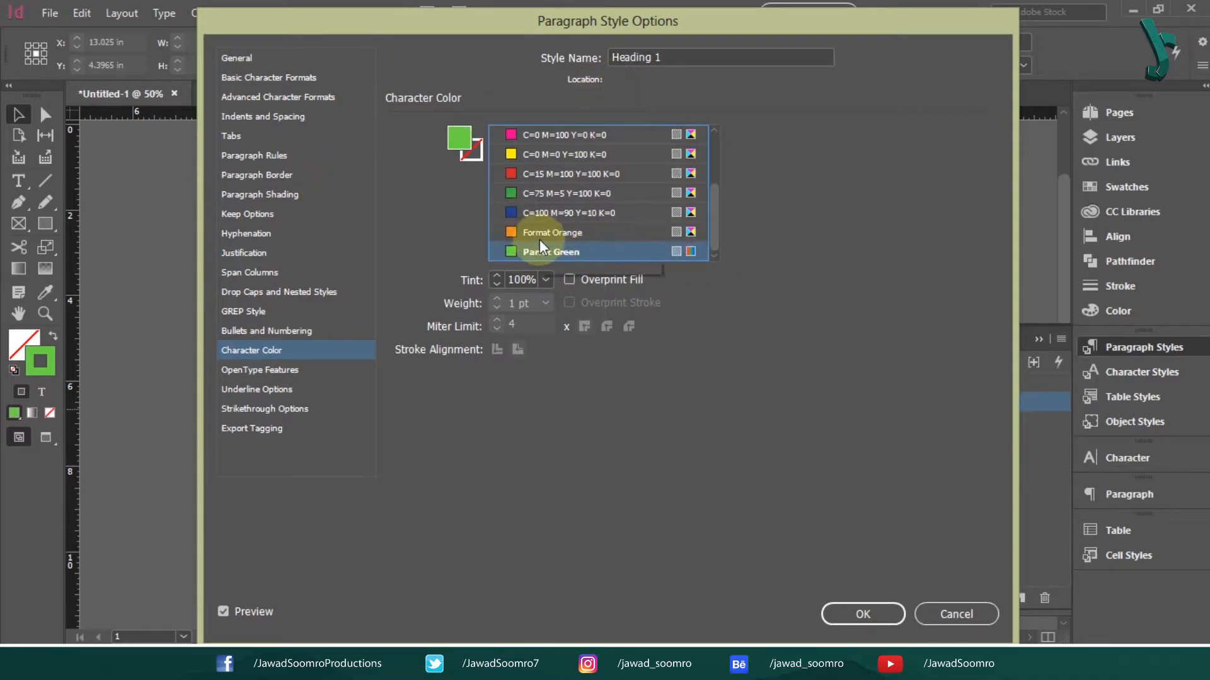
{"action": "left_click_drag", "start_coordinate": [712, 145], "coordinate": [711, 134]}
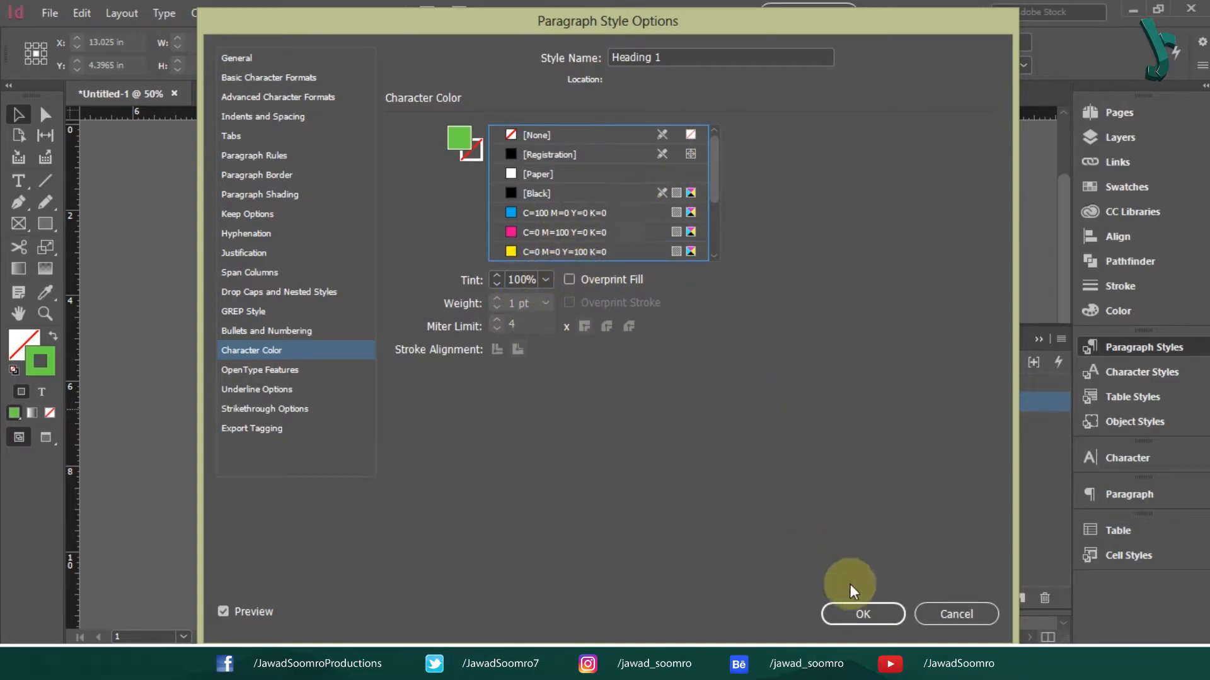
{"action": "left_click", "coordinate": [865, 620]}
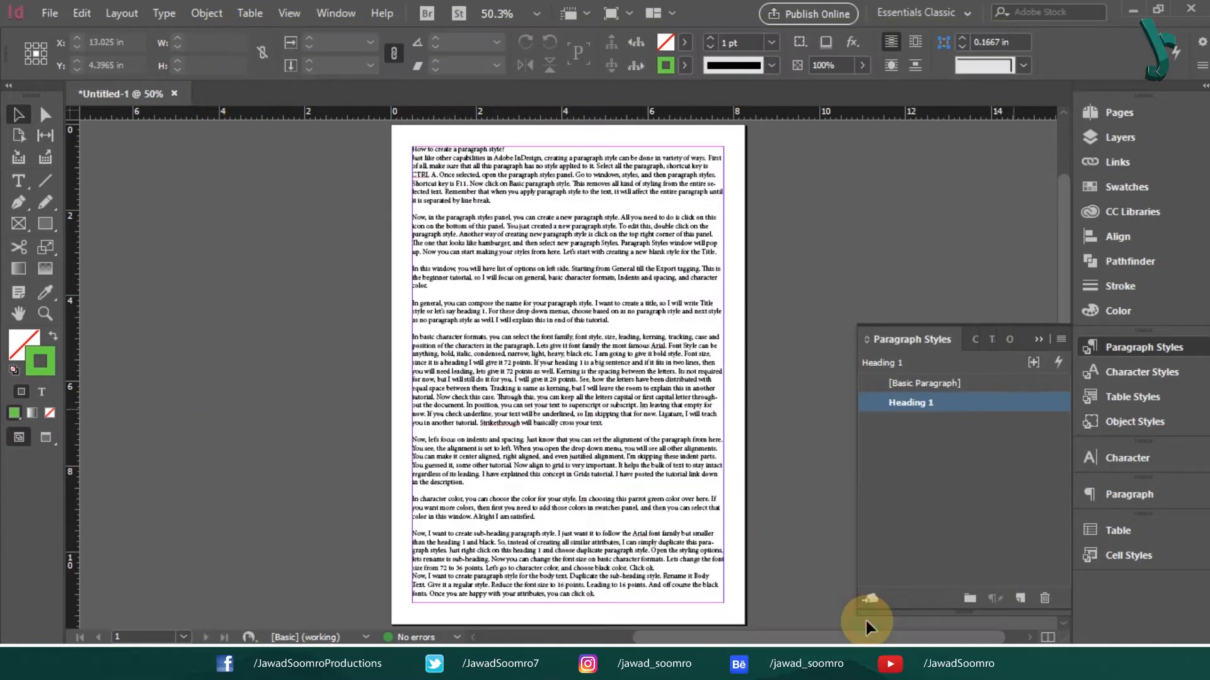
Create a new light pink color swatch named Pale Pink for use in the document
{"action": "left_click", "coordinate": [681, 63]}
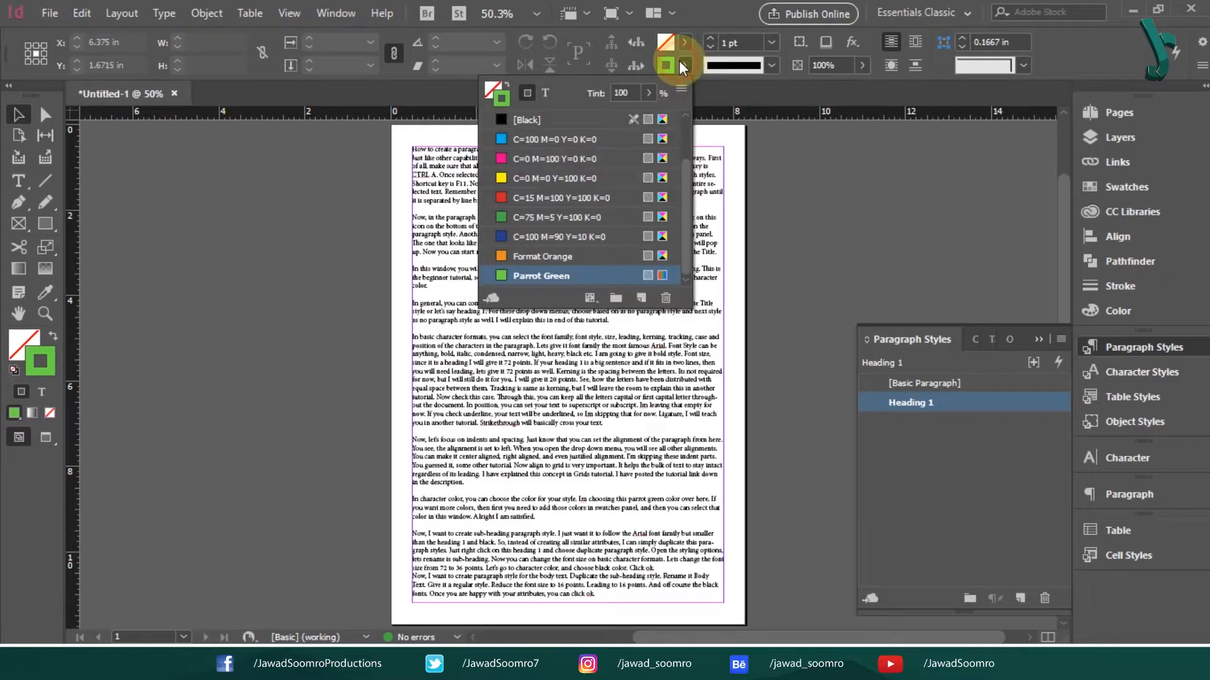
{"action": "left_click", "coordinate": [643, 307]}
{"action": "double_click", "coordinate": [559, 275]}
{"action": "left_click_drag", "start_coordinate": [589, 325], "coordinate": [580, 354]}
{"action": "type", "text": "Pinkale"}
{"action": "key", "text": "Return"}
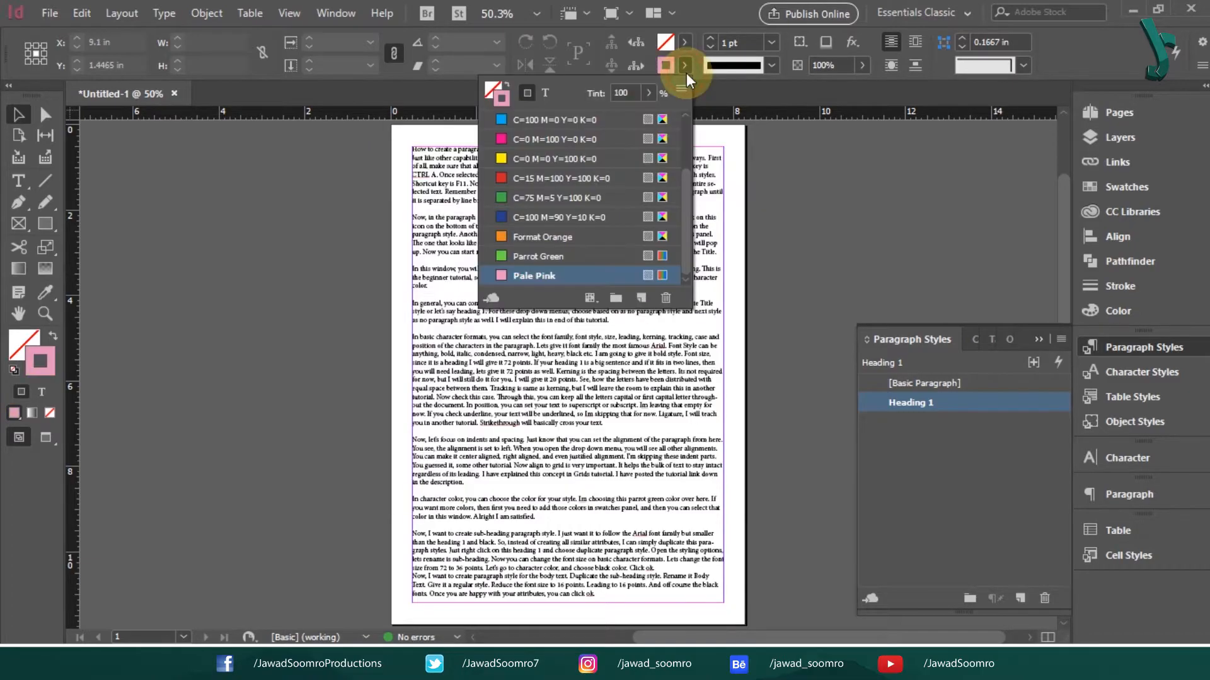
{"action": "left_click", "coordinate": [685, 64]}
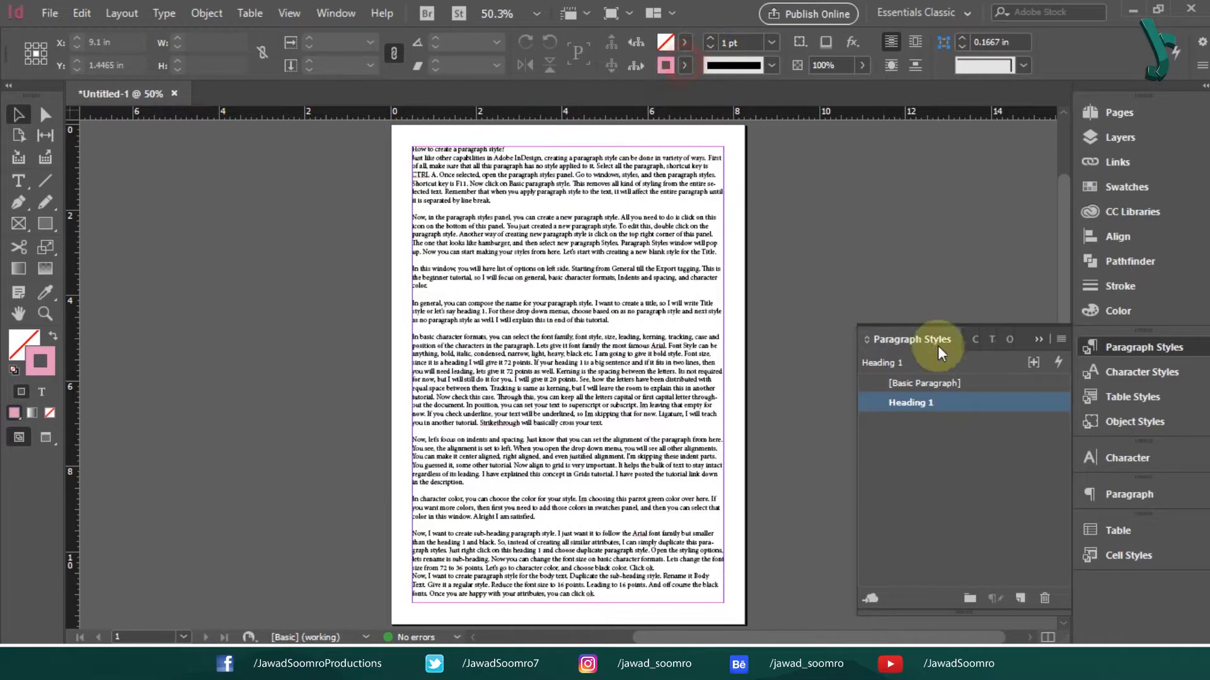
Check the swatch list in the Heading 1 style's Character Color settings for the Pale Pink swatch
{"action": "double_click", "coordinate": [943, 407]}
{"action": "left_click", "coordinate": [270, 353]}
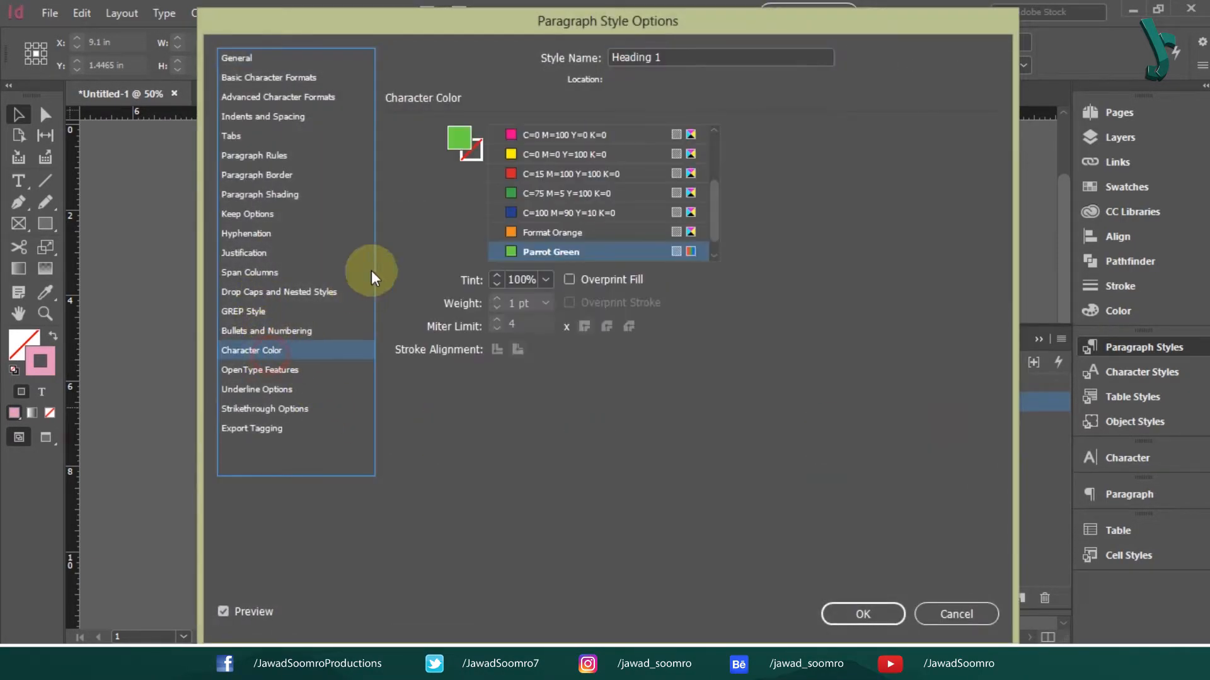
{"action": "left_click_drag", "start_coordinate": [711, 201], "coordinate": [535, 262]}
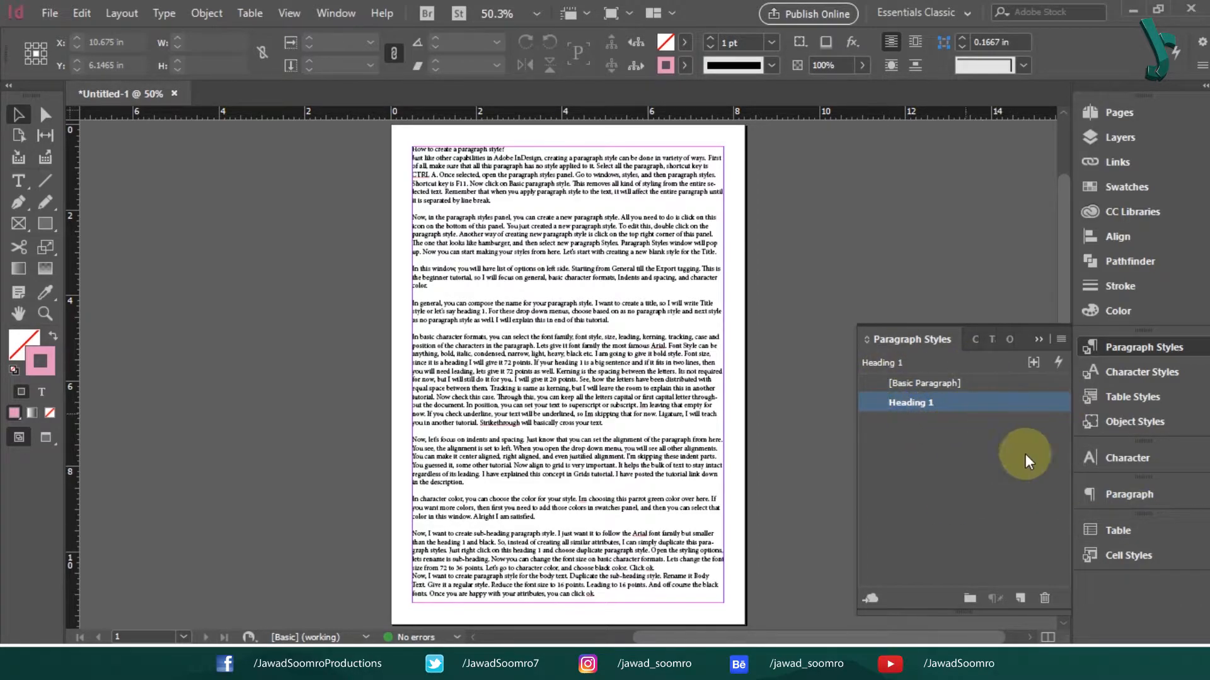
{"action": "left_click", "coordinate": [1022, 599]}
{"action": "double_click", "coordinate": [945, 425]}
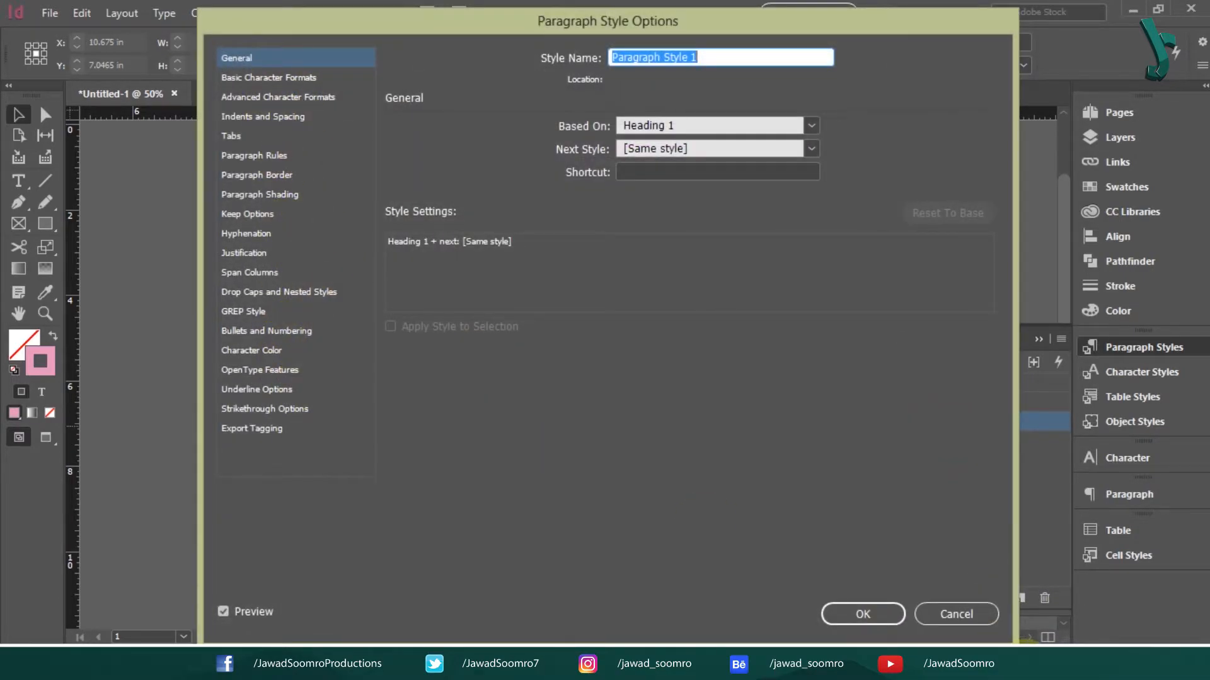
{"action": "left_click", "coordinate": [976, 613]}
{"action": "key", "text": "ctrl+z"}
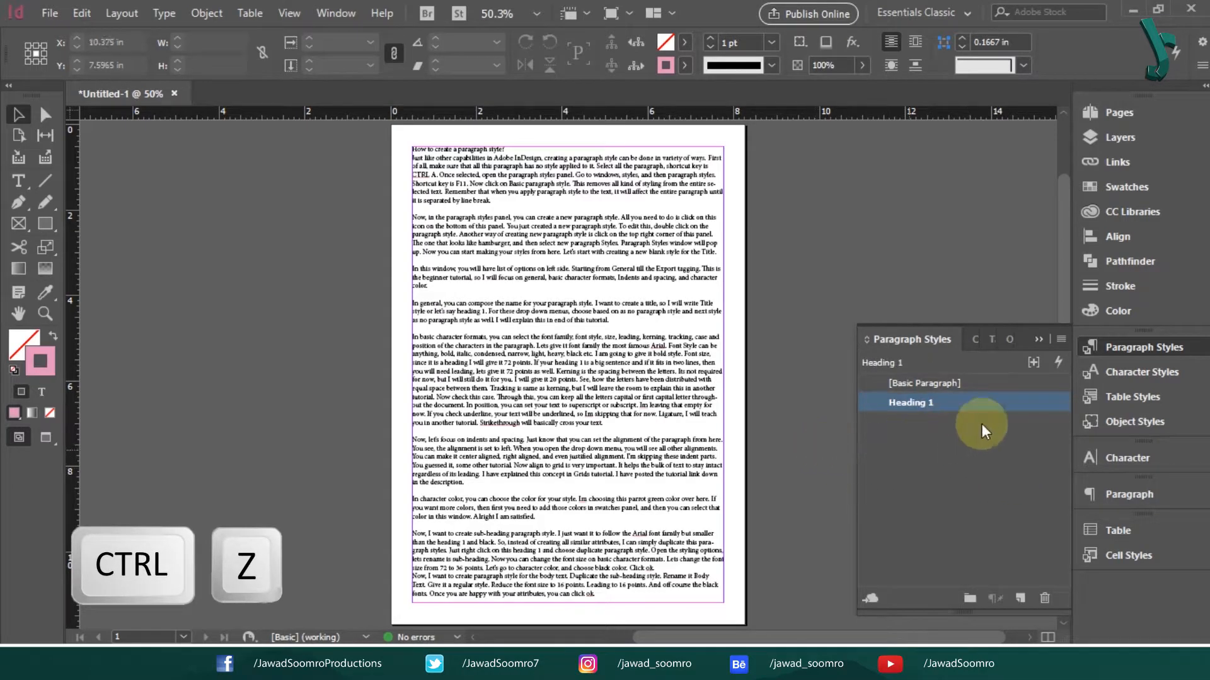
Duplicate the Heading 1 paragraph style and name the copy Sub-heading
{"action": "right_click", "coordinate": [935, 404]}
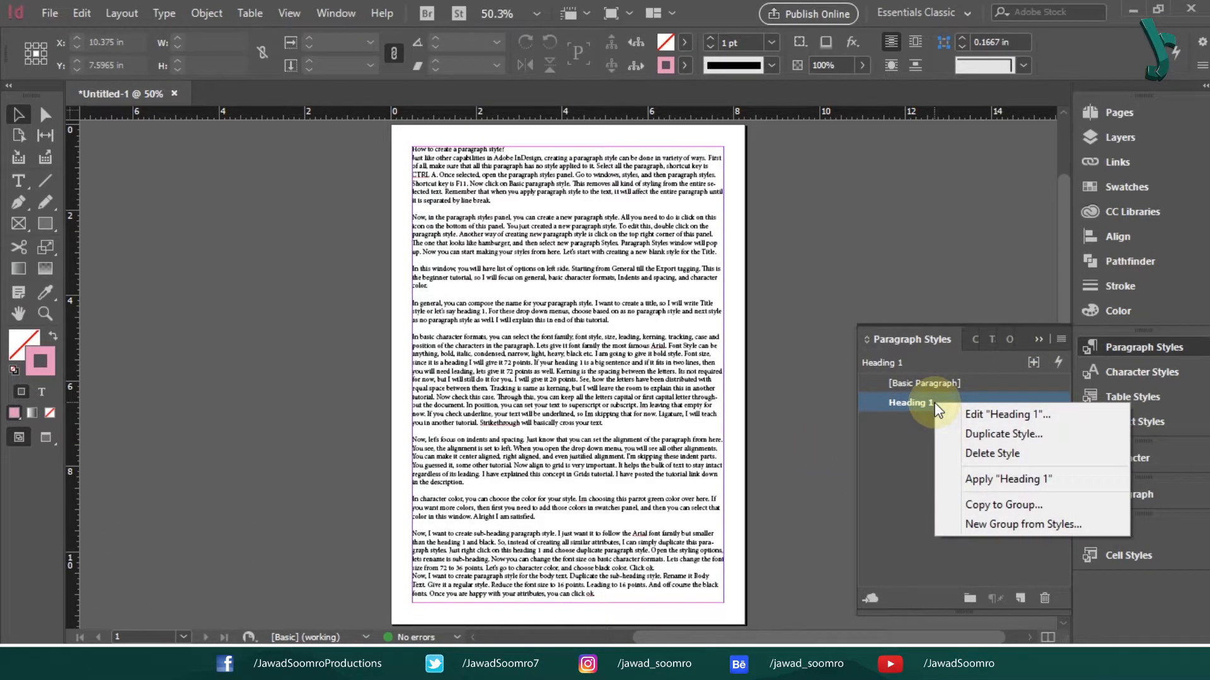
{"action": "left_click", "coordinate": [1019, 436]}
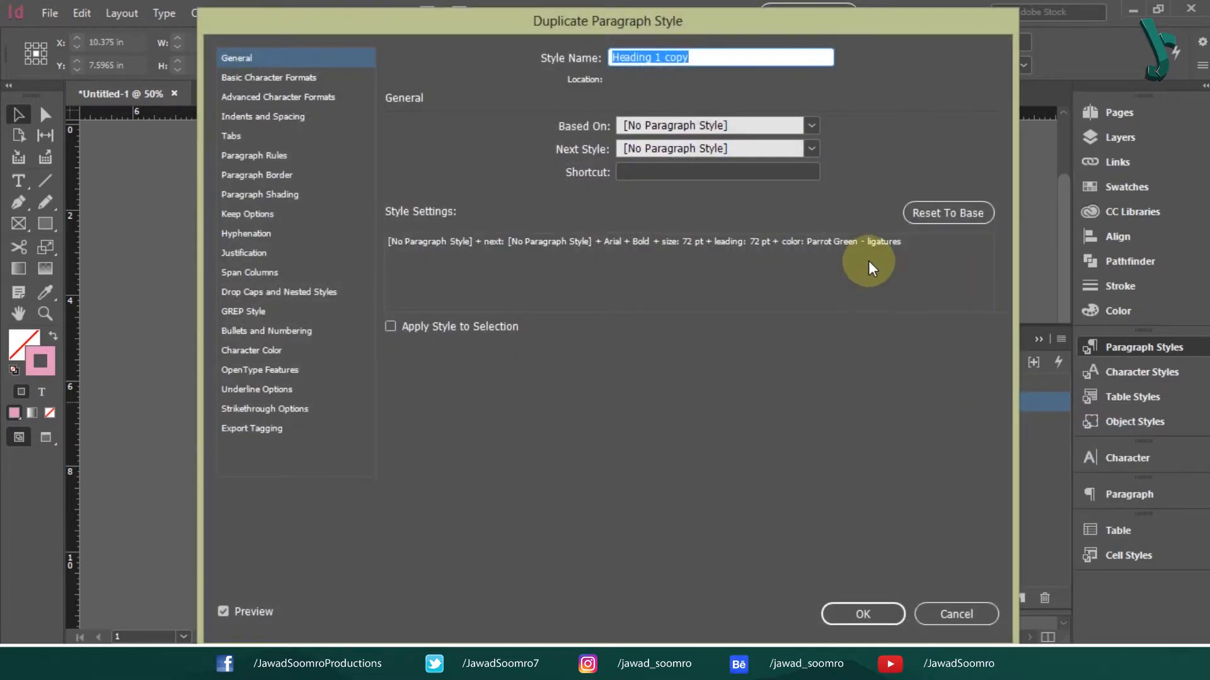
{"action": "type", "text": "Sub-heading"}
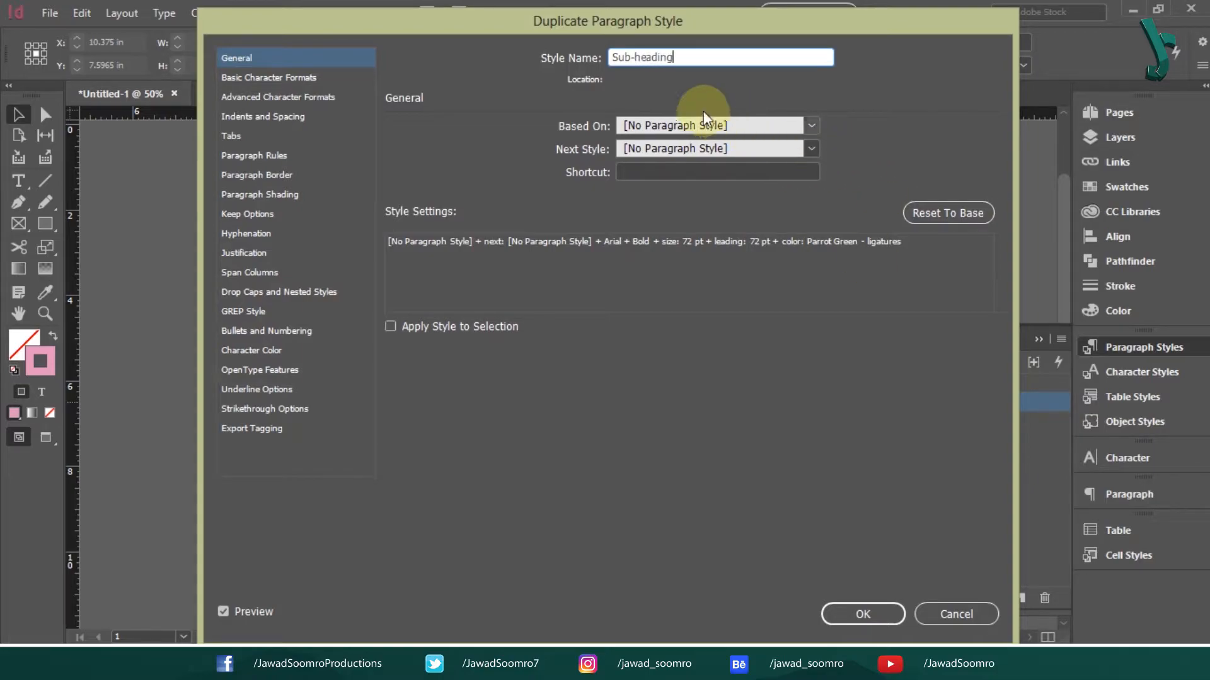
Set the Sub-heading style's font size to 36 pt and its leading to 36 pt
{"action": "left_click", "coordinate": [267, 77]}
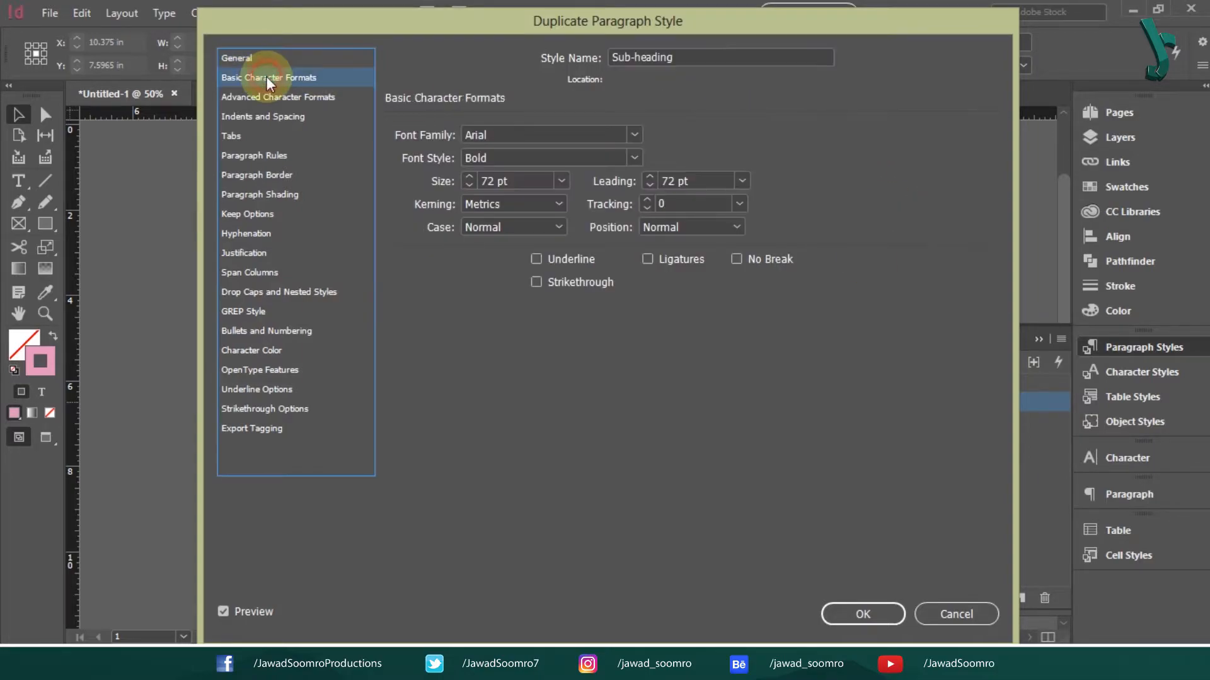
{"action": "left_click", "coordinate": [559, 181]}
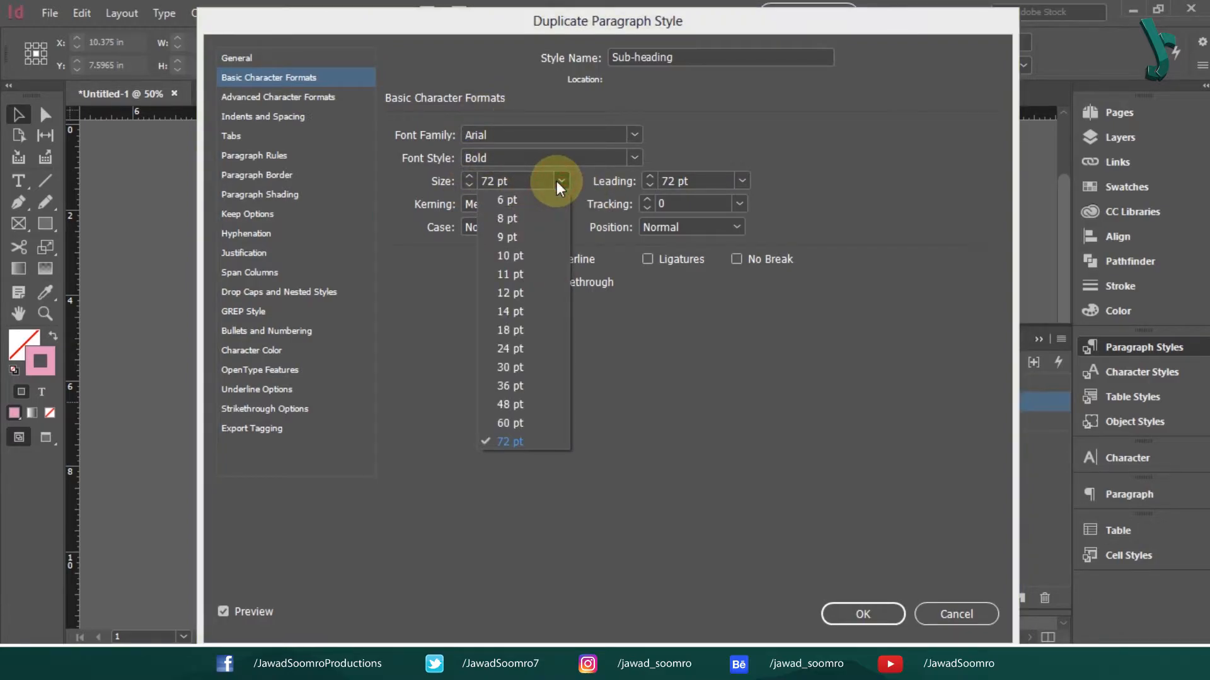
{"action": "left_click", "coordinate": [539, 384]}
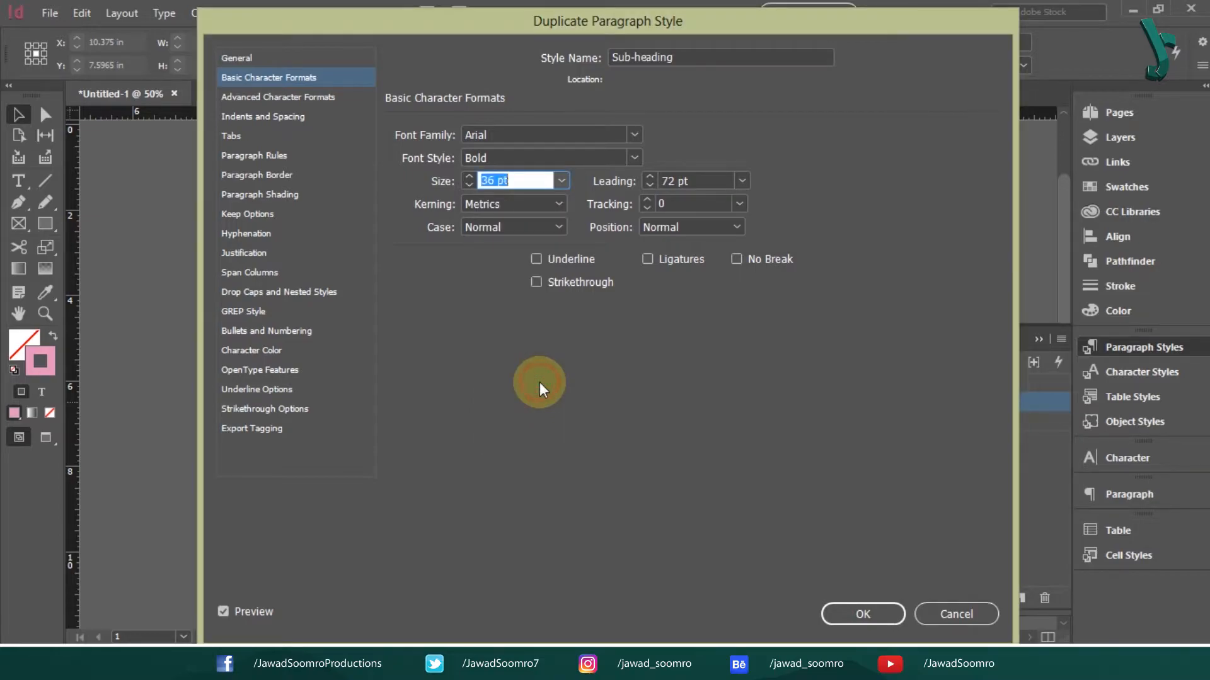
{"action": "left_click", "coordinate": [741, 181]}
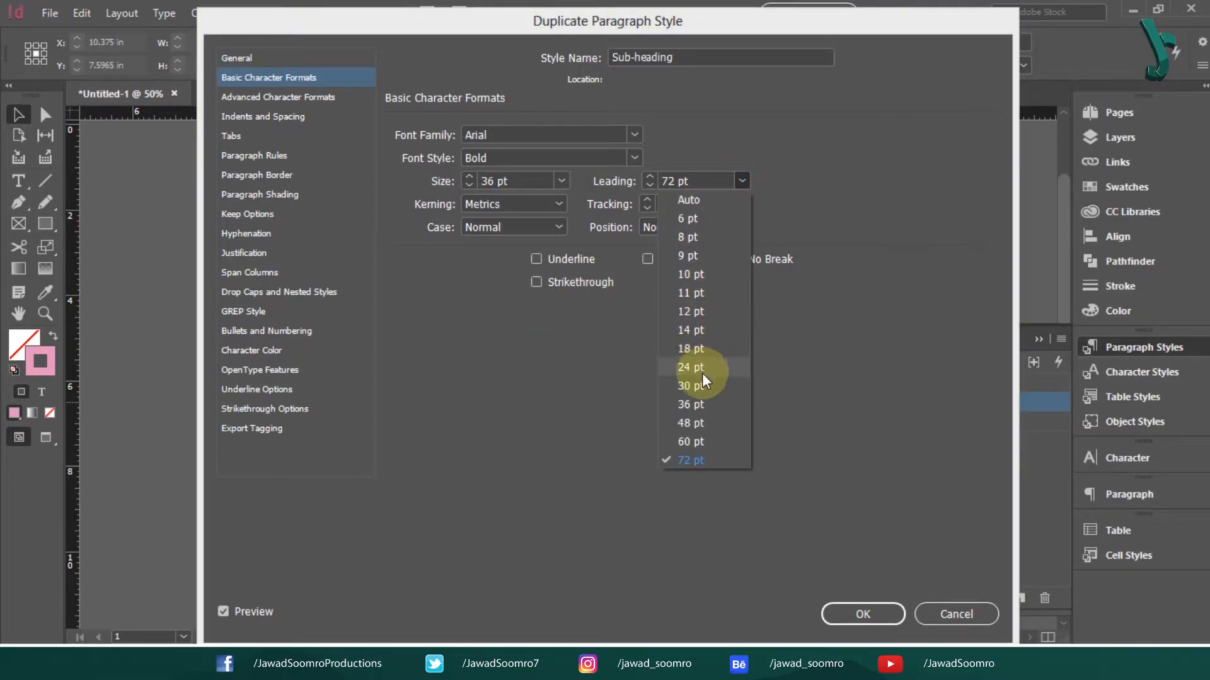
{"action": "left_click", "coordinate": [701, 402]}
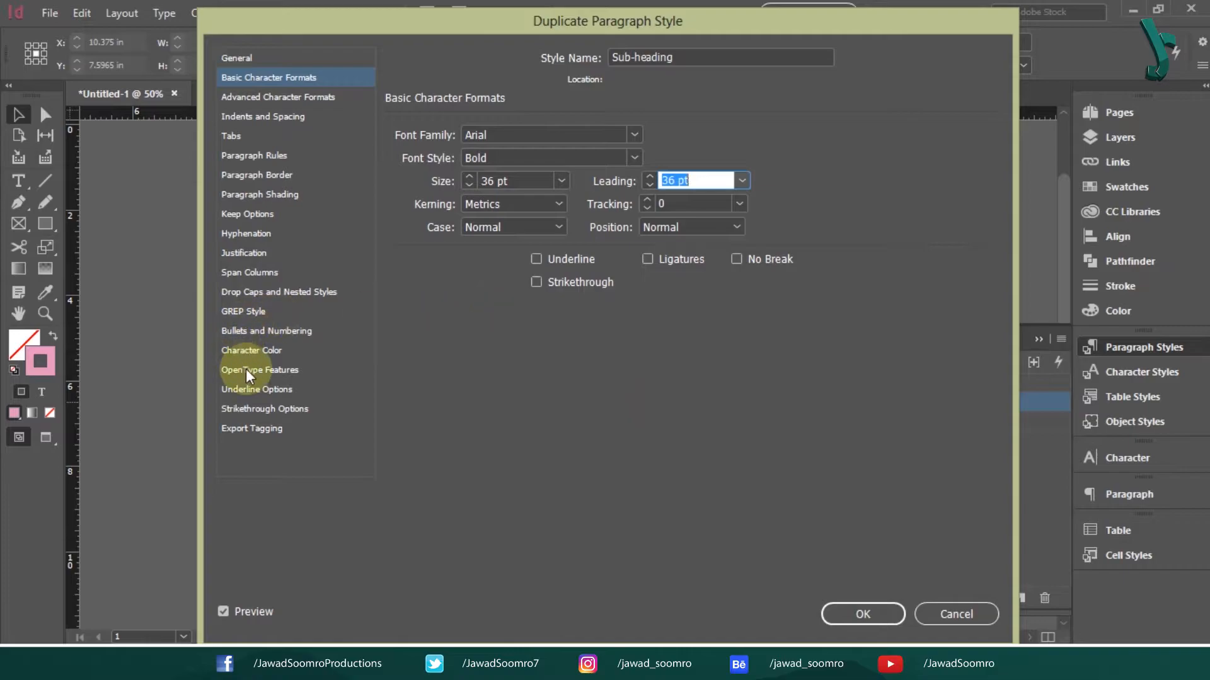
Set the character color of the Sub-heading style to Black and save the style
{"action": "left_click", "coordinate": [249, 351]}
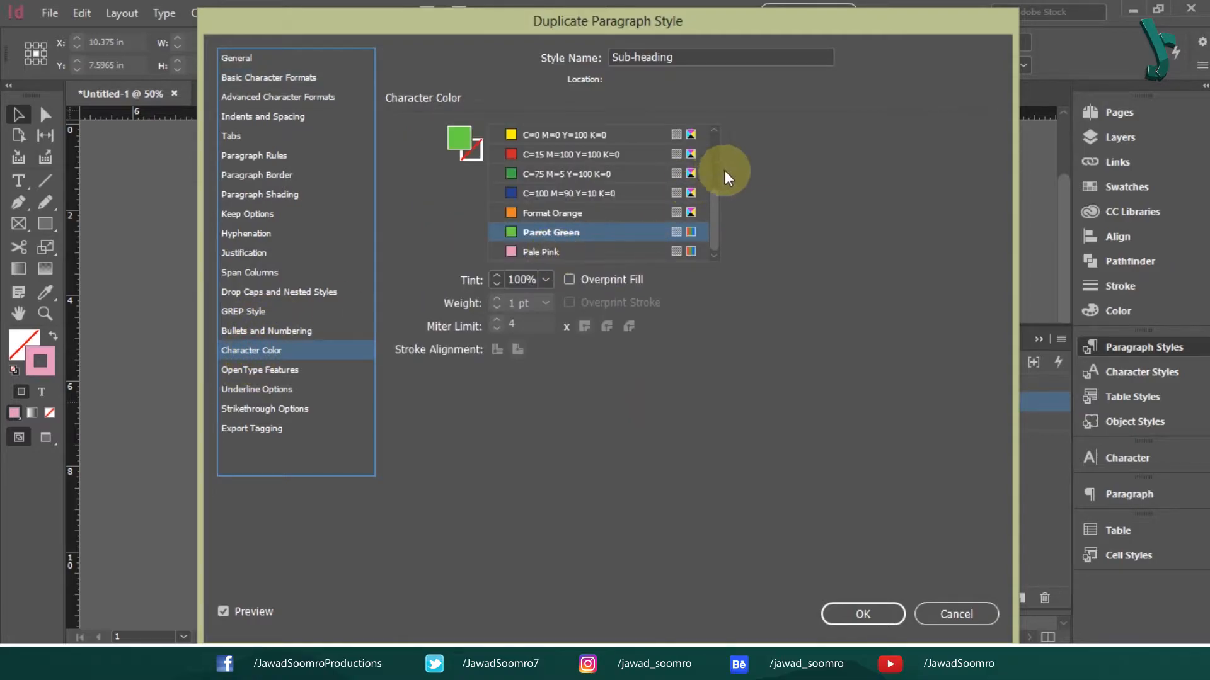
{"action": "left_click_drag", "start_coordinate": [713, 208], "coordinate": [721, 132]}
{"action": "left_click", "coordinate": [570, 193]}
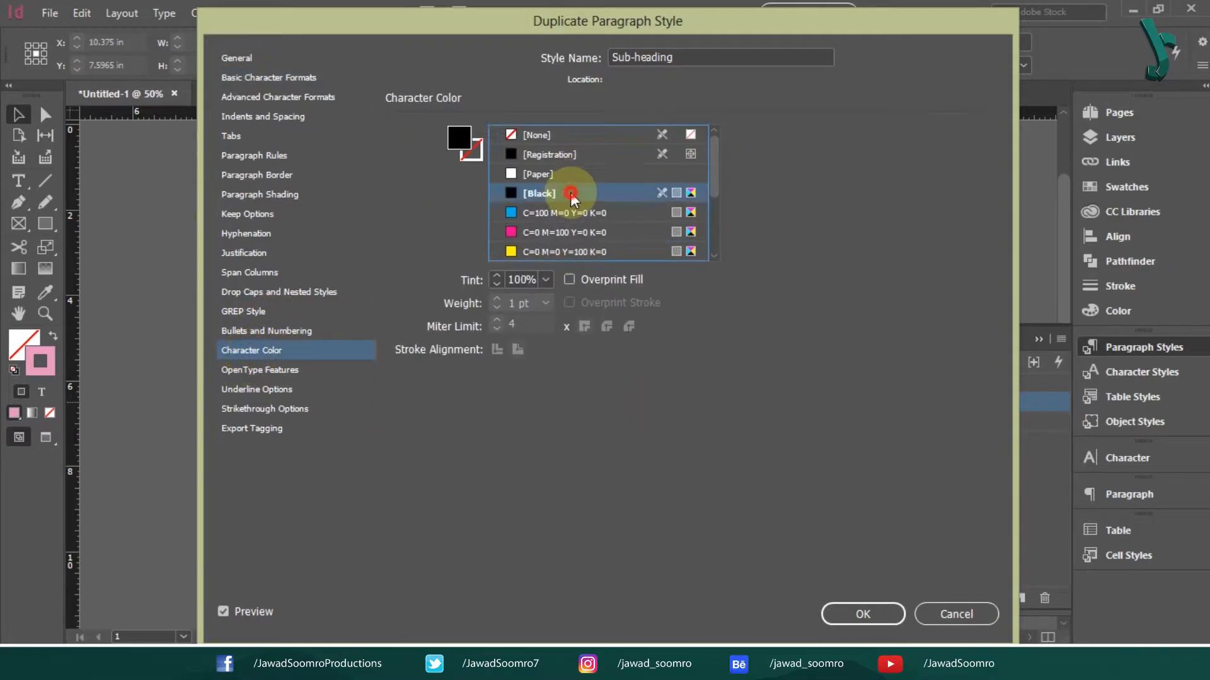
{"action": "left_click", "coordinate": [861, 615]}
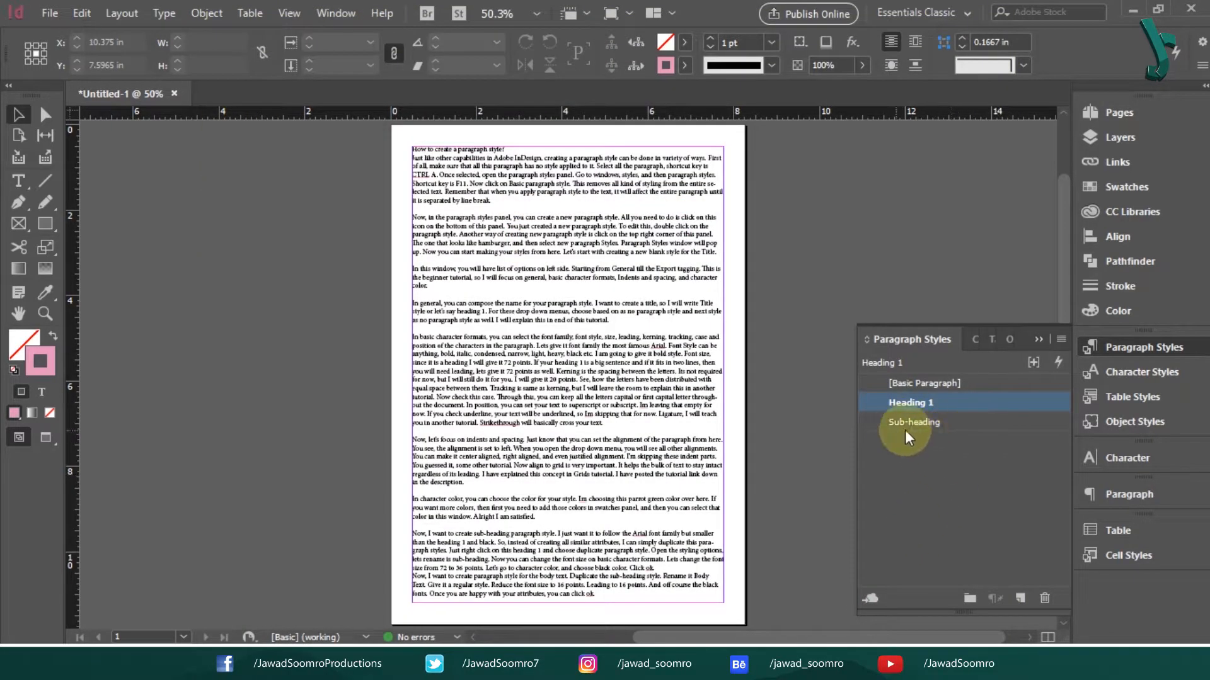
Duplicate the Sub-heading paragraph style and name the copy Body Text
{"action": "right_click", "coordinate": [956, 422]}
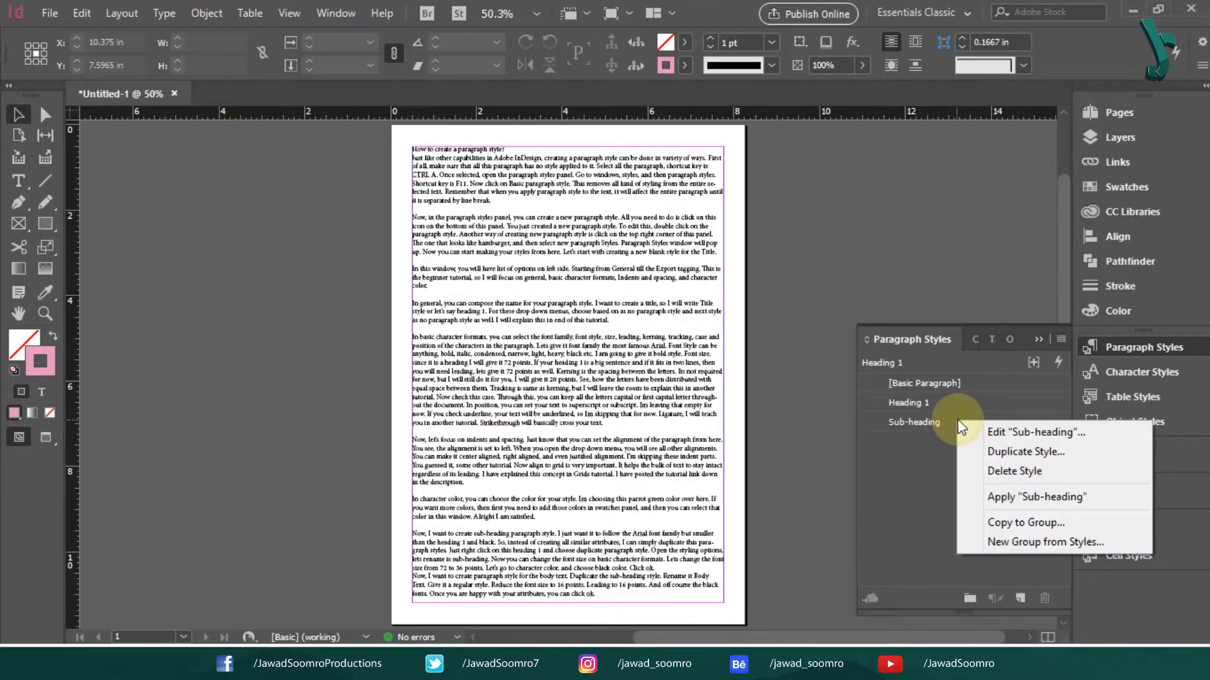
{"action": "left_click", "coordinate": [1011, 452]}
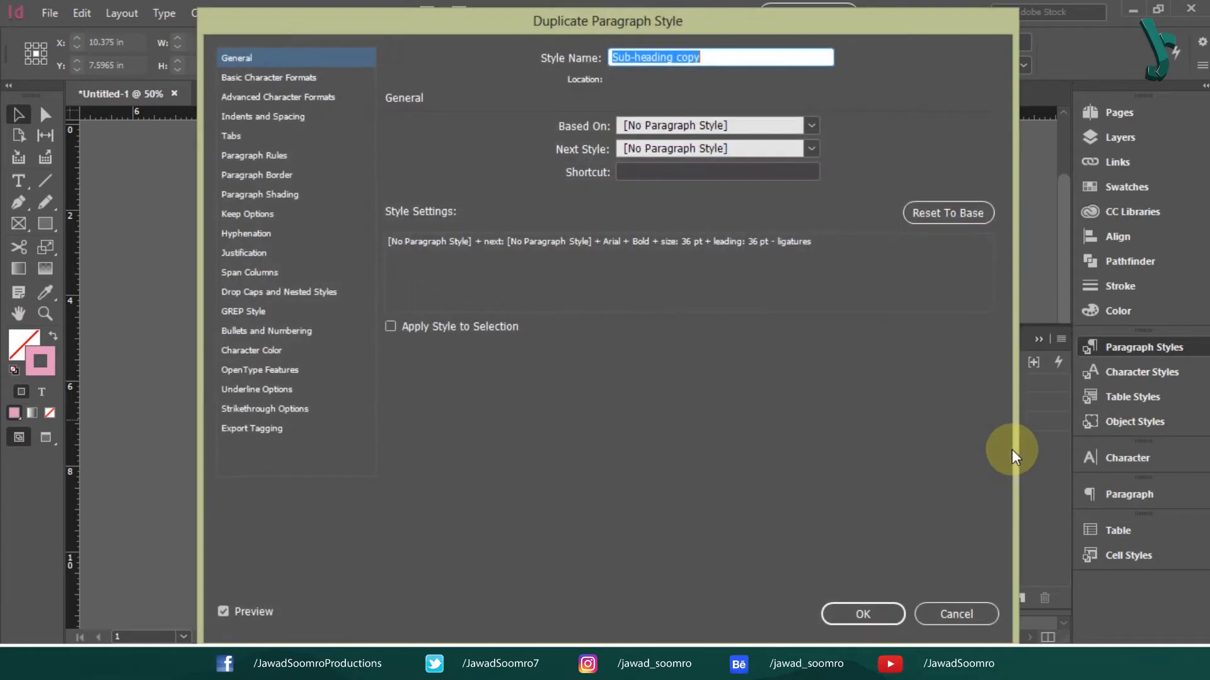
{"action": "type", "text": "Body Text"}
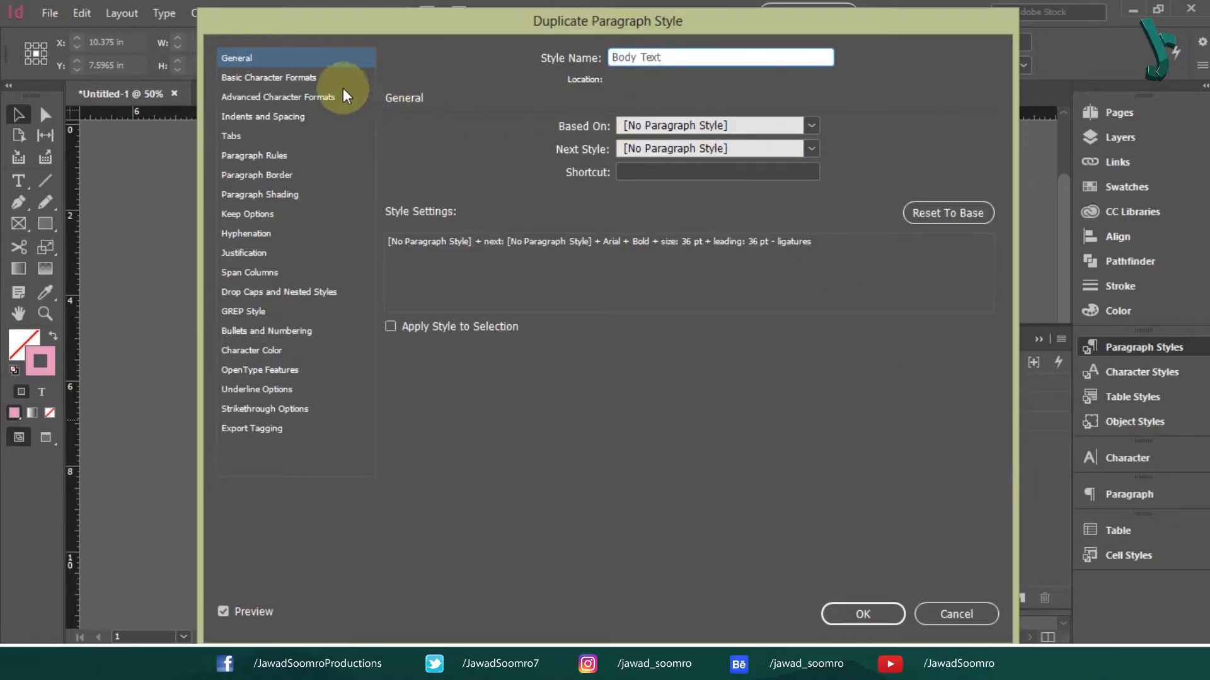
Give the Body Text style the Regular font style, a 16 pt size and 16 pt leading
{"action": "left_click", "coordinate": [312, 78]}
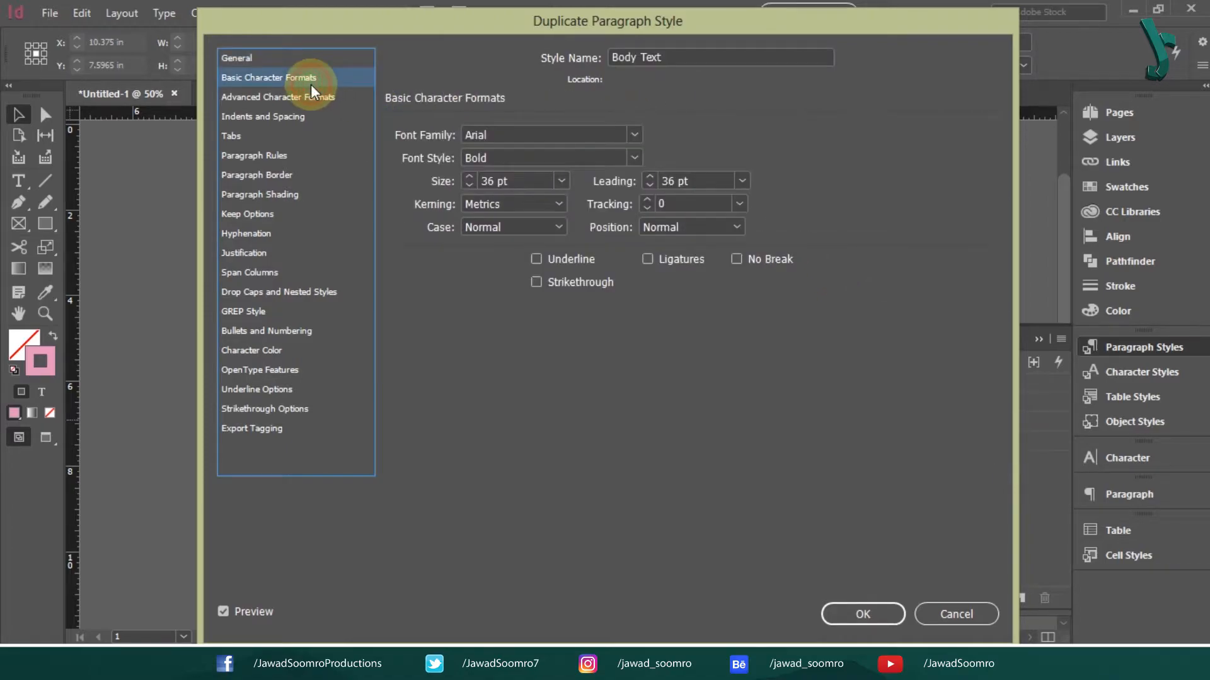
{"action": "left_click", "coordinate": [636, 157]}
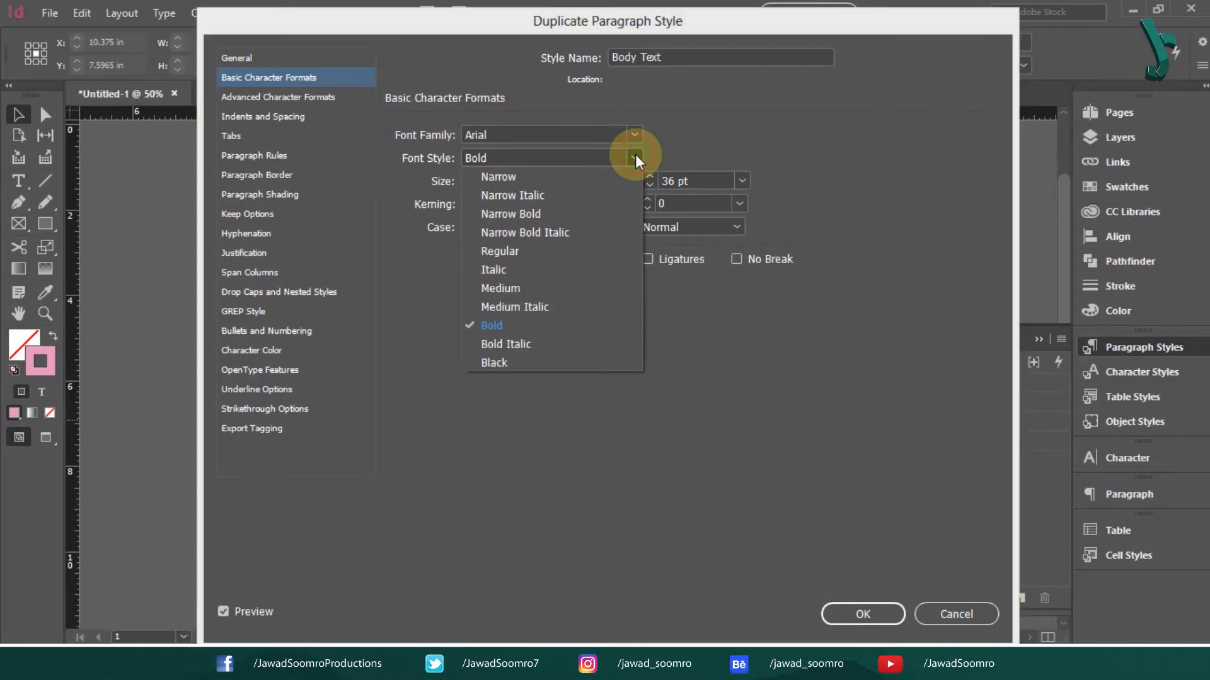
{"action": "left_click", "coordinate": [591, 252]}
{"action": "left_click", "coordinate": [560, 181]}
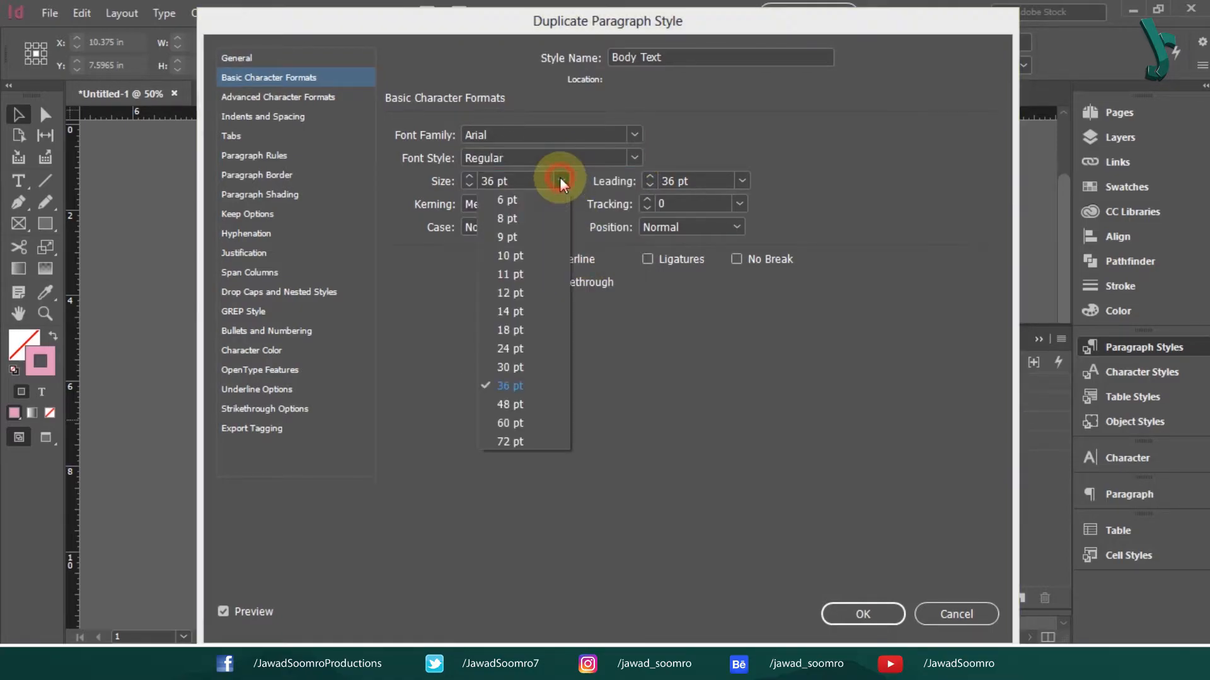
{"action": "left_click", "coordinate": [540, 315]}
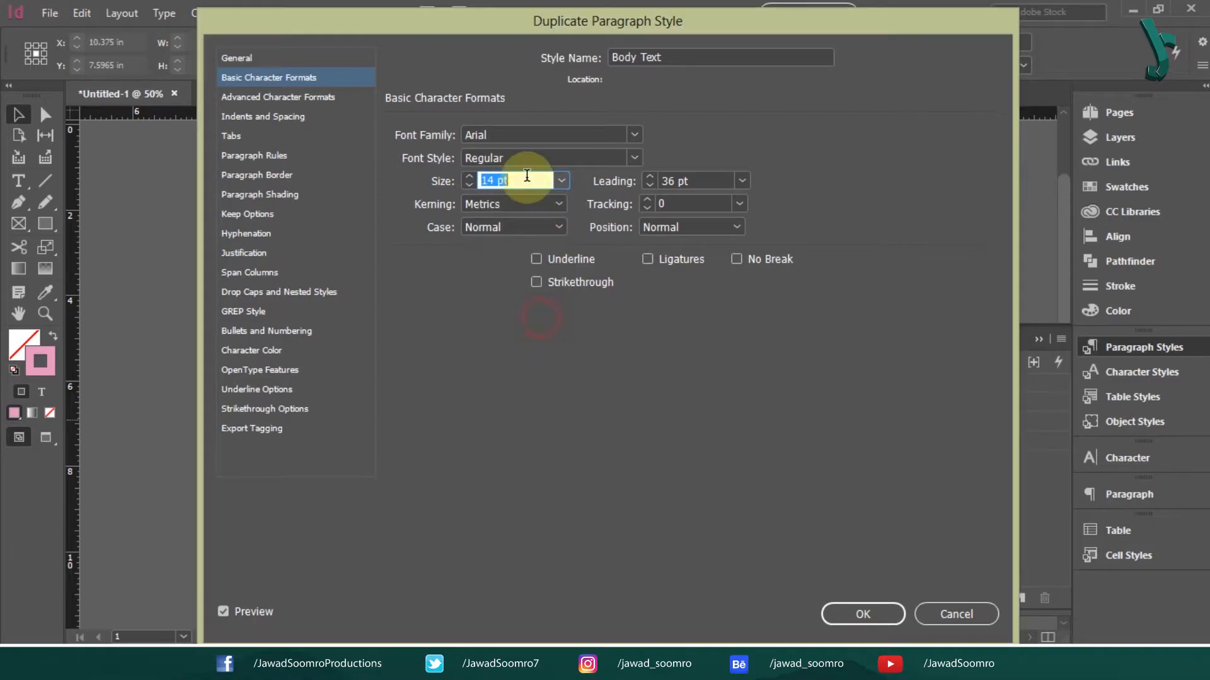
{"action": "left_click", "coordinate": [468, 177]}
{"action": "left_click", "coordinate": [468, 177]}
{"action": "left_click", "coordinate": [738, 180]}
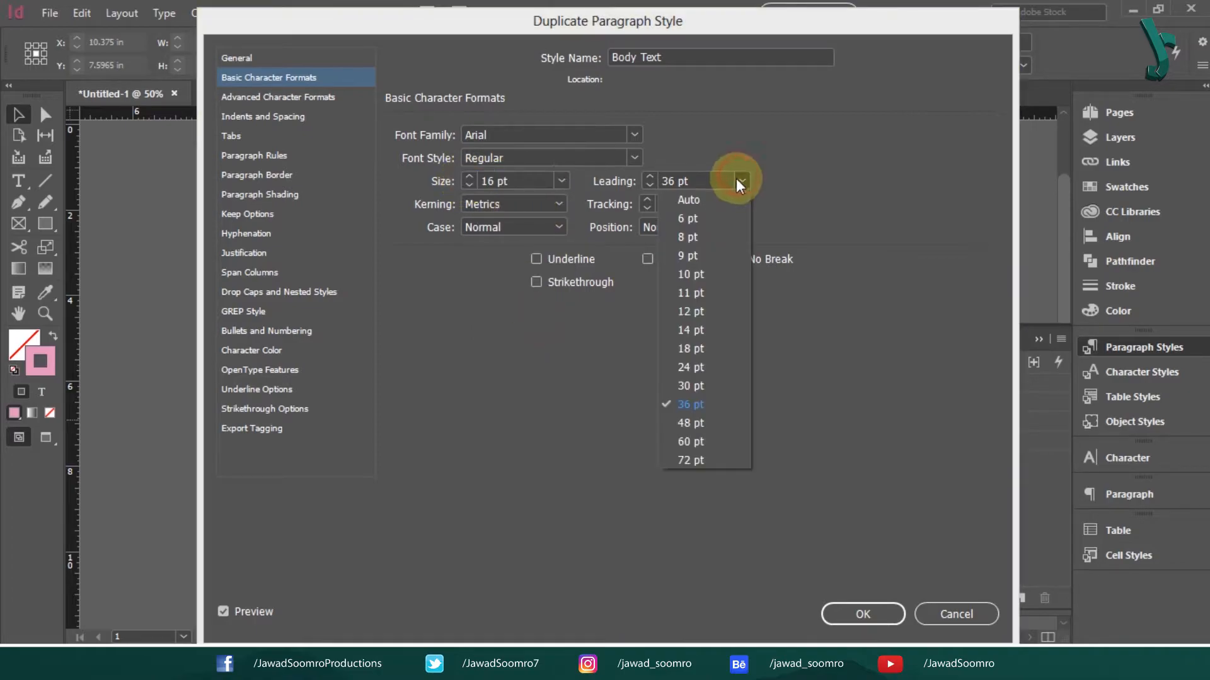
{"action": "left_click", "coordinate": [713, 349]}
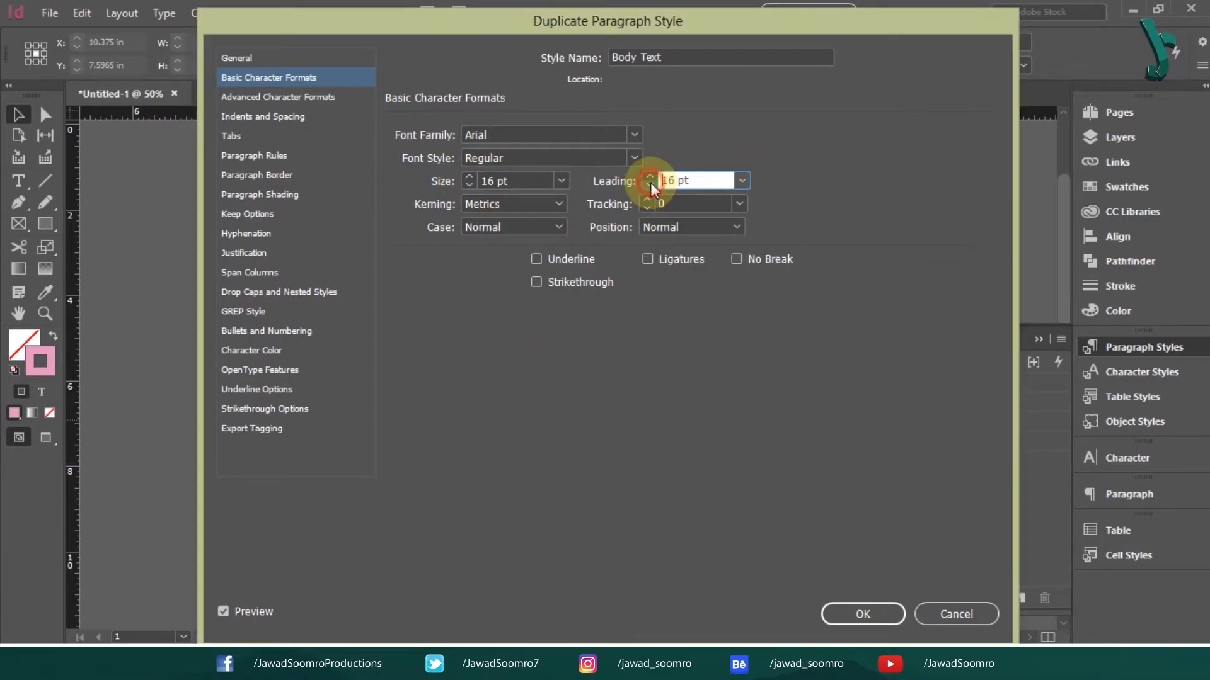
Choose Black as the character color of the Body Text style and save the style
{"action": "left_click", "coordinate": [266, 350]}
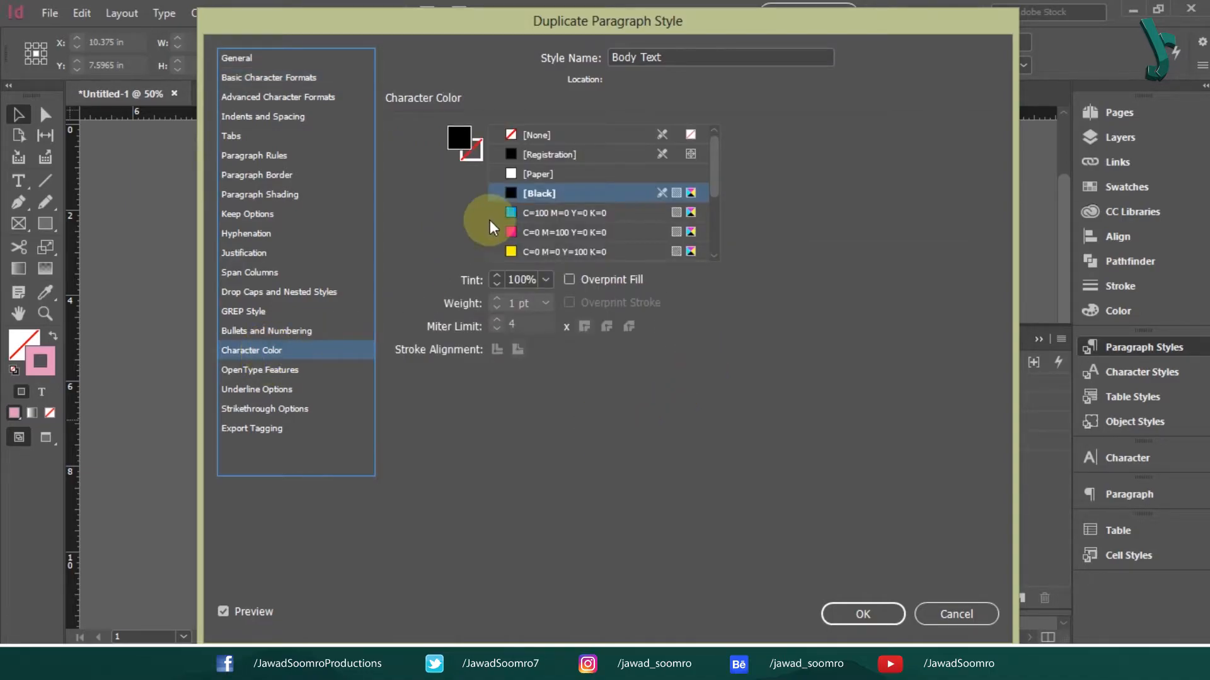
{"action": "left_click", "coordinate": [562, 194]}
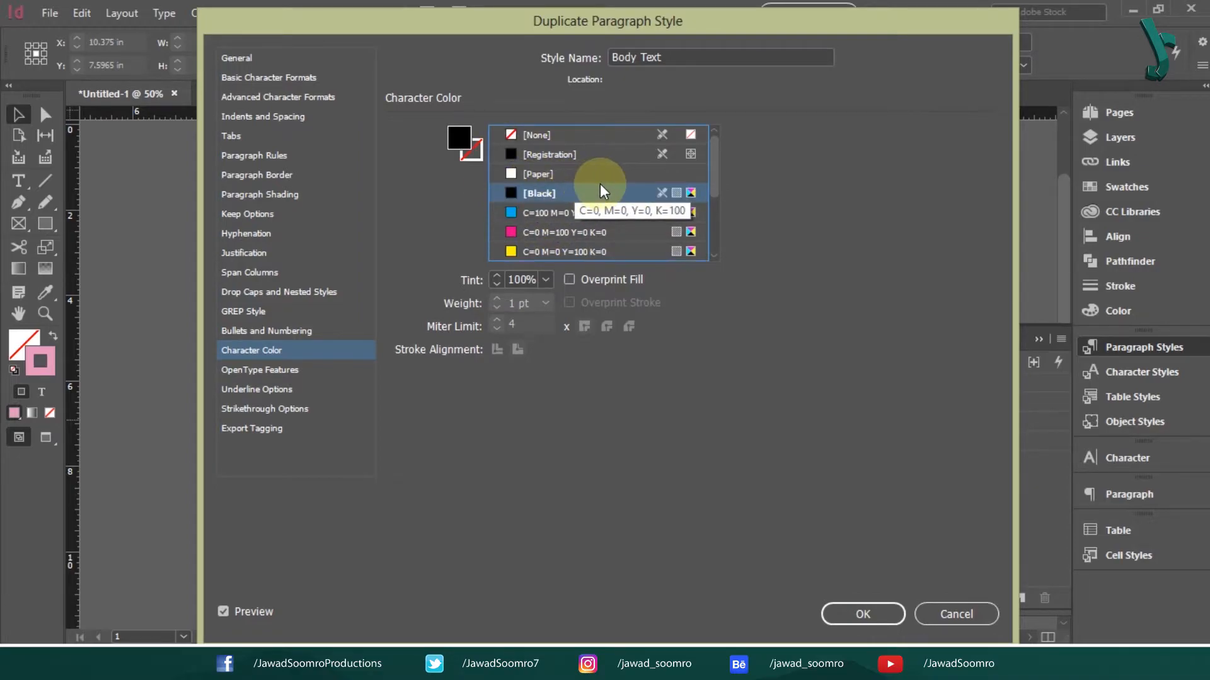
{"action": "left_click", "coordinate": [873, 596]}
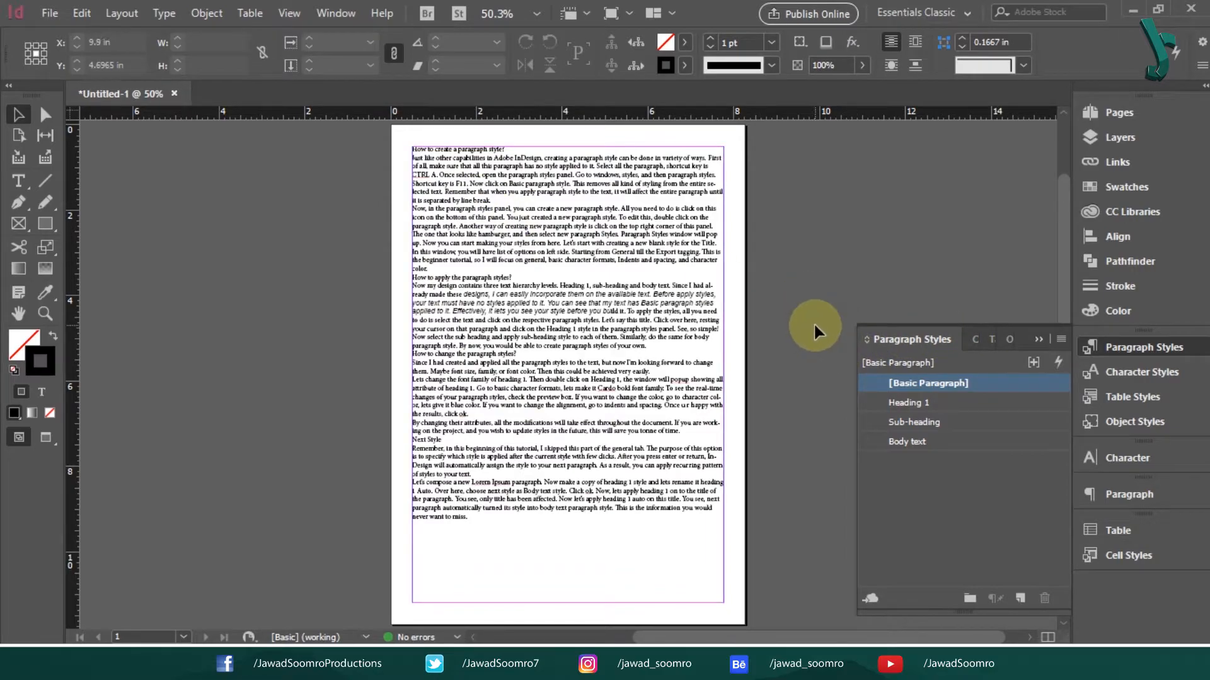
Apply the Basic Paragraph style to the whole text frame and clear its overrides
{"action": "left_click", "coordinate": [438, 190]}
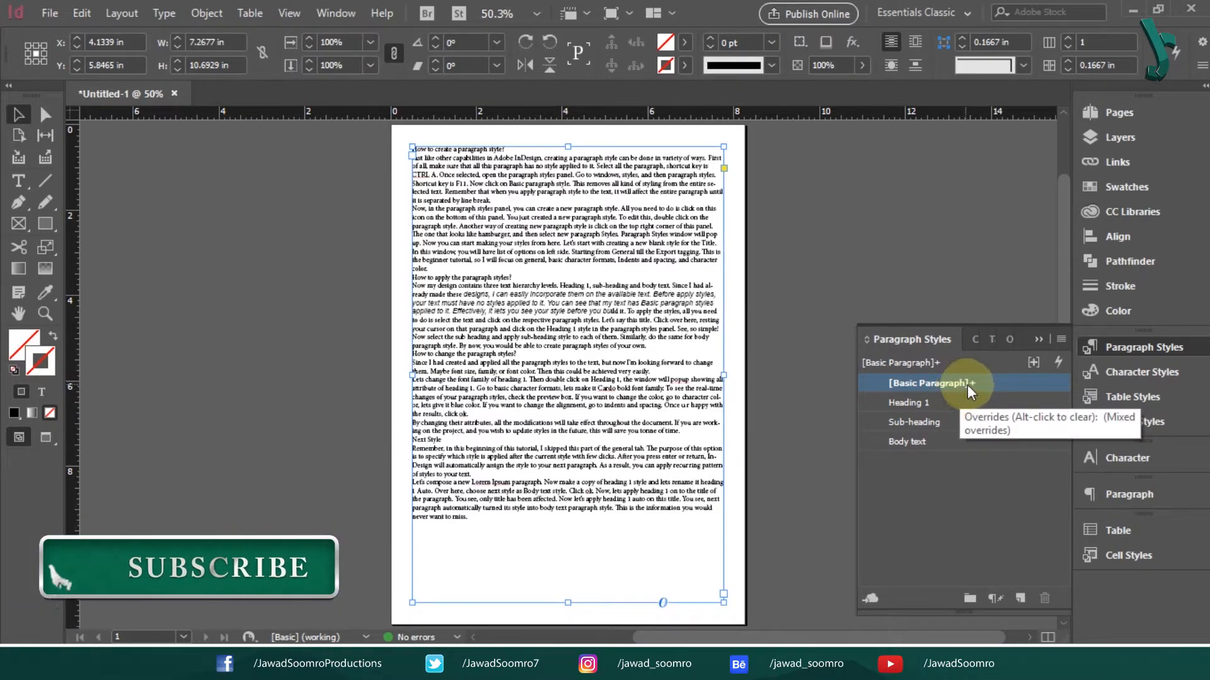
{"action": "right_click", "coordinate": [987, 385]}
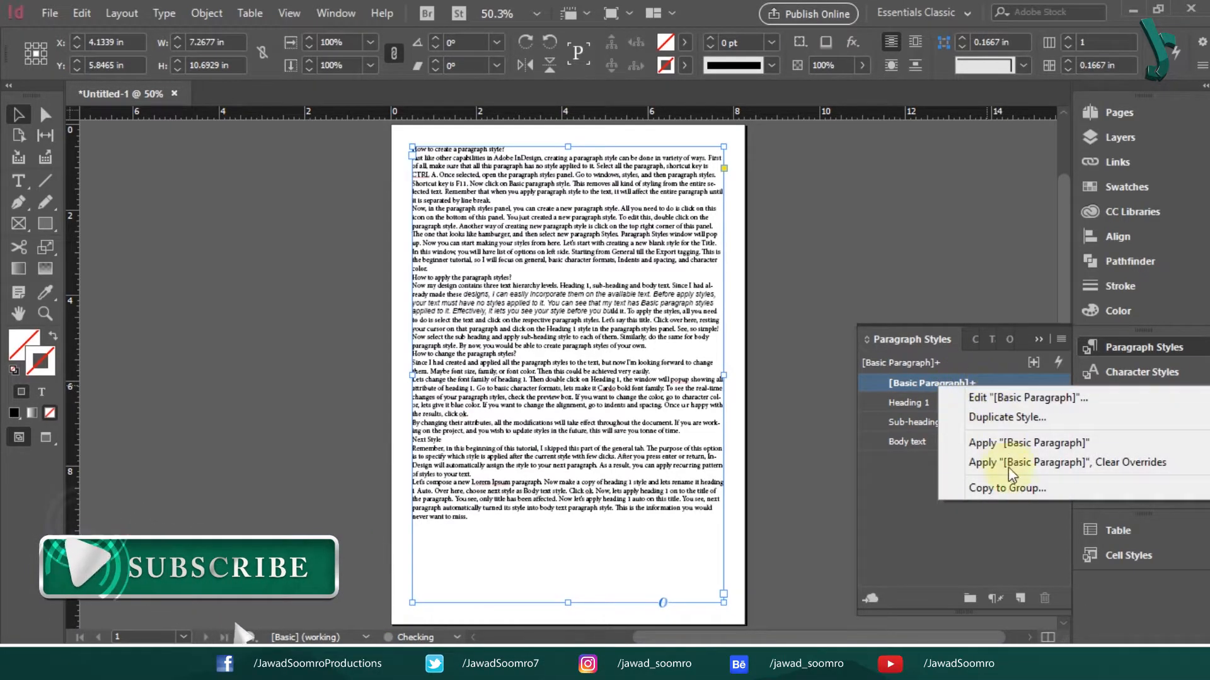
{"action": "left_click", "coordinate": [1030, 469]}
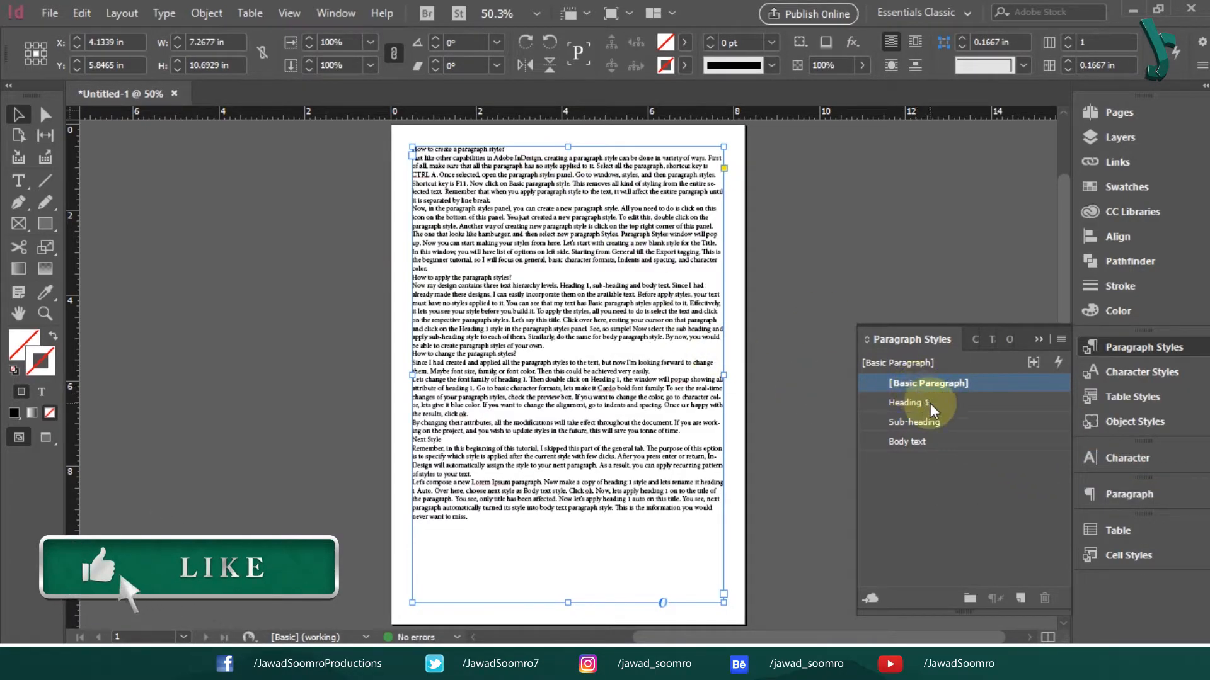
Apply the Heading 1 paragraph style to the title line "How to create a paragraph style?"
{"action": "double_click", "coordinate": [515, 175]}
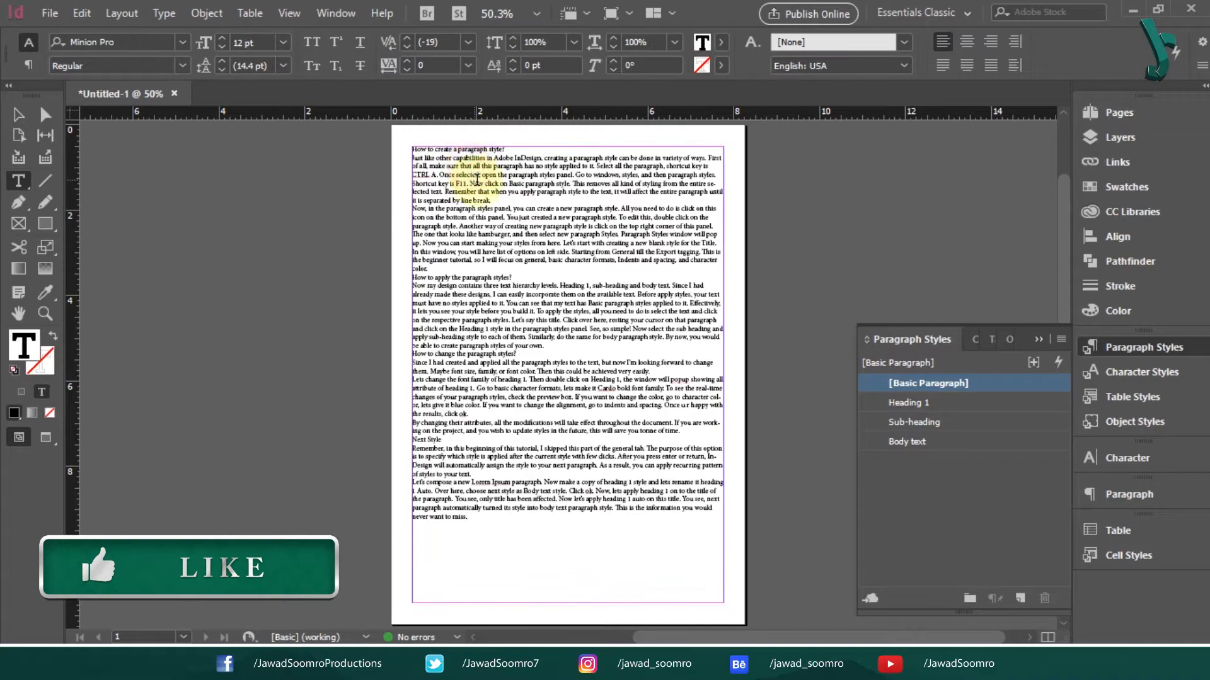
{"action": "left_click", "coordinate": [512, 149]}
{"action": "left_click_drag", "start_coordinate": [512, 150], "coordinate": [374, 149]}
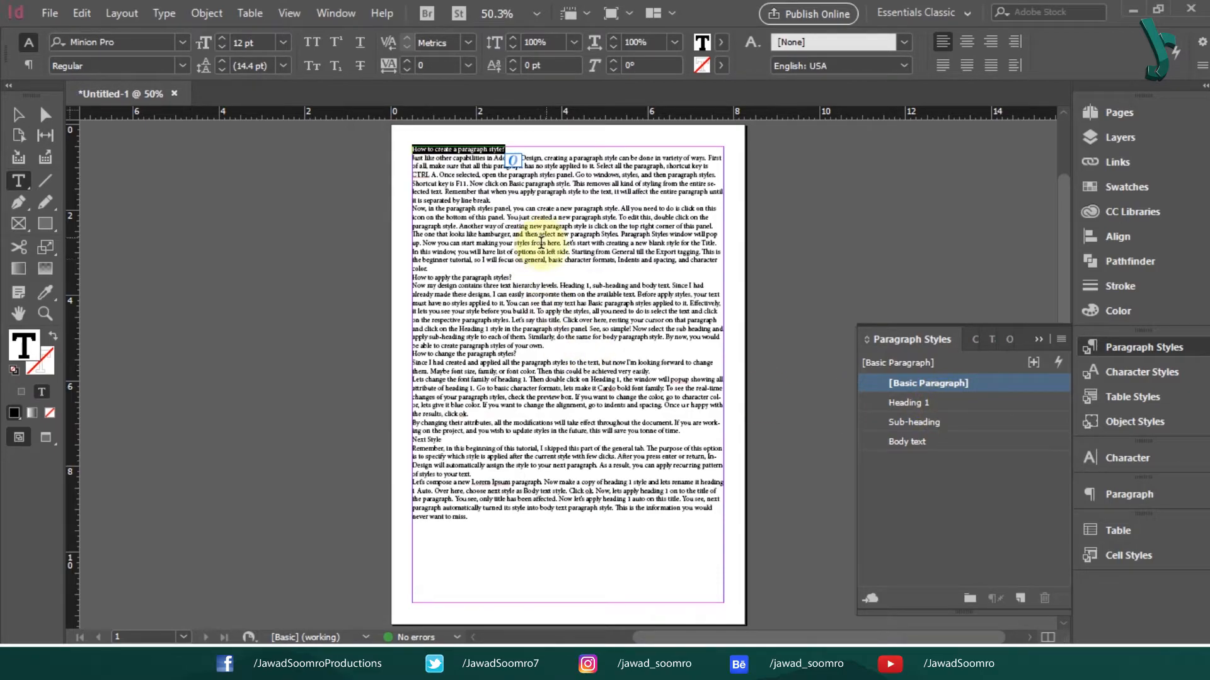
{"action": "left_click", "coordinate": [586, 224]}
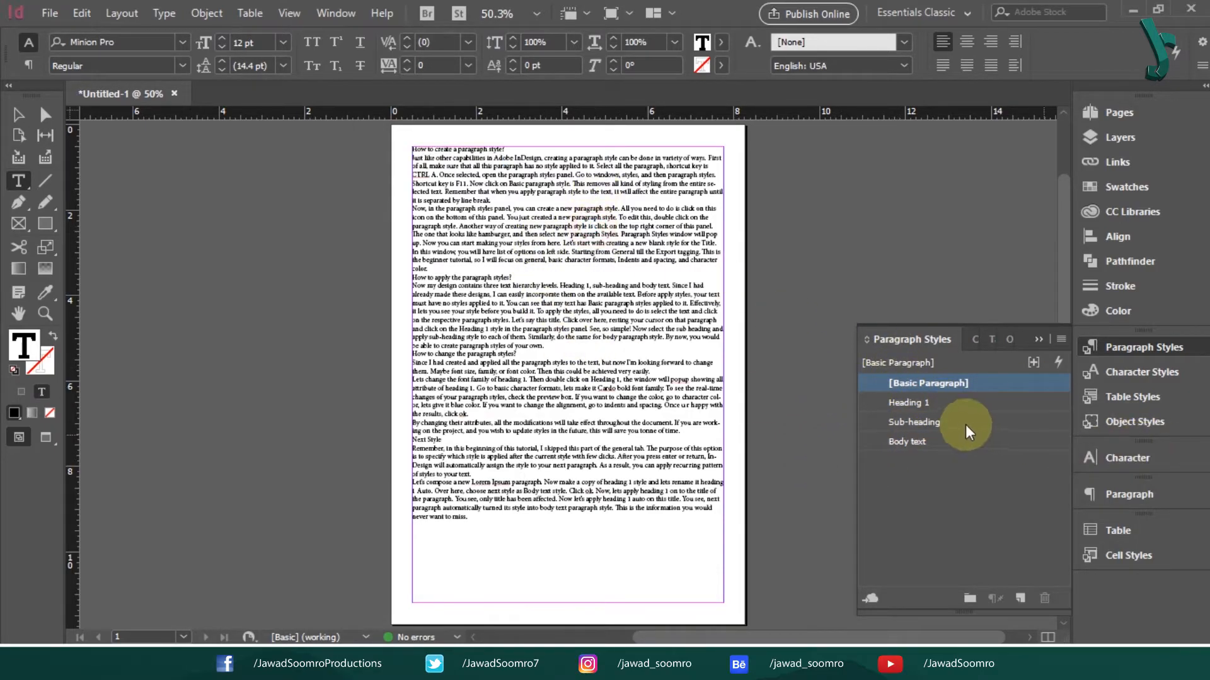
{"action": "left_click_drag", "start_coordinate": [507, 151], "coordinate": [329, 154]}
{"action": "left_click", "coordinate": [540, 149]}
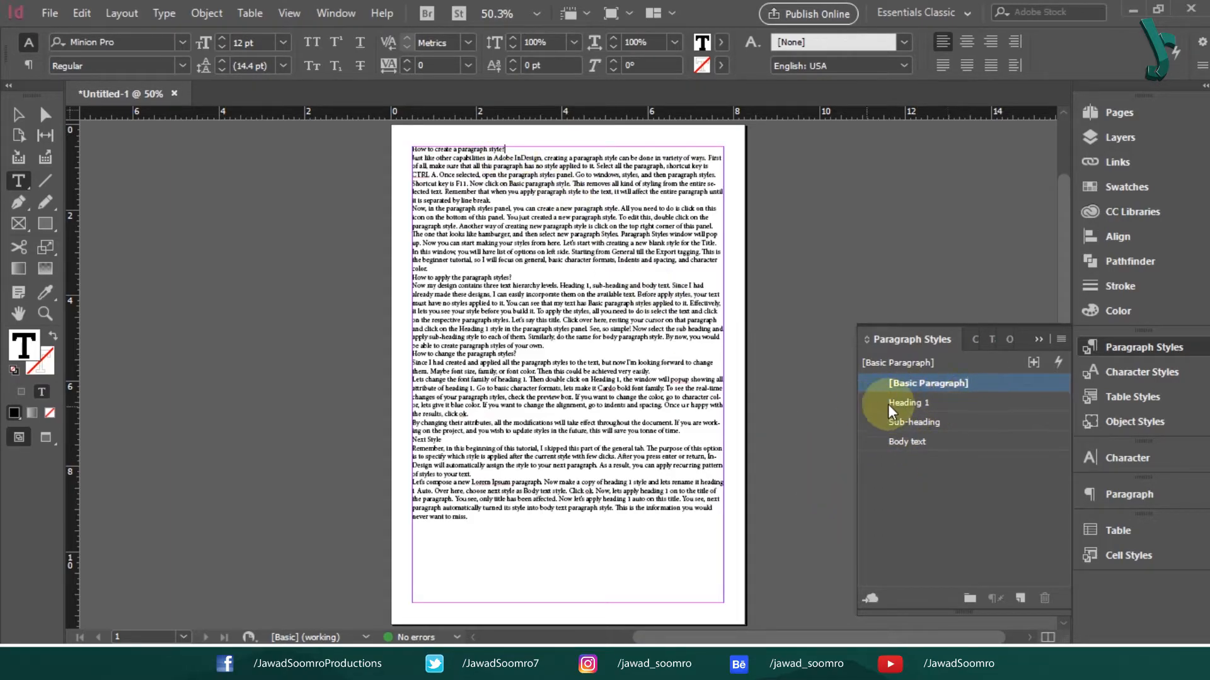
{"action": "left_click", "coordinate": [906, 402]}
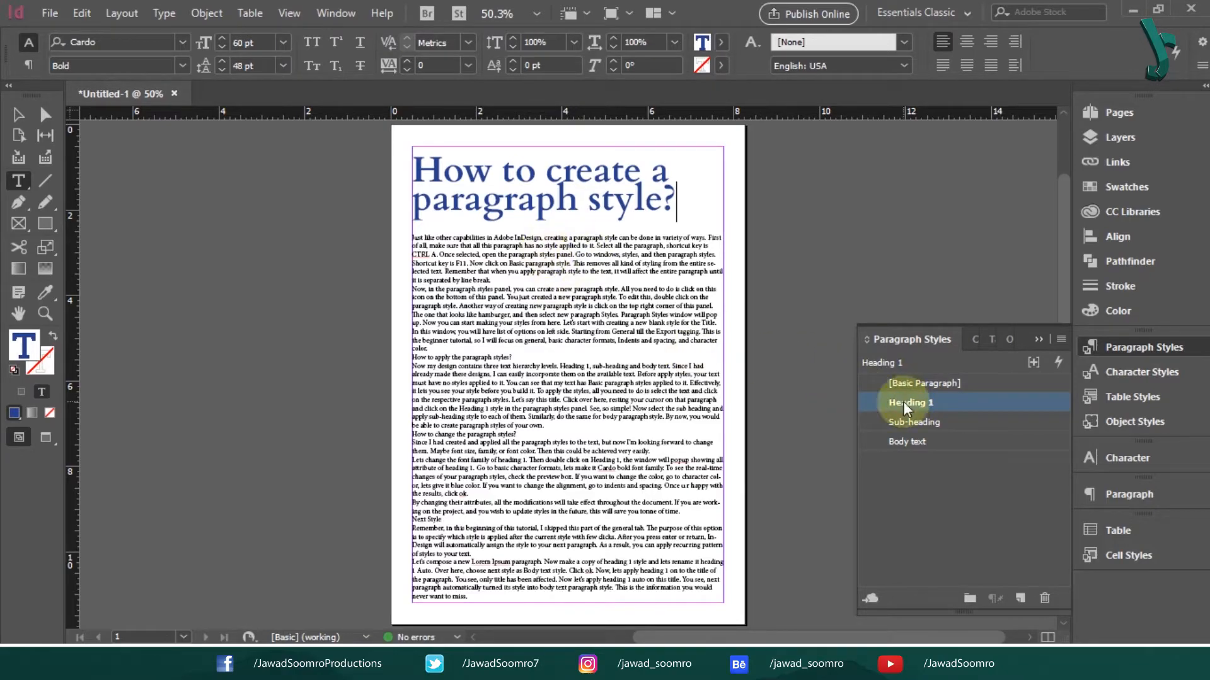
Break the first paragraph after "variety of ways." and apply the Sub-heading style to its opening sentence
{"action": "left_click", "coordinate": [710, 240]}
{"action": "key", "text": "Return"}
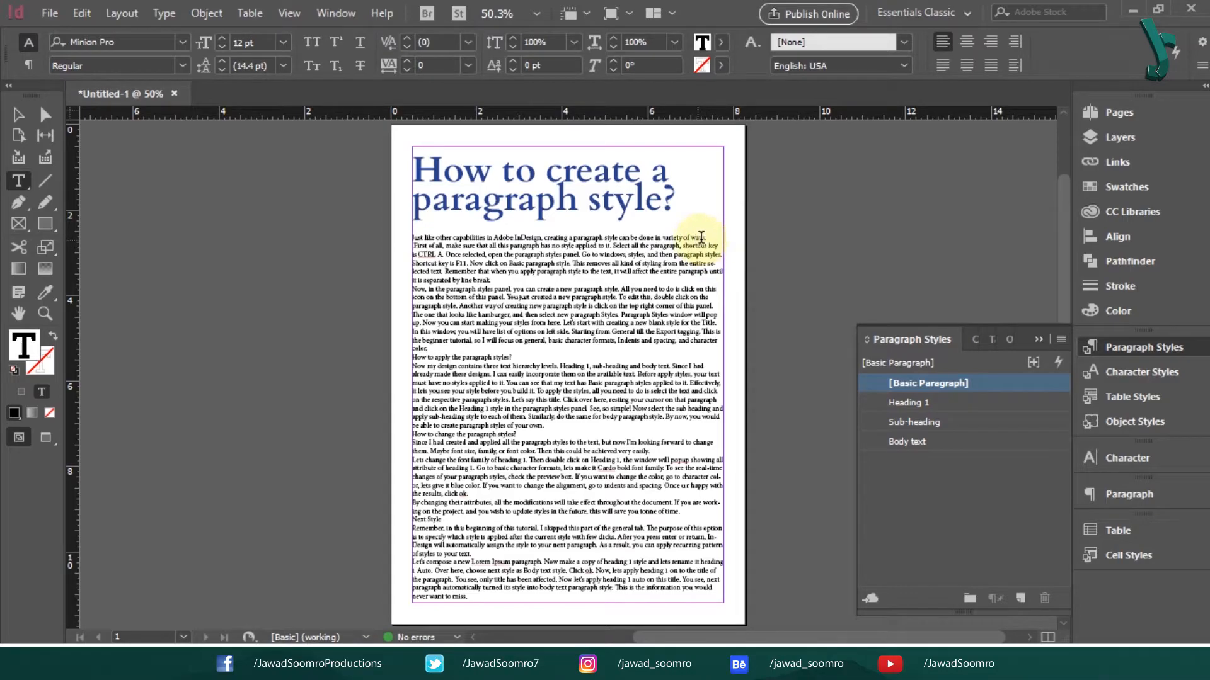
{"action": "left_click", "coordinate": [925, 421]}
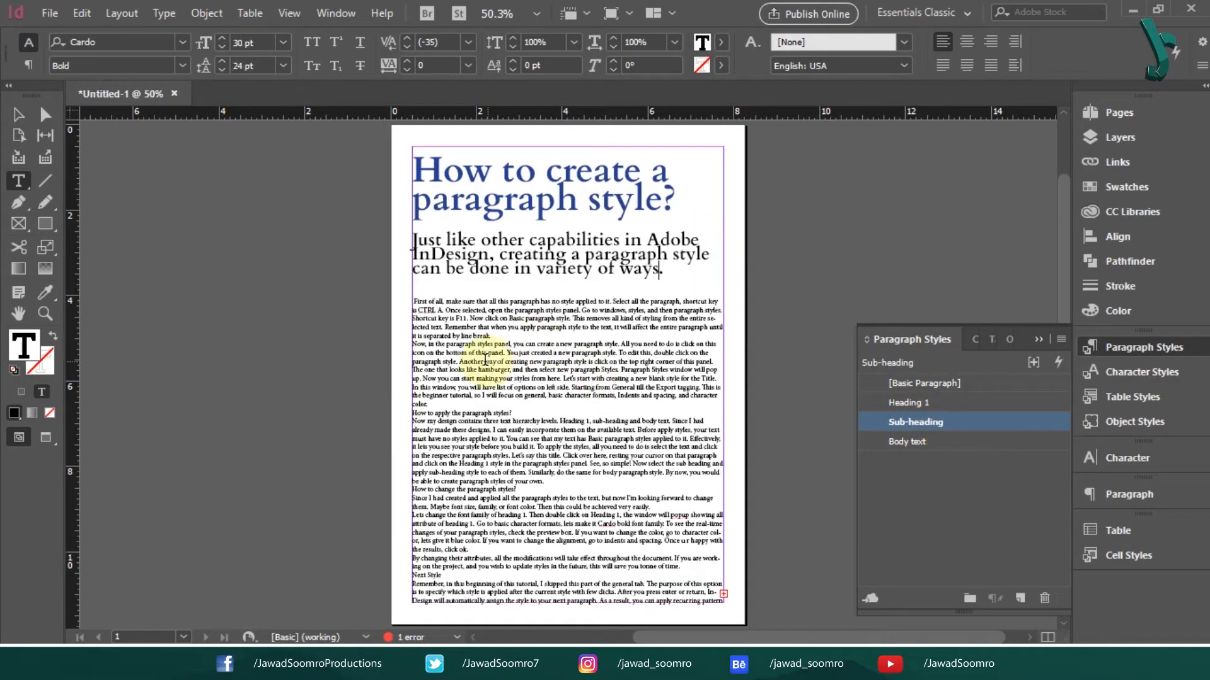
Apply the Body text style to the three paragraphs below the subheading and Heading 1 to the "How to apply the paragraph styles?" line
{"action": "left_click", "coordinate": [503, 361]}
{"action": "left_click", "coordinate": [924, 441]}
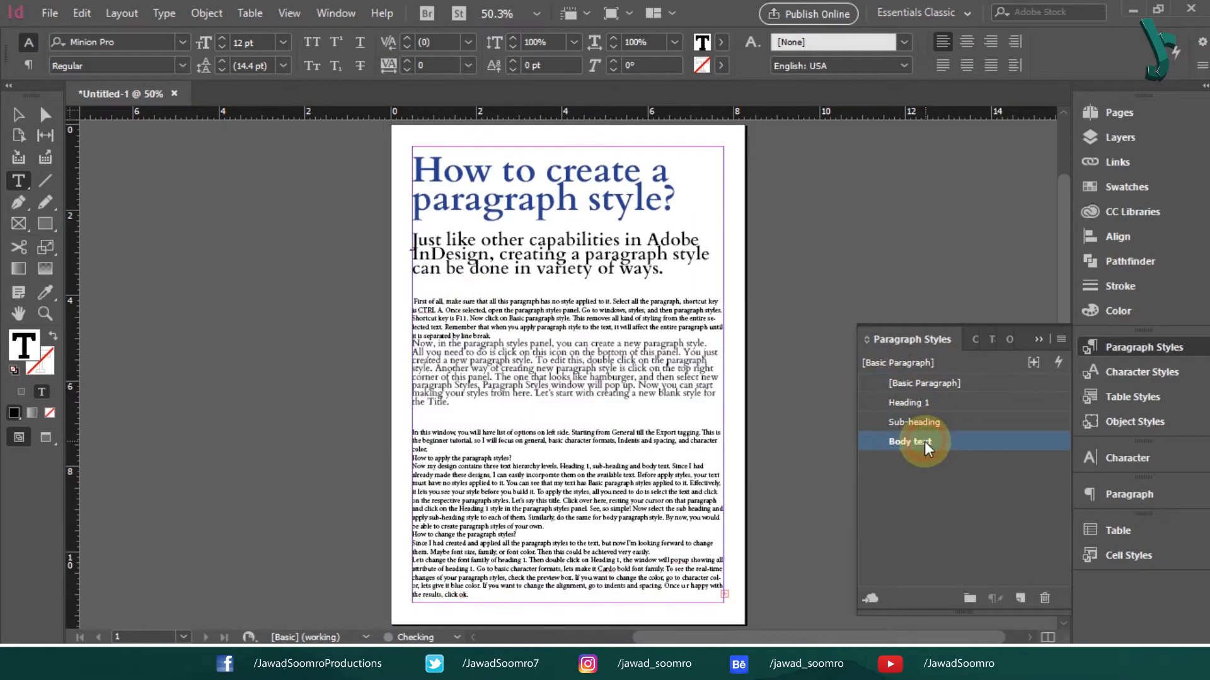
{"action": "left_click", "coordinate": [564, 323]}
{"action": "left_click", "coordinate": [925, 441]}
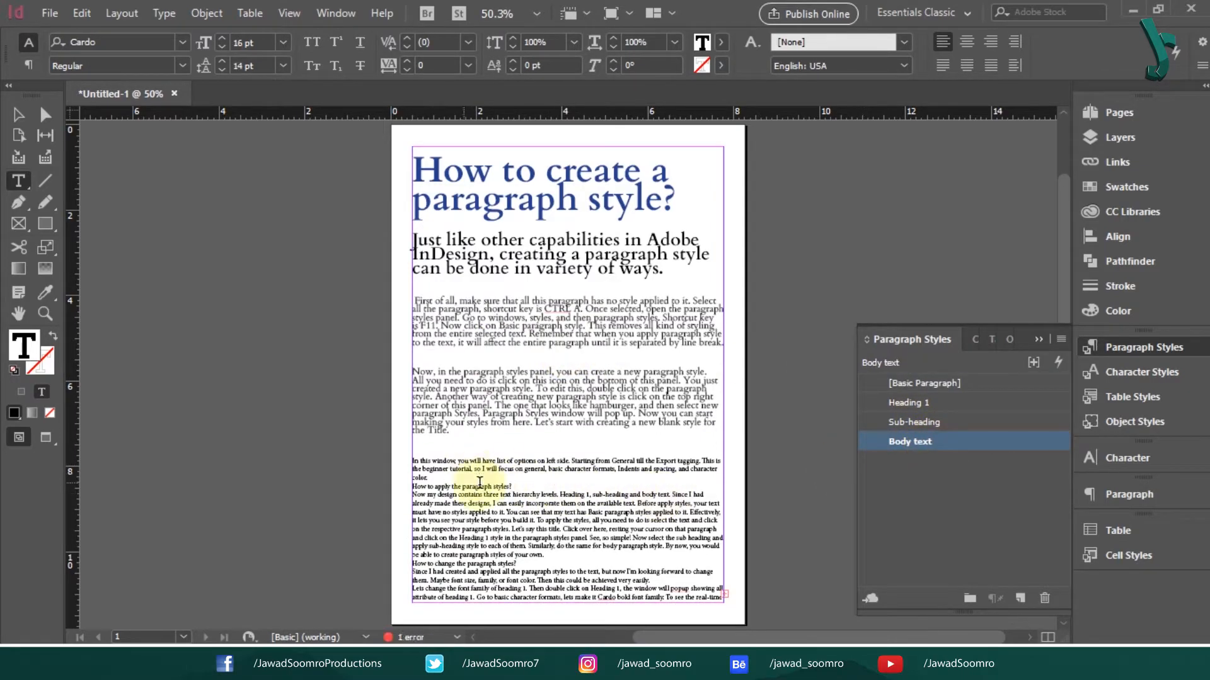
{"action": "left_click", "coordinate": [474, 466]}
{"action": "left_click", "coordinate": [907, 441]}
{"action": "left_click", "coordinate": [491, 508]}
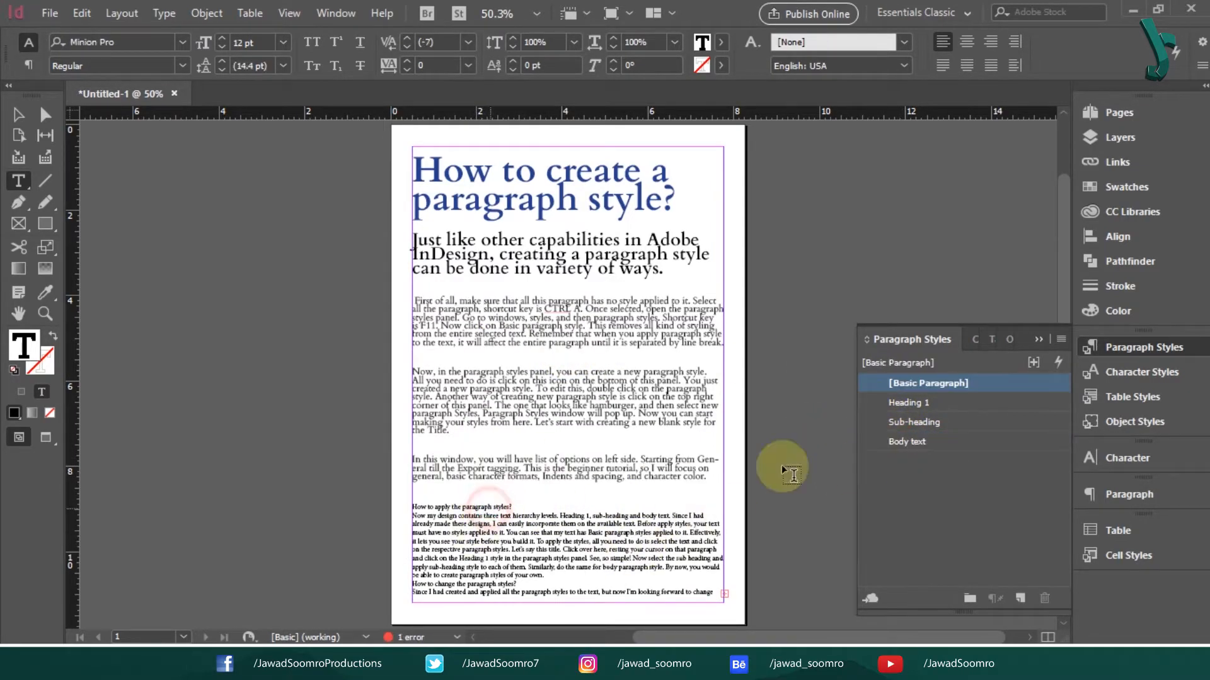
{"action": "left_click", "coordinate": [909, 402]}
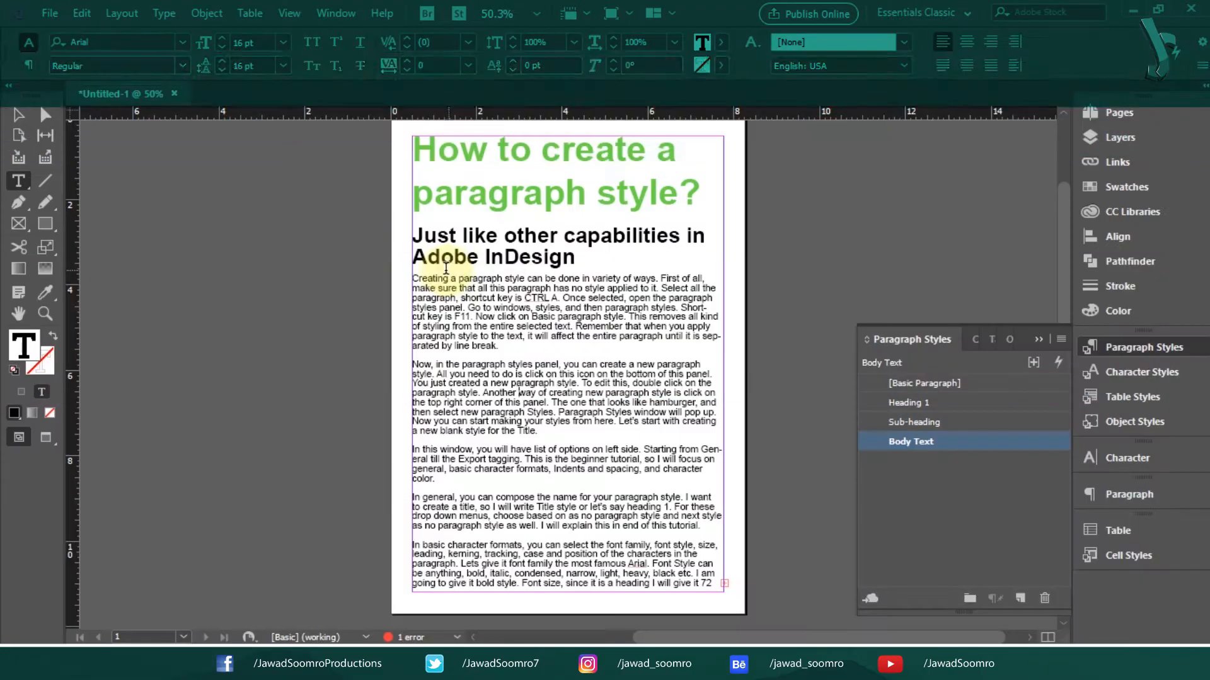
Apply the Body Text style to the blank line between the subheading and the first body paragraph
{"action": "left_click", "coordinate": [417, 269]}
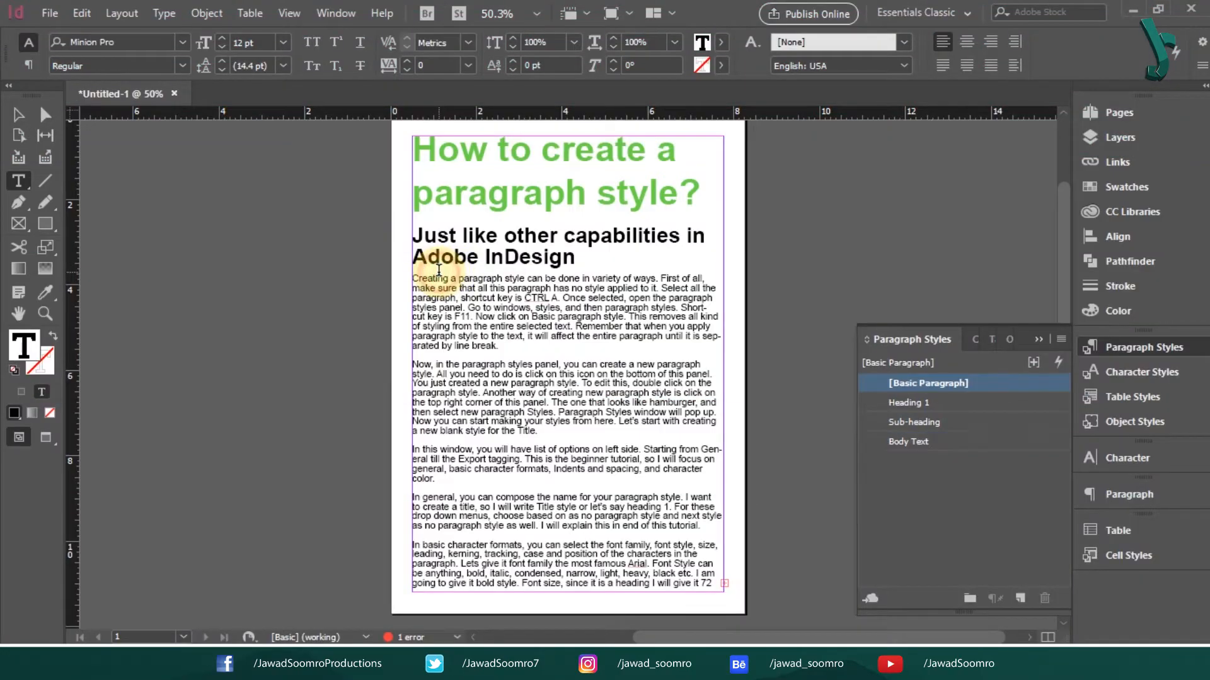
{"action": "left_click", "coordinate": [875, 440]}
{"action": "left_click", "coordinate": [459, 289]}
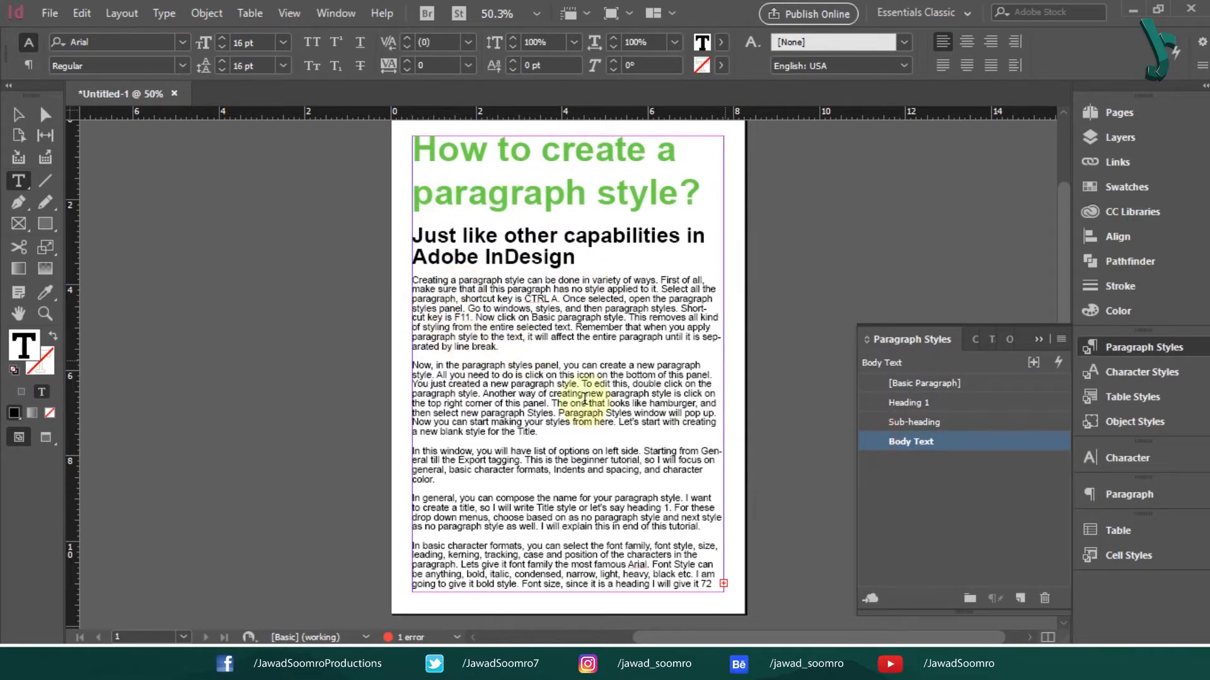
With nothing selected, edit the Heading 1 style and set its font family to Cardo with the Bold style
{"action": "left_click", "coordinate": [19, 114]}
{"action": "left_click", "coordinate": [226, 227]}
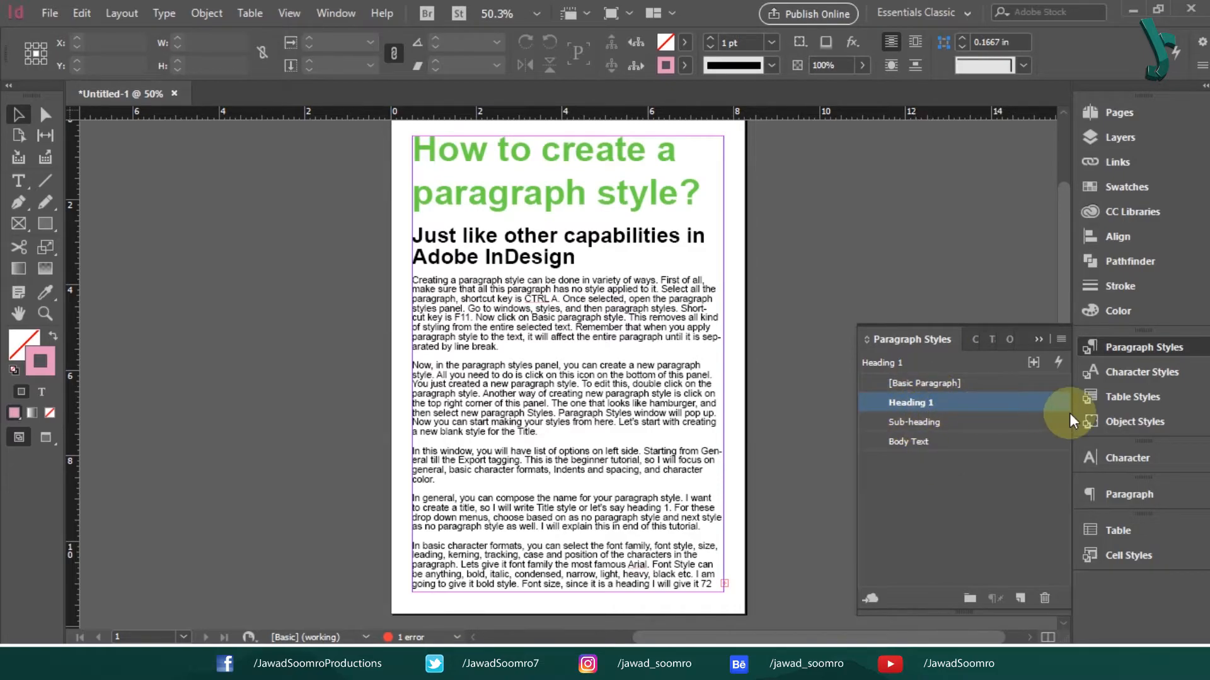
{"action": "double_click", "coordinate": [926, 402]}
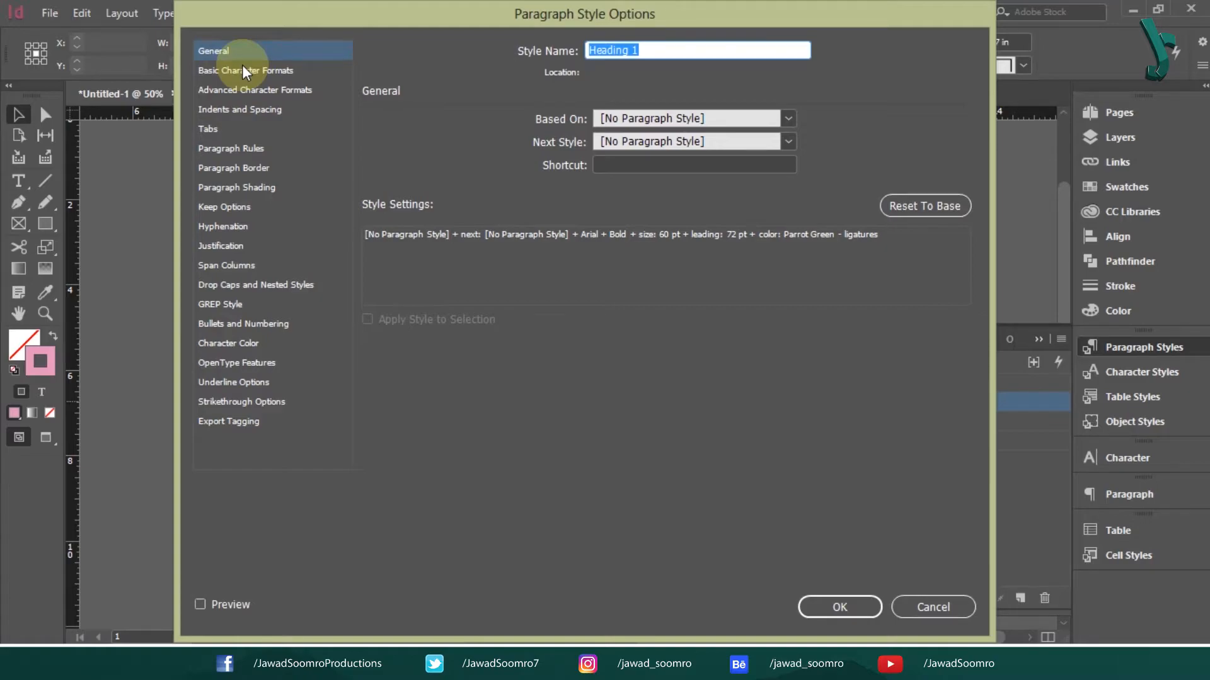
{"action": "left_click", "coordinate": [243, 66]}
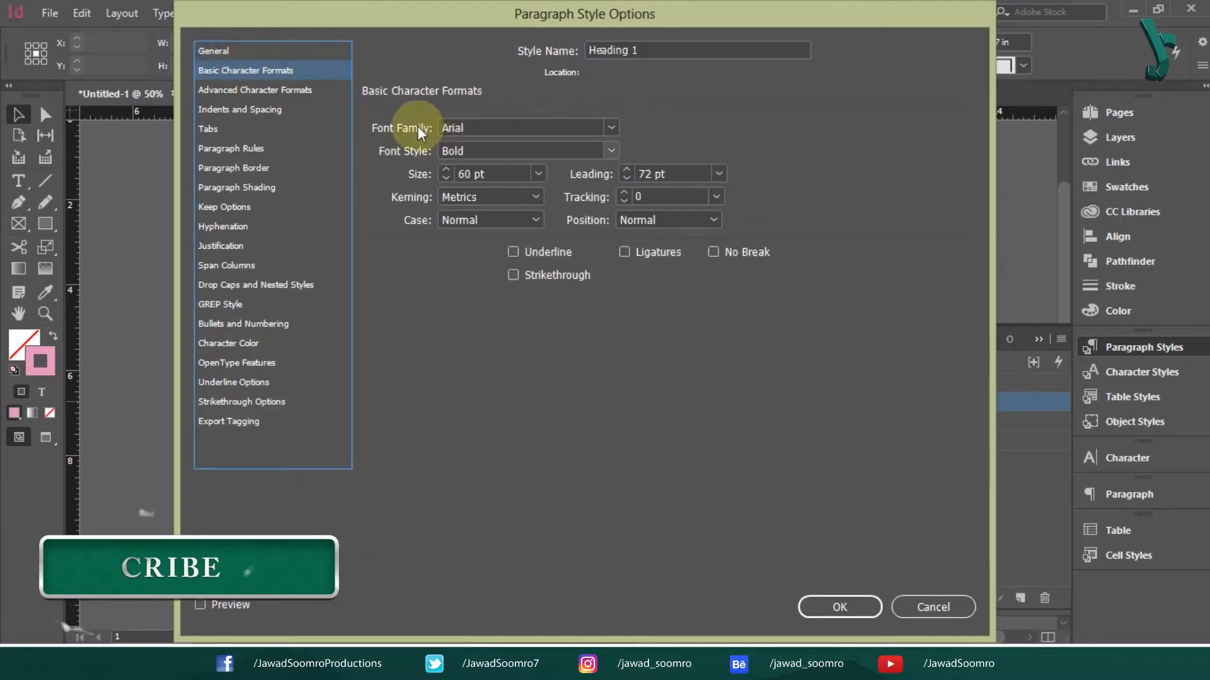
{"action": "left_click", "coordinate": [453, 127]}
{"action": "type", "text": "Cardo"}
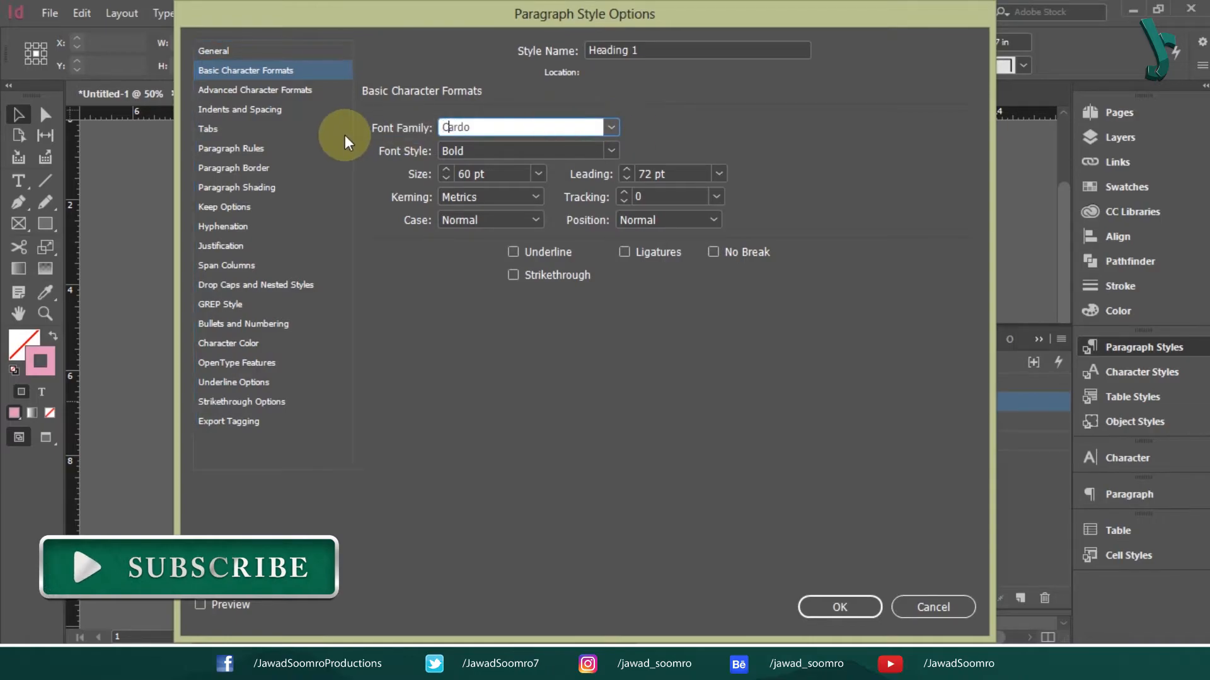
{"action": "key", "text": "Tab"}
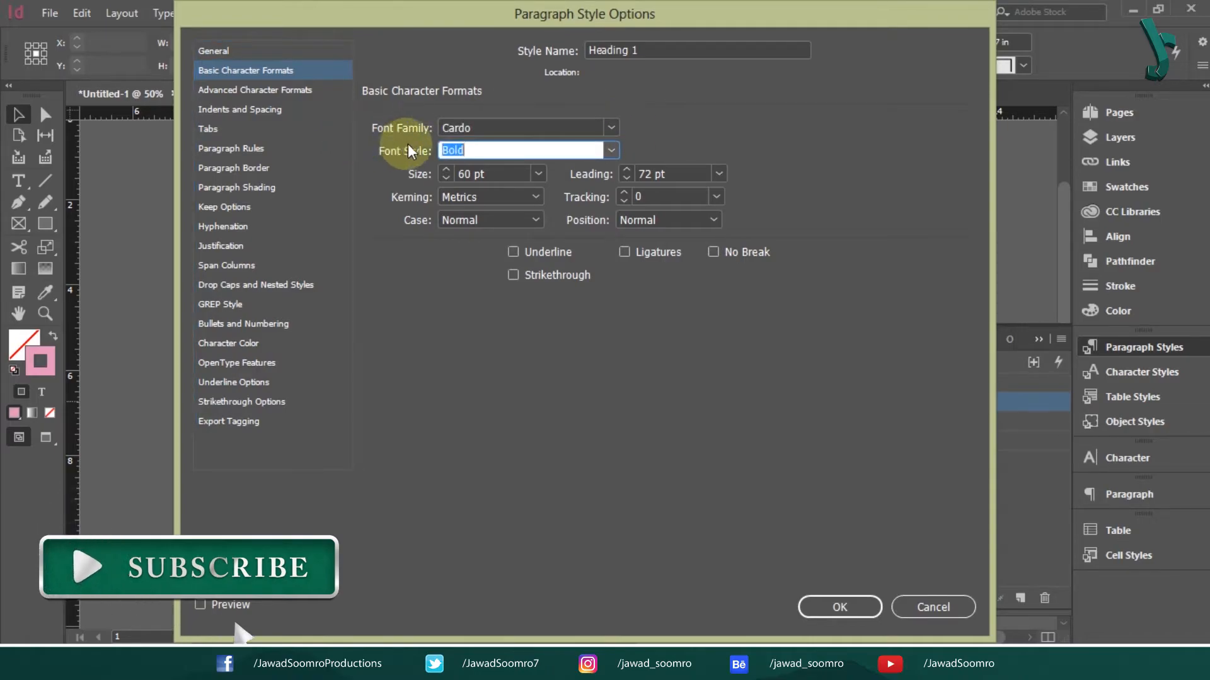
{"action": "left_click", "coordinate": [608, 151]}
{"action": "left_click", "coordinate": [252, 71]}
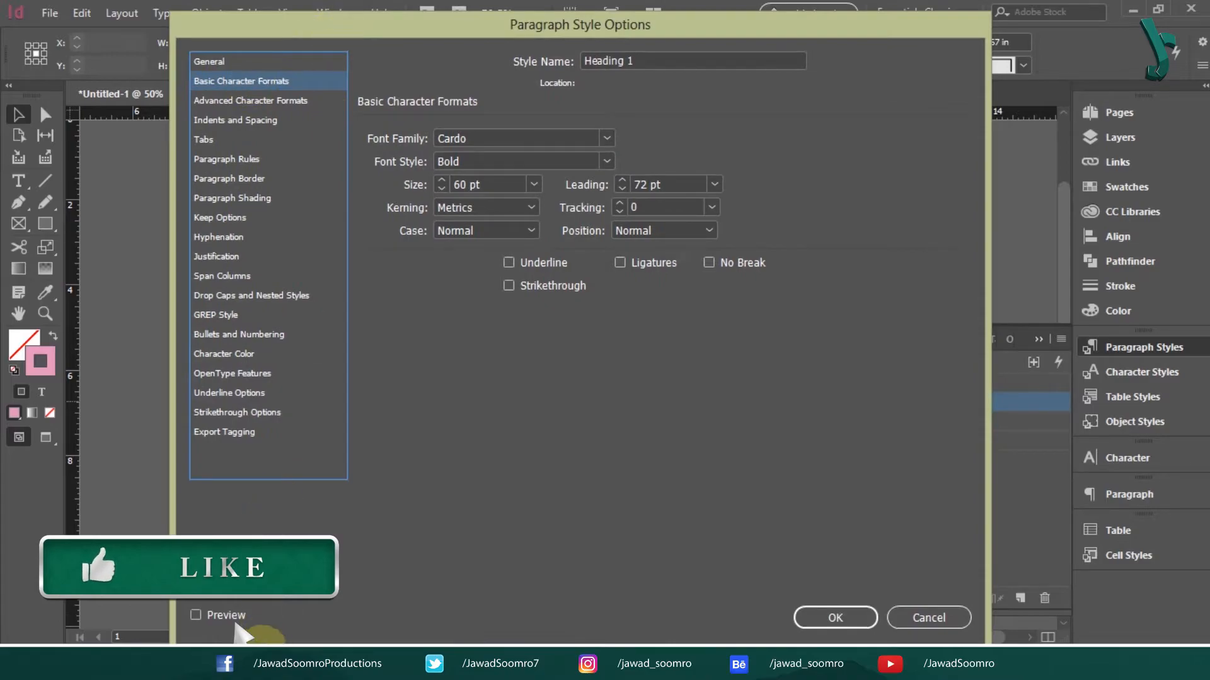
Turn on Preview for the Heading 1 style changes and move the options dialog aside to uncover the title
{"action": "left_click_drag", "start_coordinate": [403, 26], "coordinate": [883, 30]}
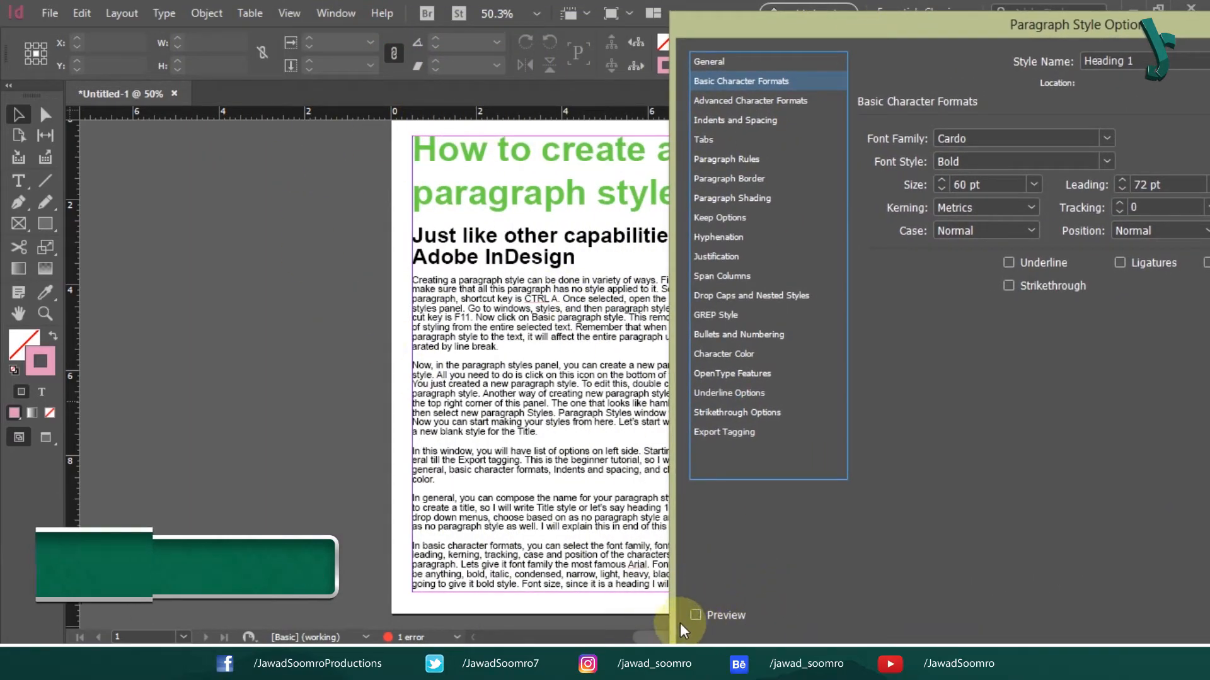
{"action": "left_click", "coordinate": [697, 615]}
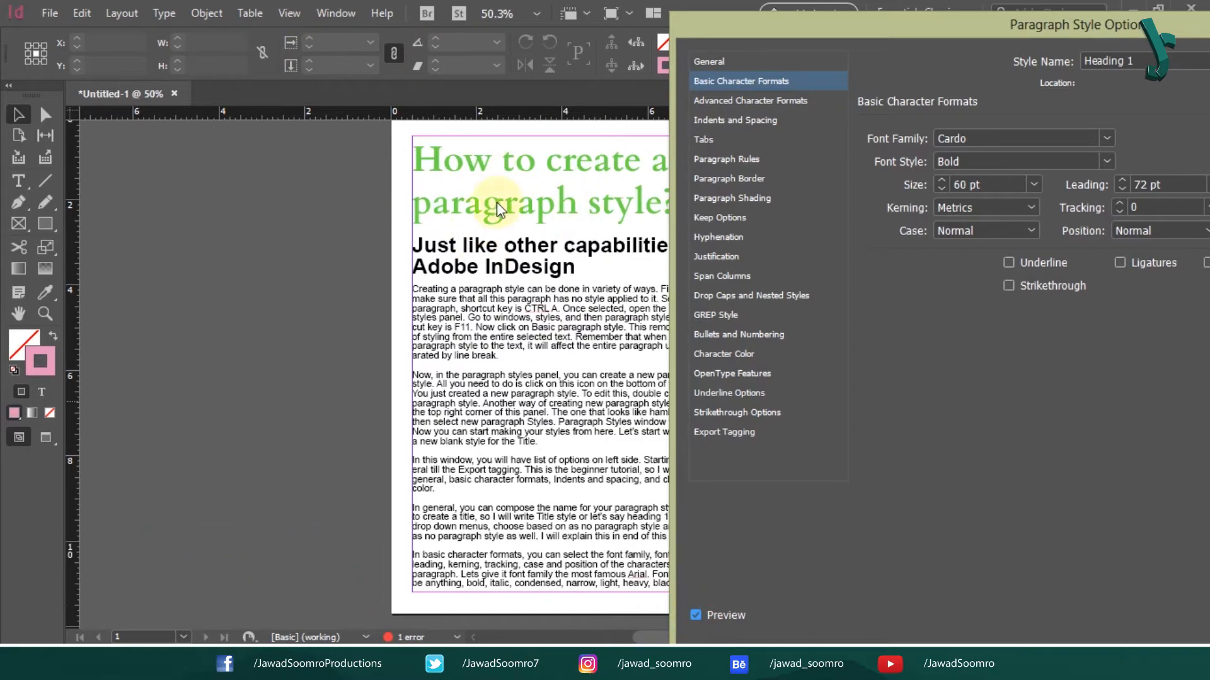
{"action": "left_click_drag", "start_coordinate": [788, 17], "coordinate": [750, 6]}
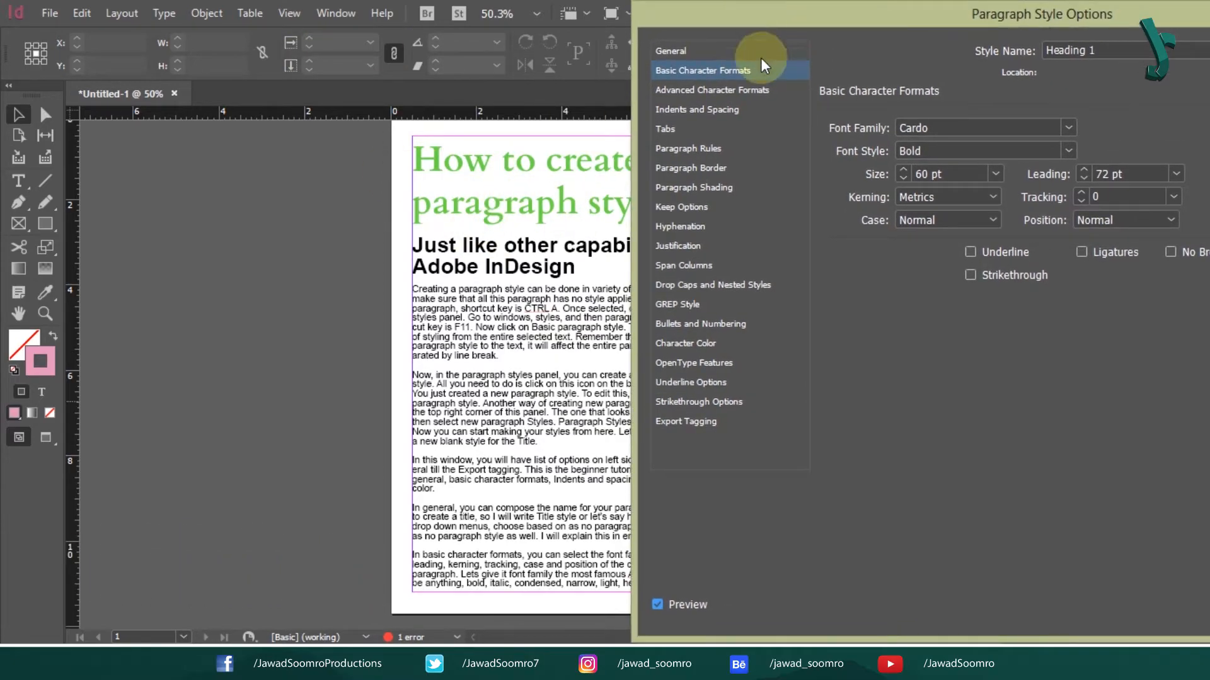
Review the alignment choices in the Indents and Spacing settings of the Heading 1 style
{"action": "left_click", "coordinate": [717, 107]}
{"action": "left_click", "coordinate": [975, 126]}
{"action": "left_click", "coordinate": [978, 129]}
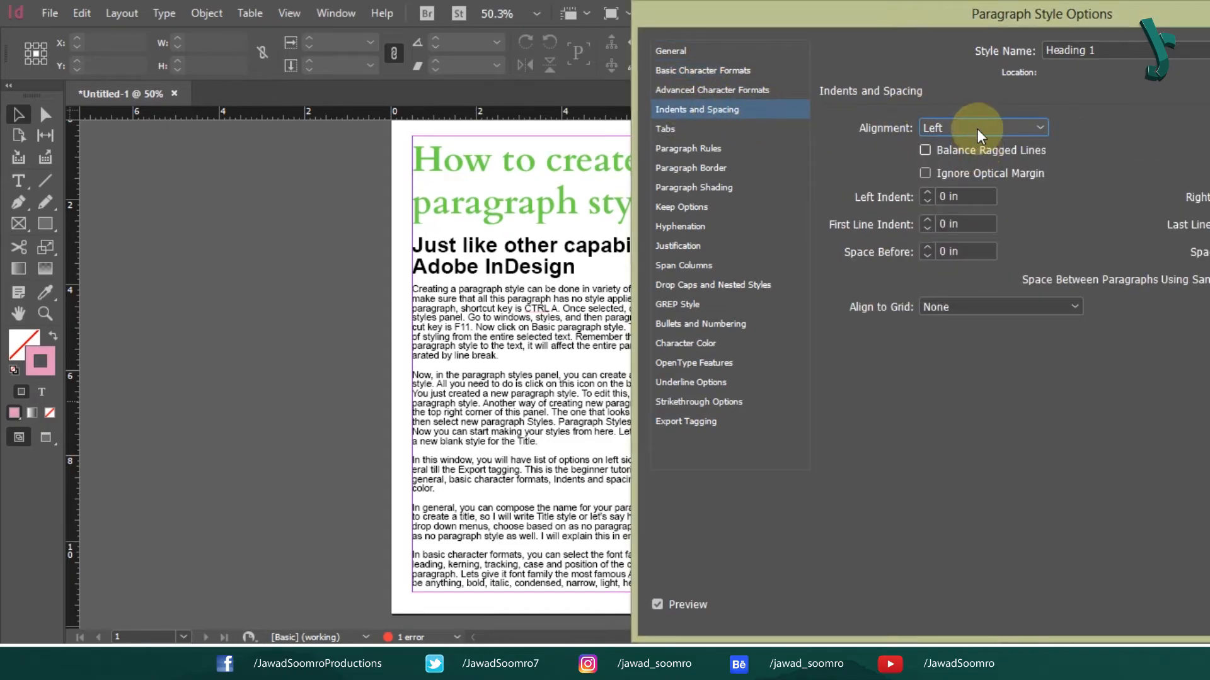
{"action": "left_click", "coordinate": [977, 128]}
{"action": "left_click", "coordinate": [958, 173]}
{"action": "left_click_drag", "start_coordinate": [819, 10], "coordinate": [687, 8]}
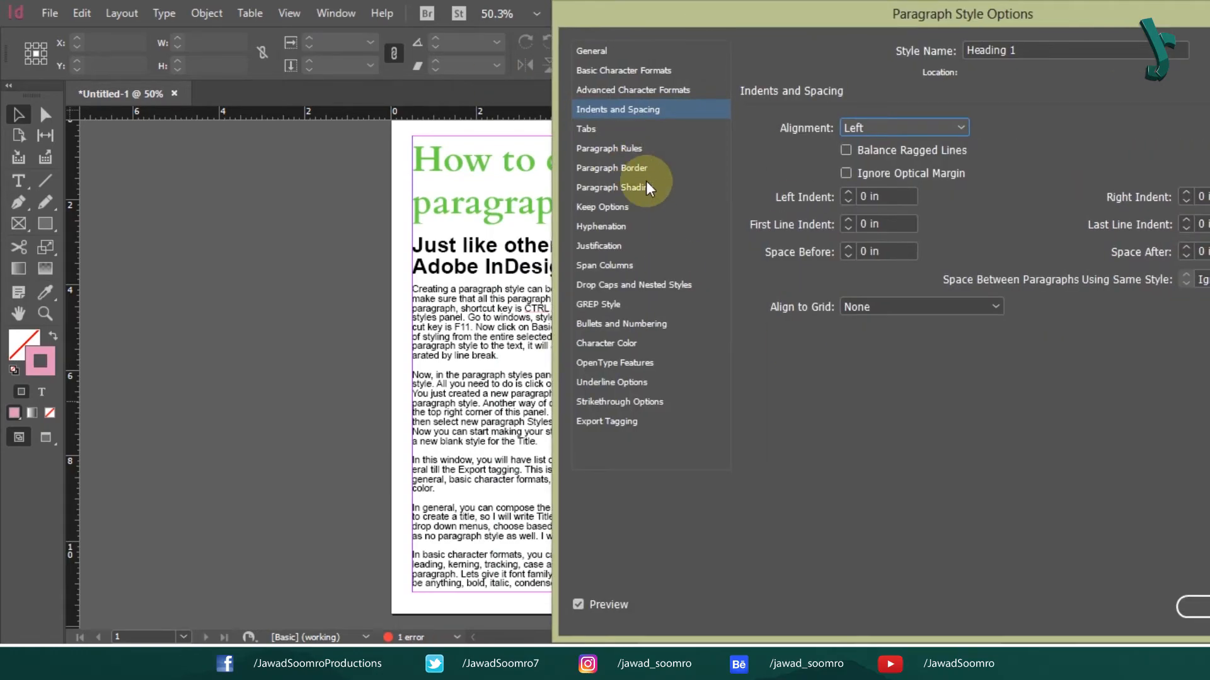
Set the Heading 1 character color to the blue swatch C=100 M=90 Y=10 K=0 and save the style
{"action": "left_click", "coordinate": [615, 345]}
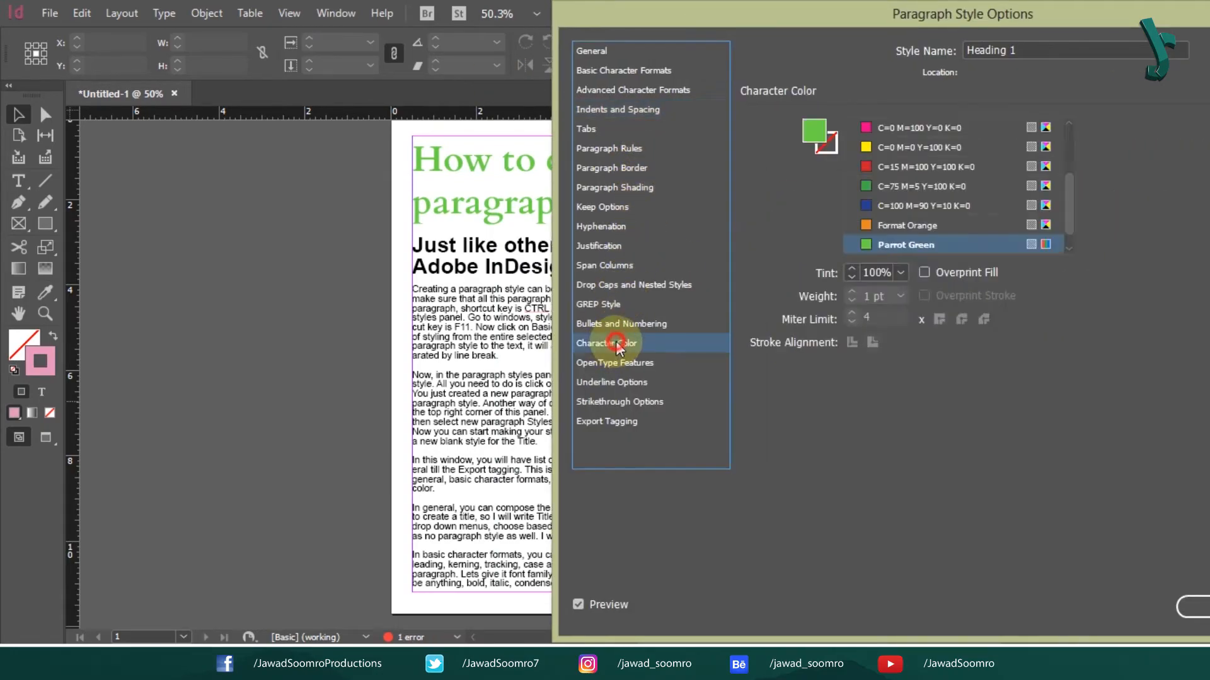
{"action": "left_click", "coordinate": [913, 207]}
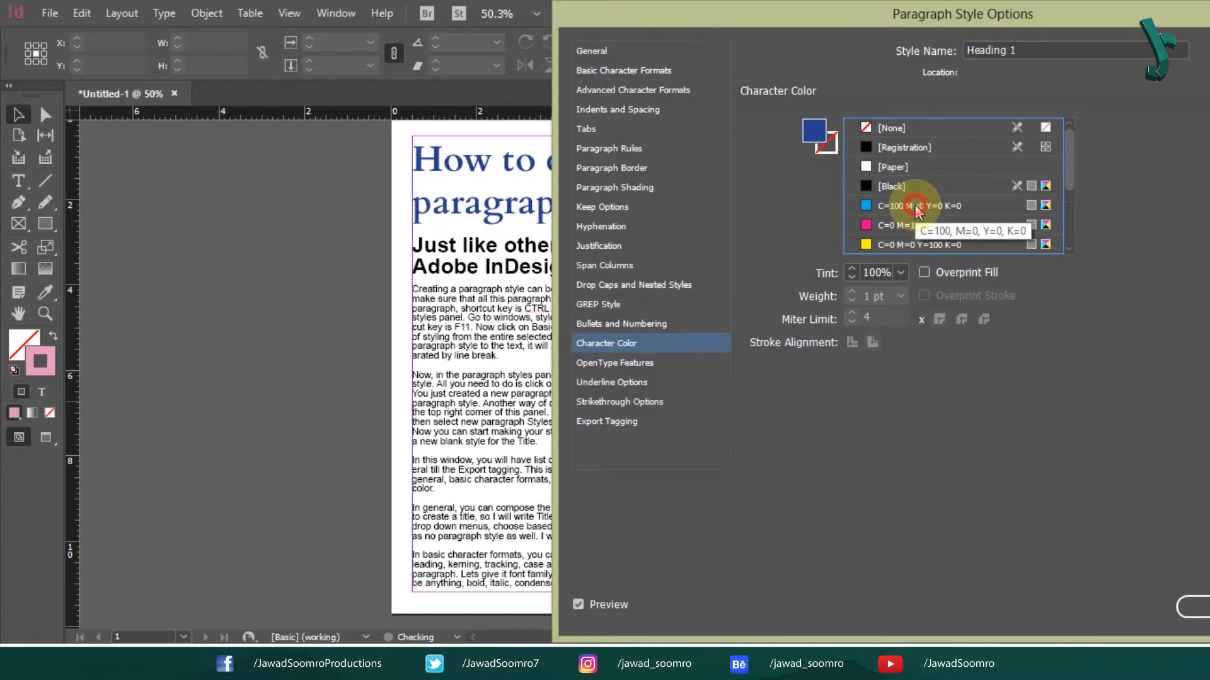
{"action": "left_click_drag", "start_coordinate": [958, 24], "coordinate": [588, 32]}
{"action": "left_click", "coordinate": [855, 614]}
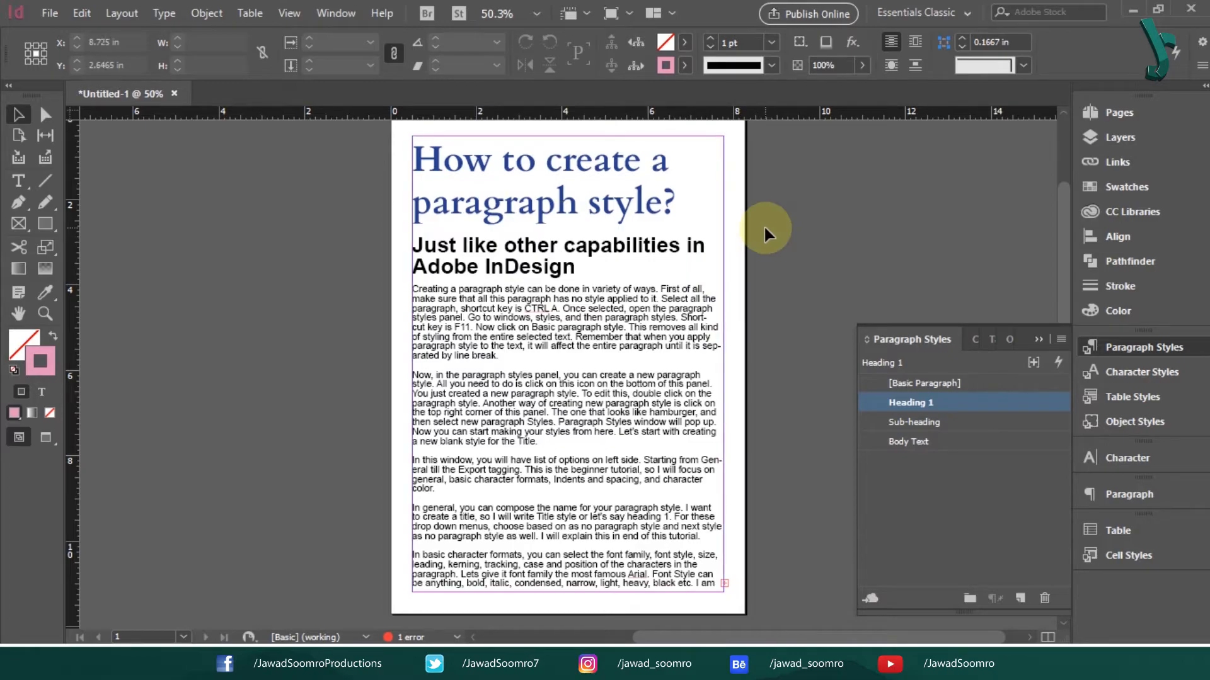
Set the Sub-heading style's font size to 30 pt and save the style
{"action": "double_click", "coordinate": [913, 421]}
{"action": "left_click", "coordinate": [711, 94]}
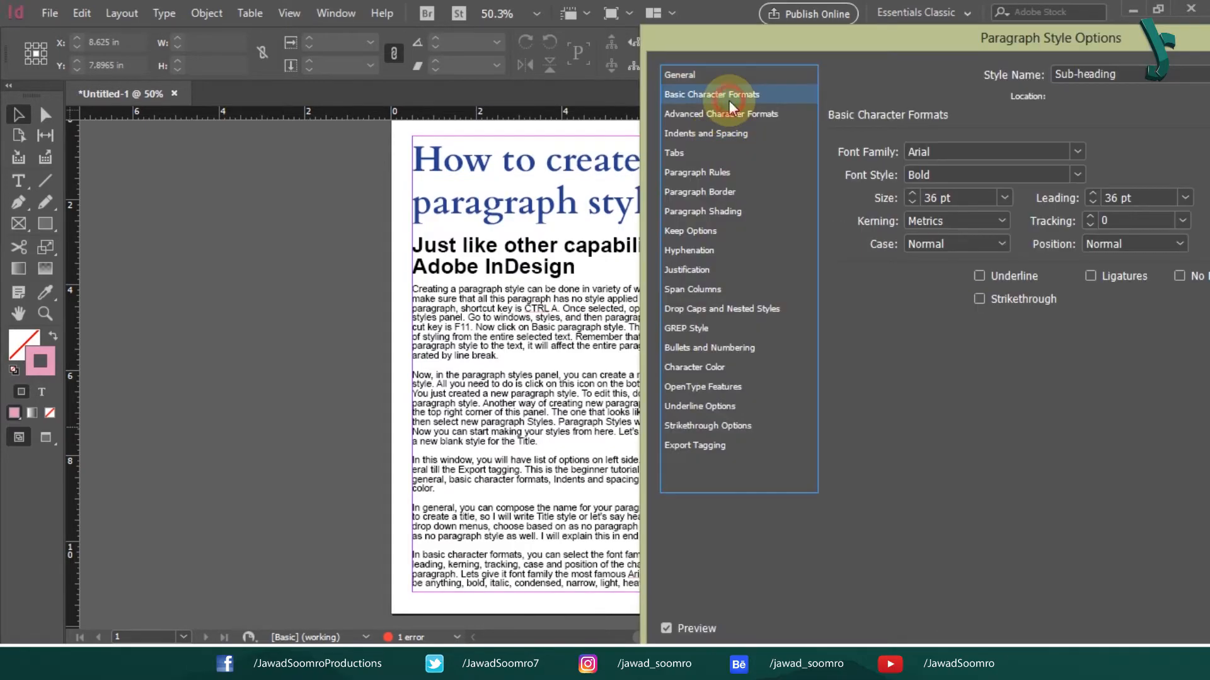
{"action": "left_click", "coordinate": [984, 208]}
{"action": "left_click", "coordinate": [958, 378]}
{"action": "left_click_drag", "start_coordinate": [899, 35], "coordinate": [697, 10]}
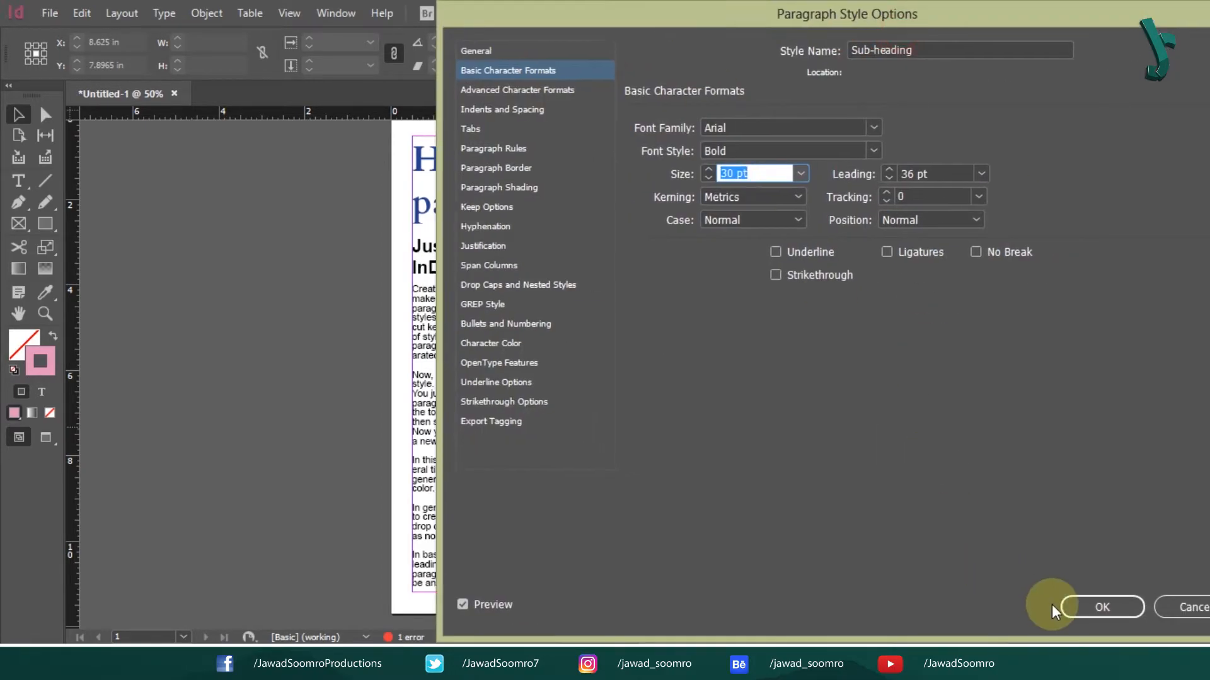
{"action": "left_click", "coordinate": [1063, 606]}
Set the Body Text style's font size to 12 pt and save the style
{"action": "double_click", "coordinate": [535, 441]}
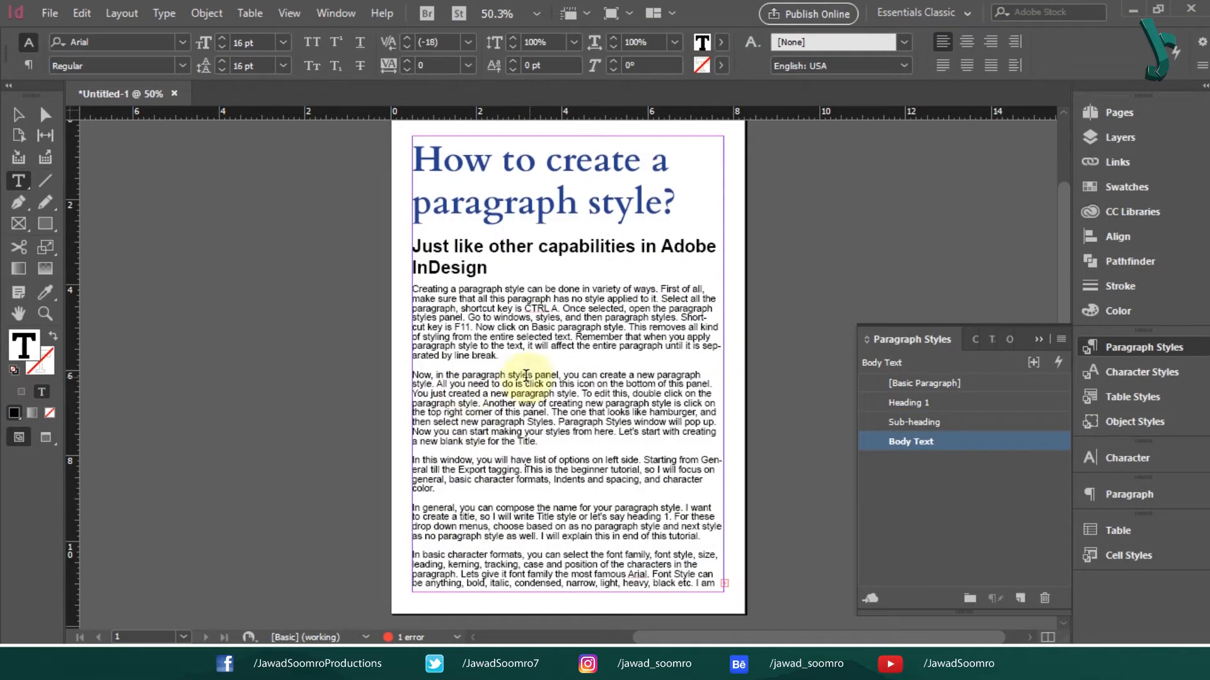
{"action": "double_click", "coordinate": [985, 448]}
{"action": "left_click_drag", "start_coordinate": [668, 26], "coordinate": [863, 26]}
{"action": "left_click", "coordinate": [699, 104]}
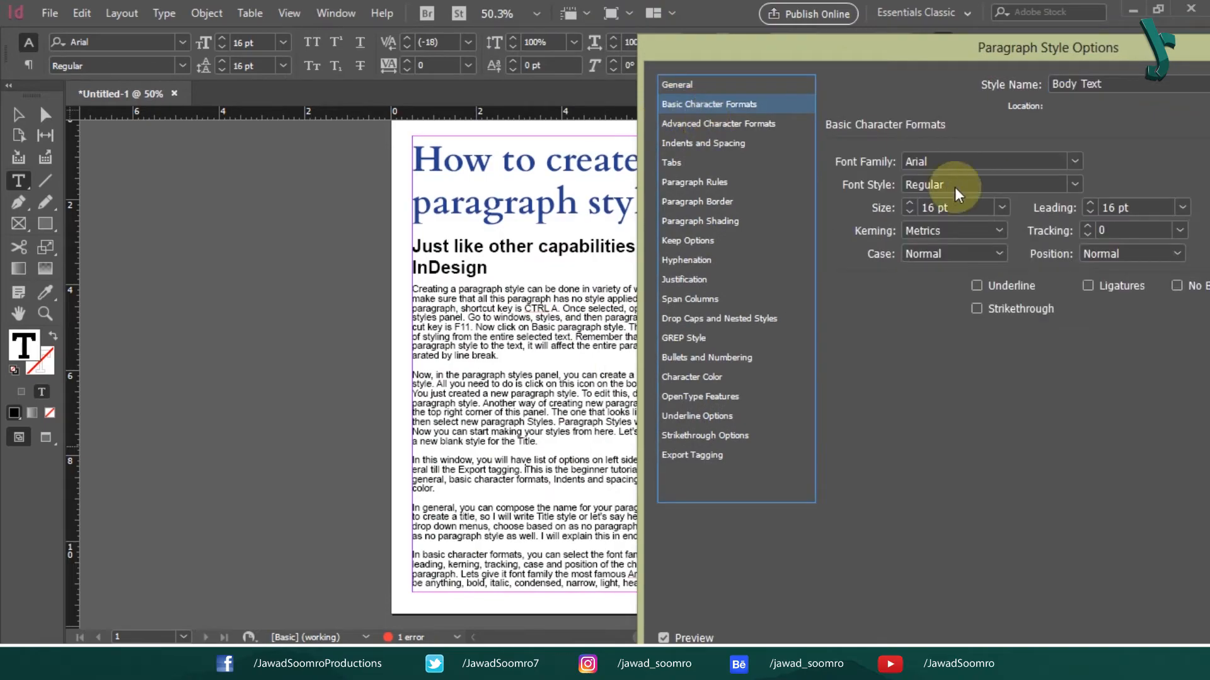
{"action": "left_click", "coordinate": [1001, 207]}
{"action": "left_click", "coordinate": [958, 324]}
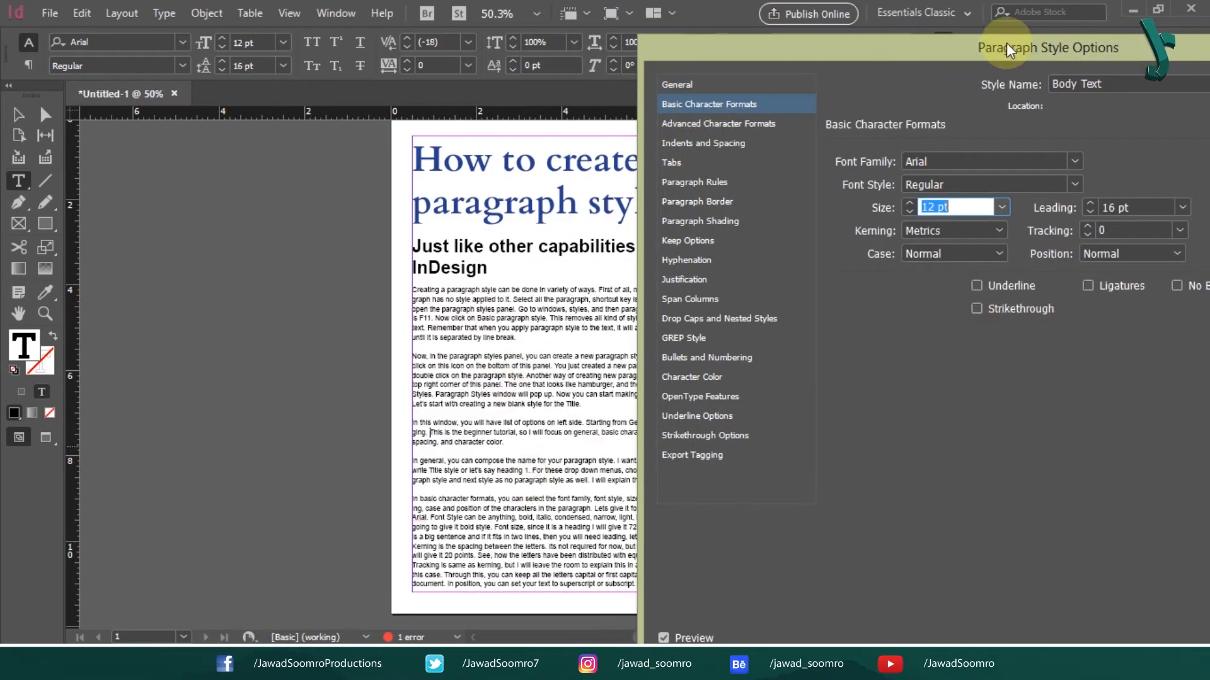
{"action": "left_click_drag", "start_coordinate": [1007, 49], "coordinate": [484, 32]}
{"action": "left_click", "coordinate": [765, 610]}
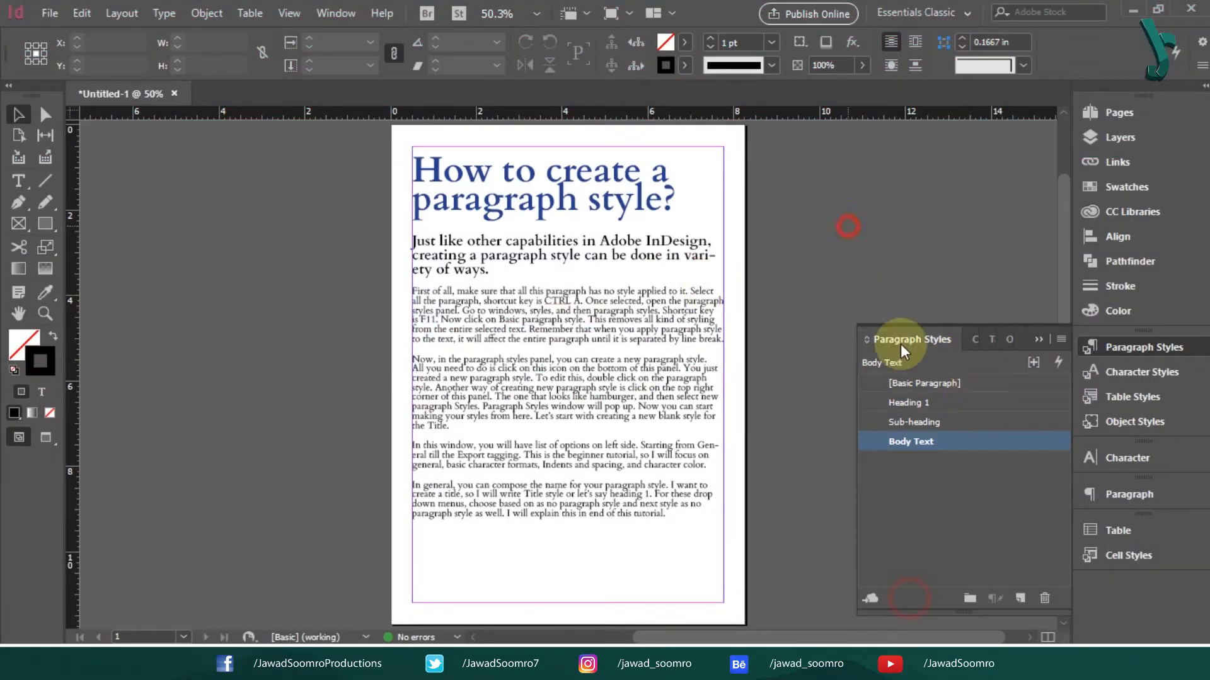
Review the Next Style choices in the [Basic Paragraph] style's options and discard any change
{"action": "double_click", "coordinate": [954, 381]}
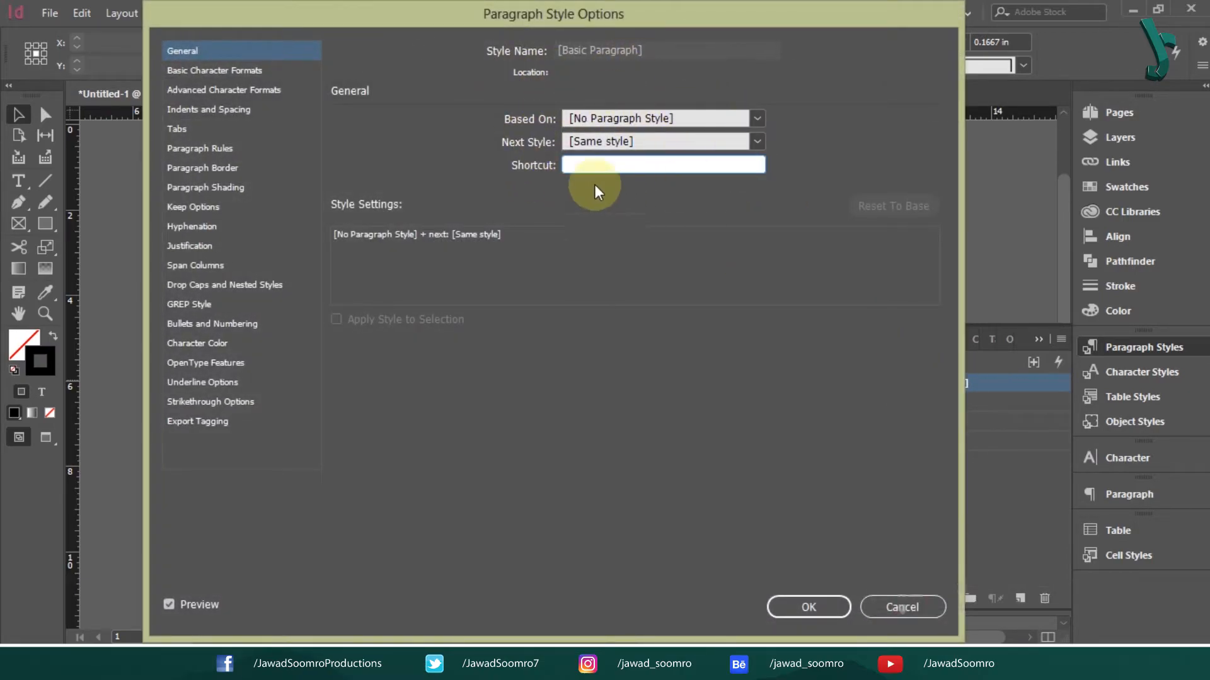
{"action": "left_click", "coordinate": [747, 144]}
{"action": "left_click", "coordinate": [748, 144]}
{"action": "left_click", "coordinate": [747, 145]}
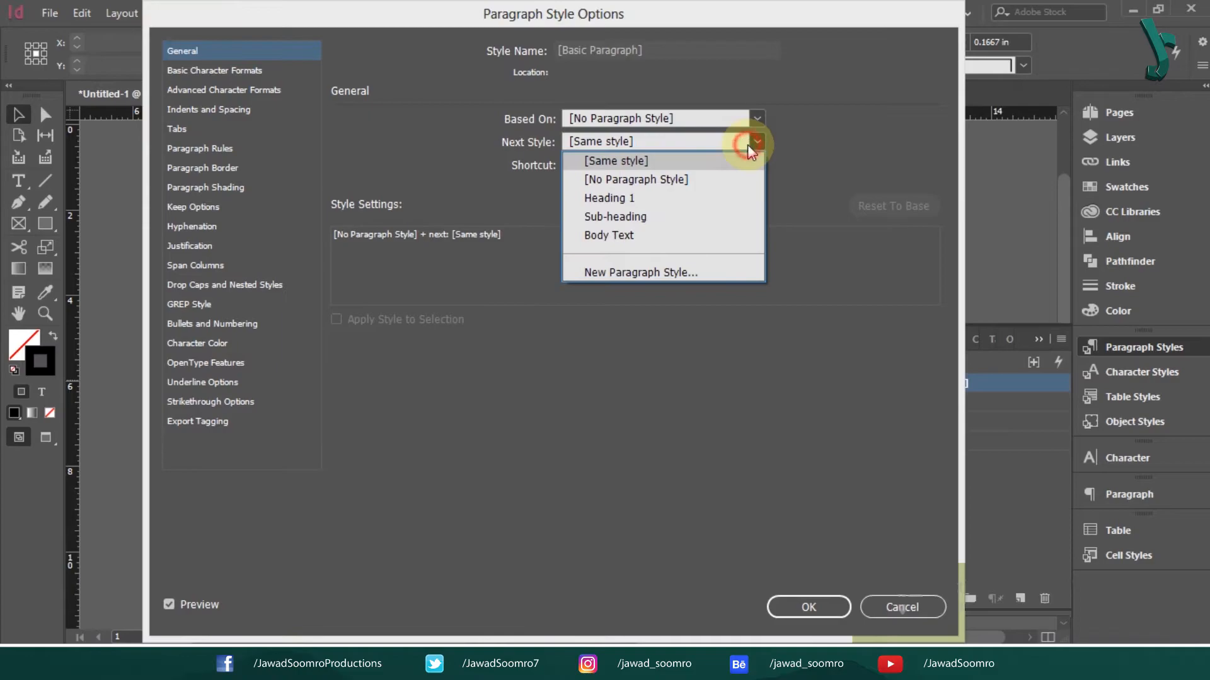
{"action": "left_click", "coordinate": [747, 145]}
{"action": "left_click", "coordinate": [757, 141]}
{"action": "left_click", "coordinate": [708, 178]}
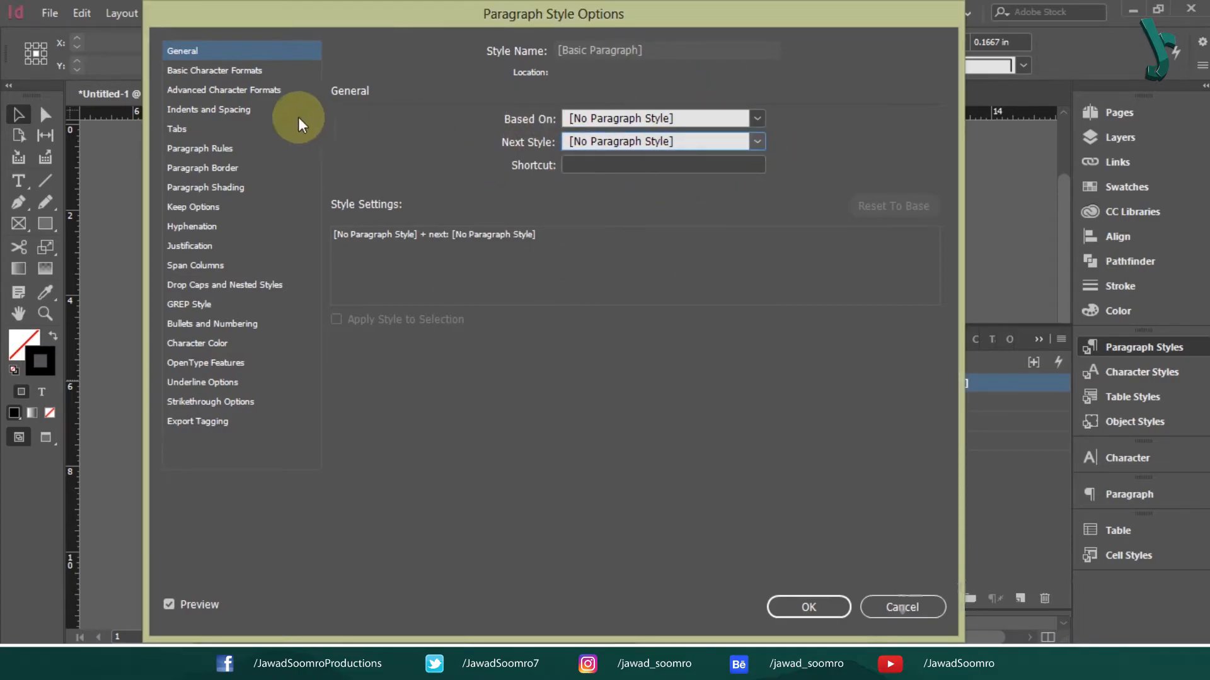
{"action": "left_click", "coordinate": [756, 142]}
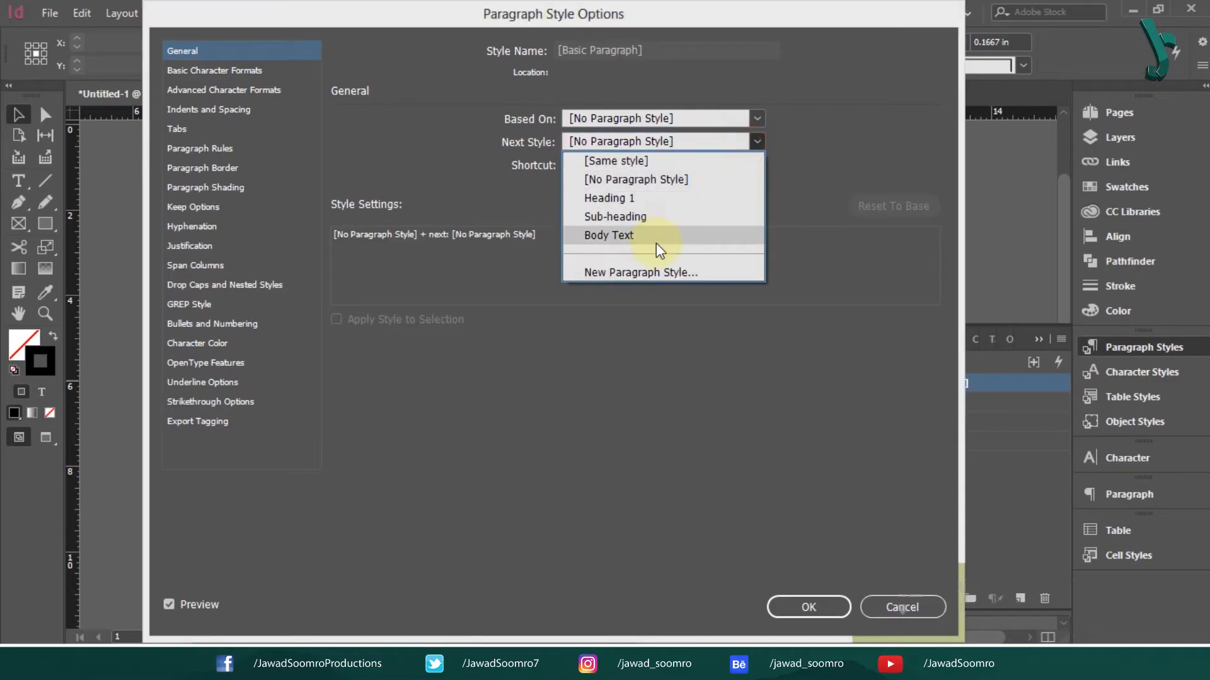
{"action": "left_click", "coordinate": [814, 276]}
{"action": "left_click", "coordinate": [908, 603]}
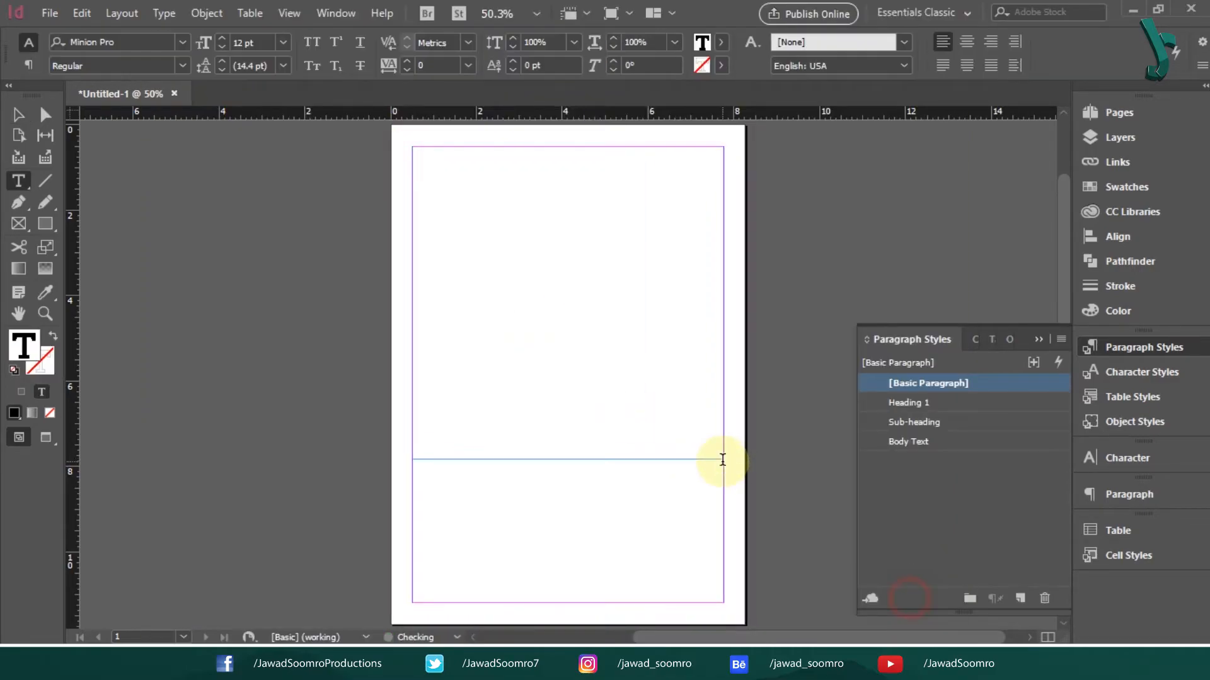
Write the title "What is Adobe InDesign? Tutorial" in the Heading 1 style
{"action": "key", "text": "Escape"}
{"action": "left_click", "coordinate": [964, 402]}
{"action": "double_click", "coordinate": [575, 208]}
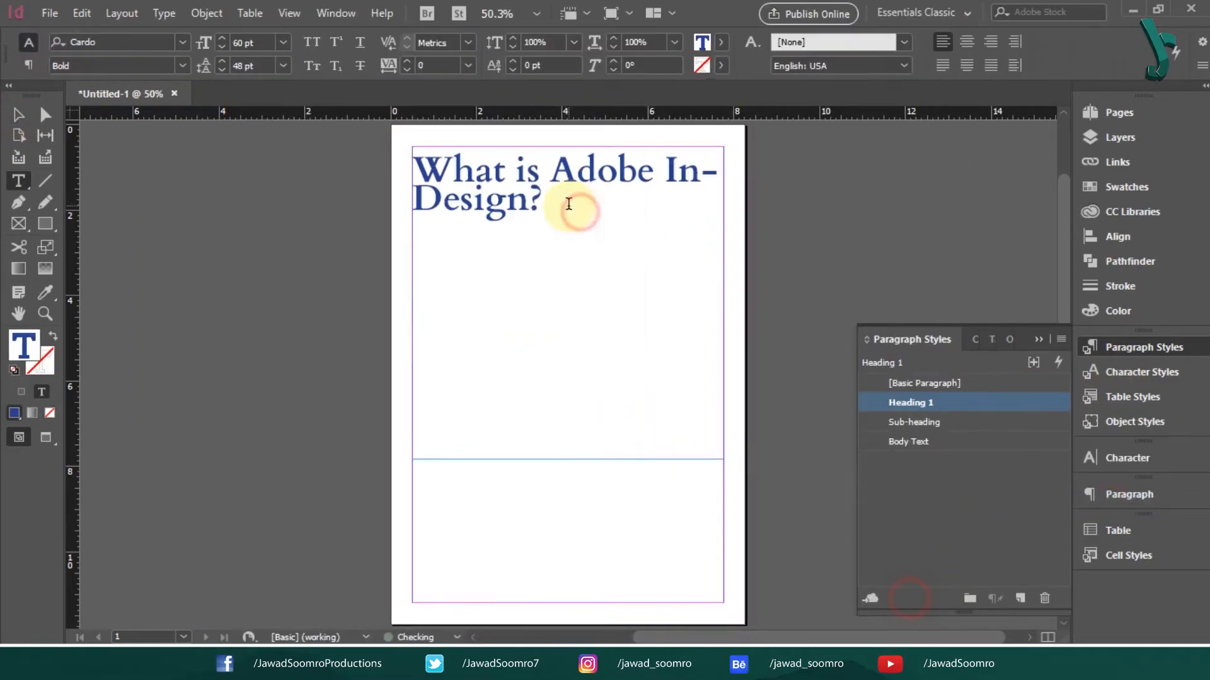
{"action": "type", "text": "Turtorial"}
Add the line "This is tutorial you would love to know" under the title in the Sub-heading style
{"action": "key", "text": "Return"}
{"action": "type", "text": "This is"}
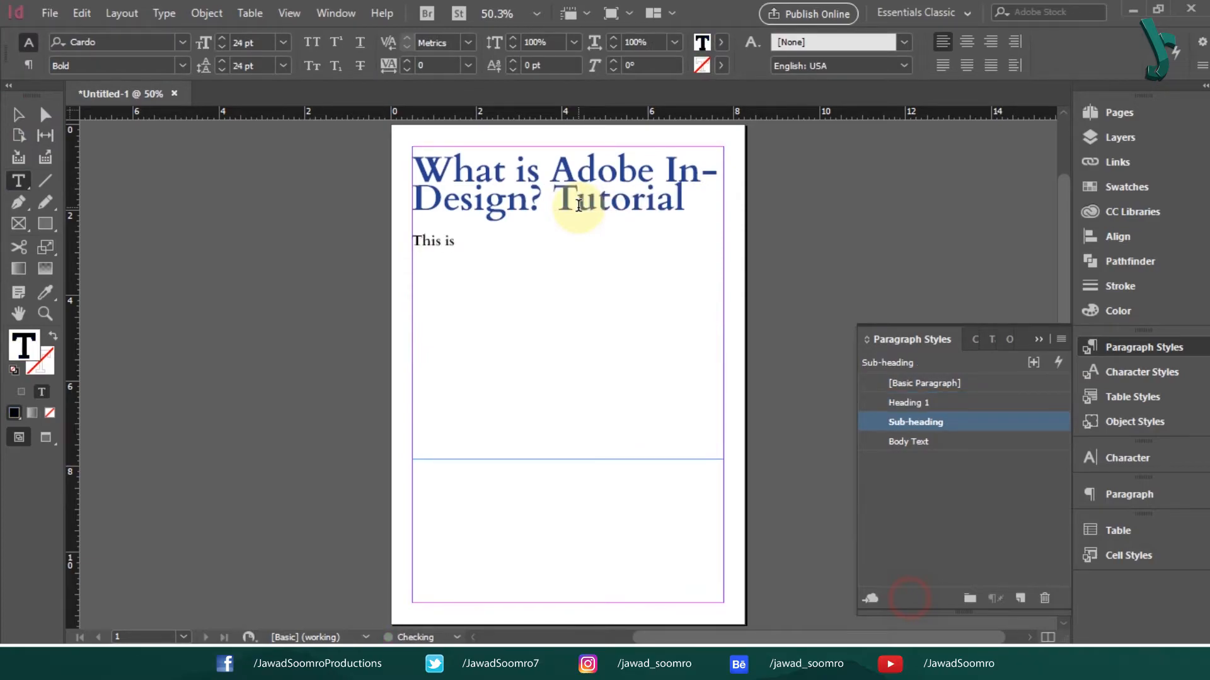
{"action": "type", "text": " tutorial you would love to know"}
{"action": "key", "text": "Return"}
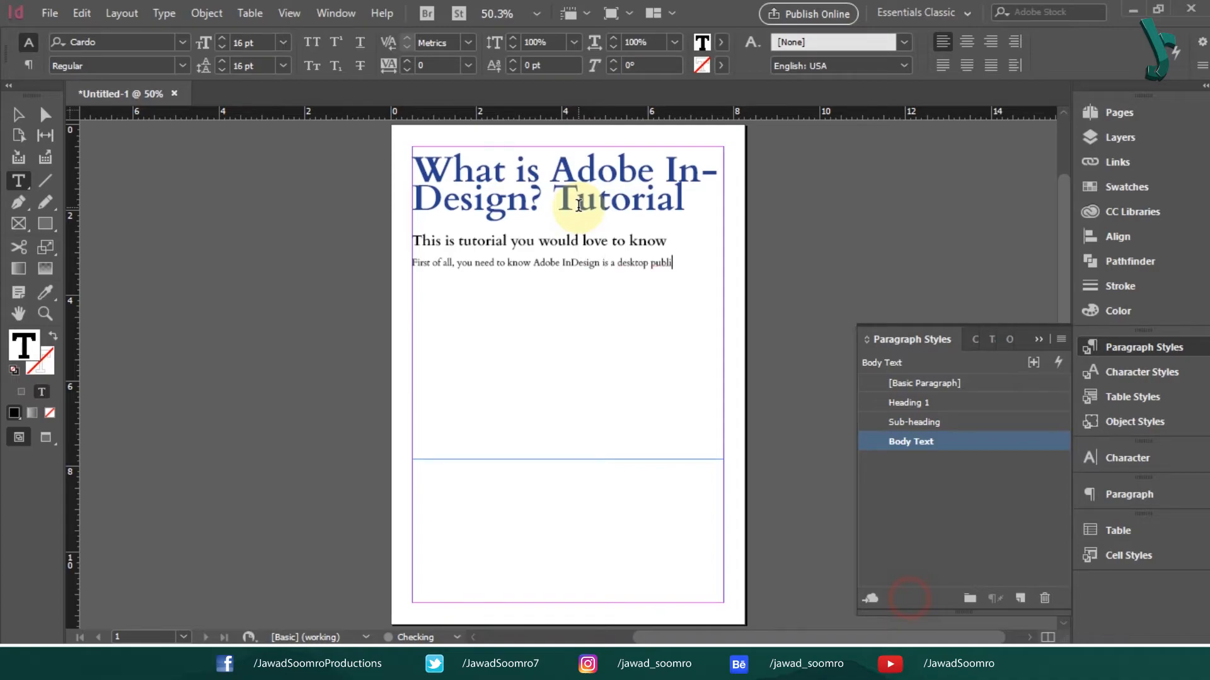
Add the line "You Can repeat the Pattern" below the body paragraph and apply the Heading 1 style to it
{"action": "right_click", "coordinate": [942, 402]}
{"action": "left_click", "coordinate": [465, 318]}
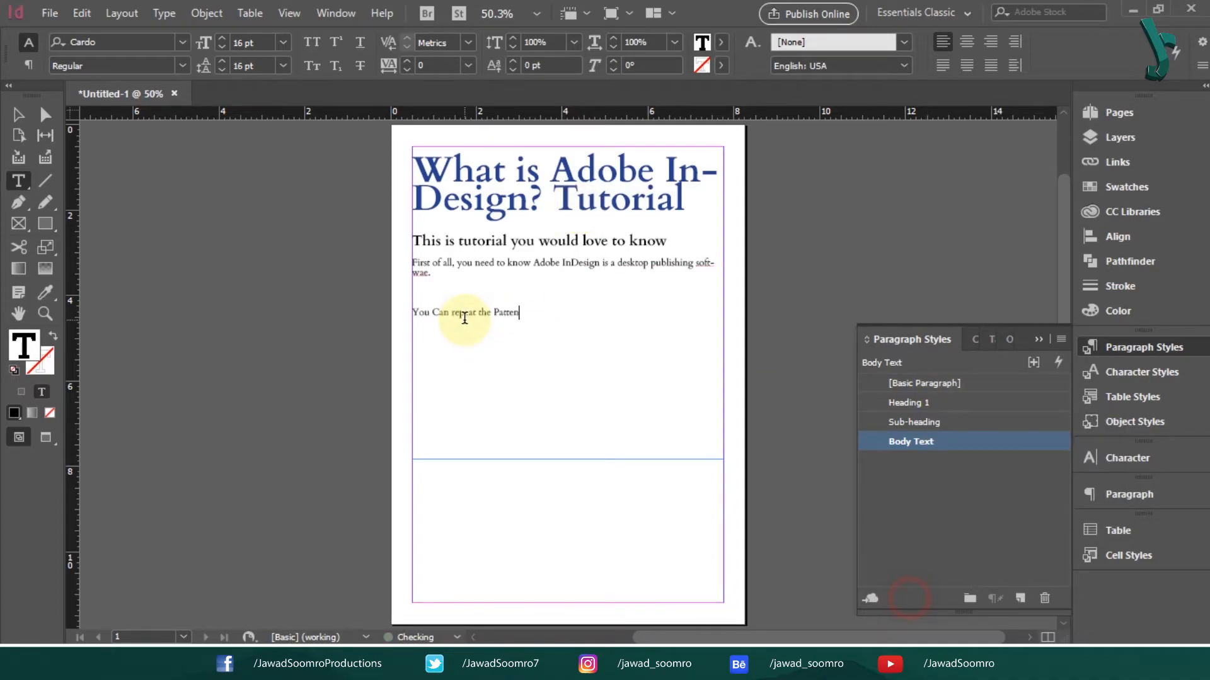
{"action": "left_click", "coordinate": [932, 402]}
{"action": "key", "text": "BackSpace"}
{"action": "type", "text": "rn"}
{"action": "key", "text": "Return"}
{"action": "type", "text": "Ye"}
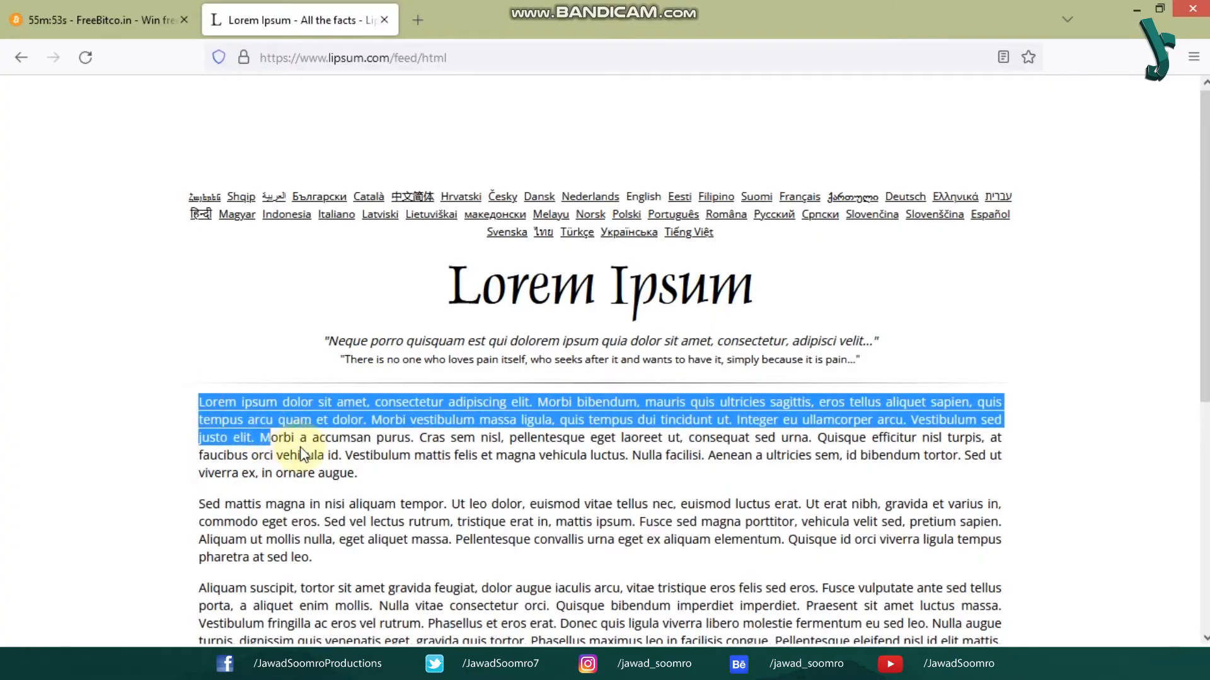
Copy the first Lorem Ipsum paragraph from the web page and paste it into a new InDesign text frame about 7.27 by 8.32 in
{"action": "left_click_drag", "start_coordinate": [303, 446], "coordinate": [324, 478]}
{"action": "right_click", "coordinate": [345, 437]}
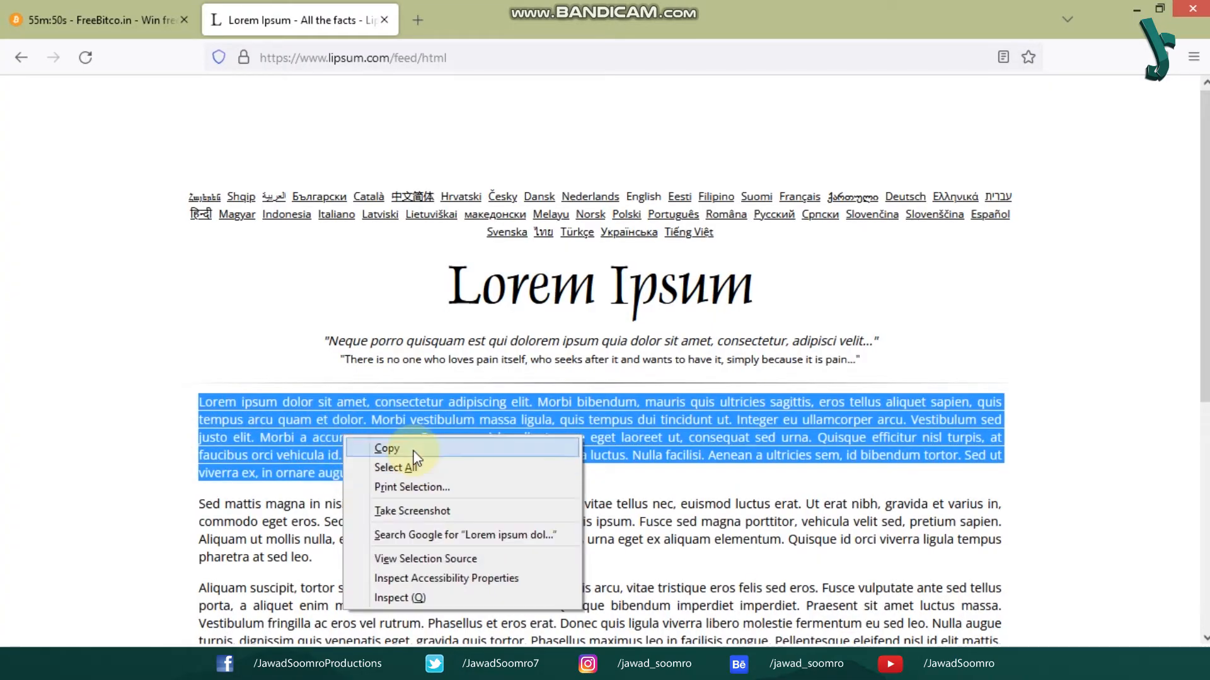
{"action": "left_click", "coordinate": [18, 181]}
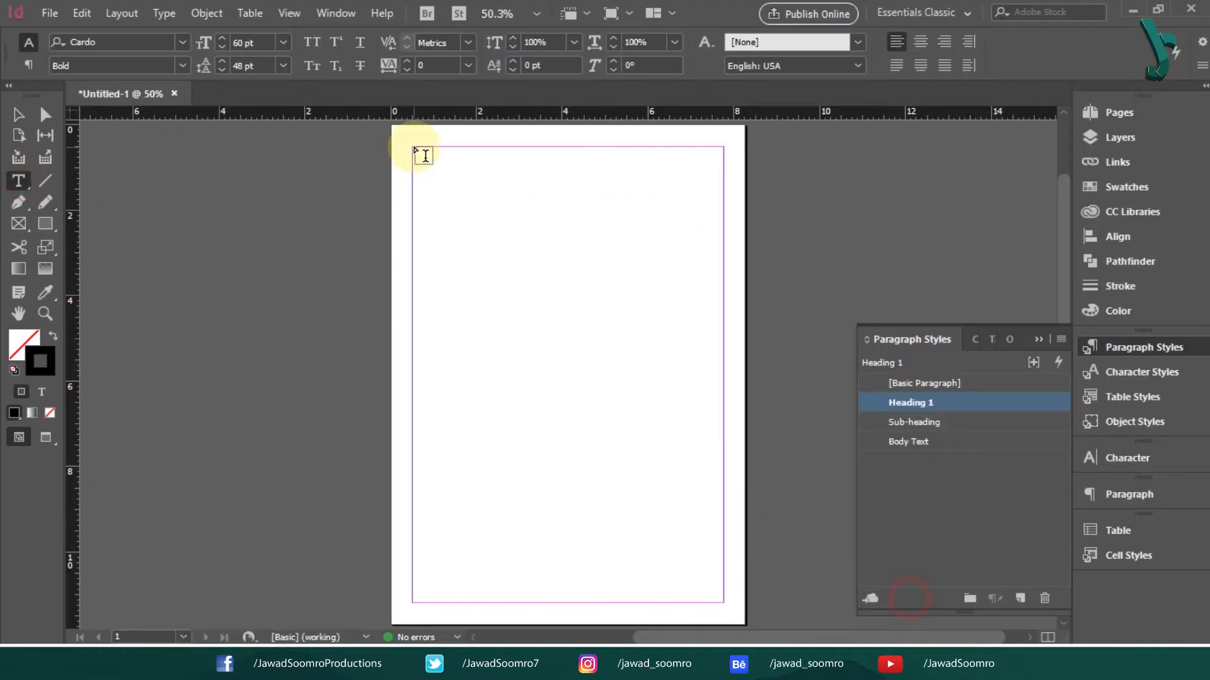
{"action": "left_click_drag", "start_coordinate": [412, 146], "coordinate": [723, 502]}
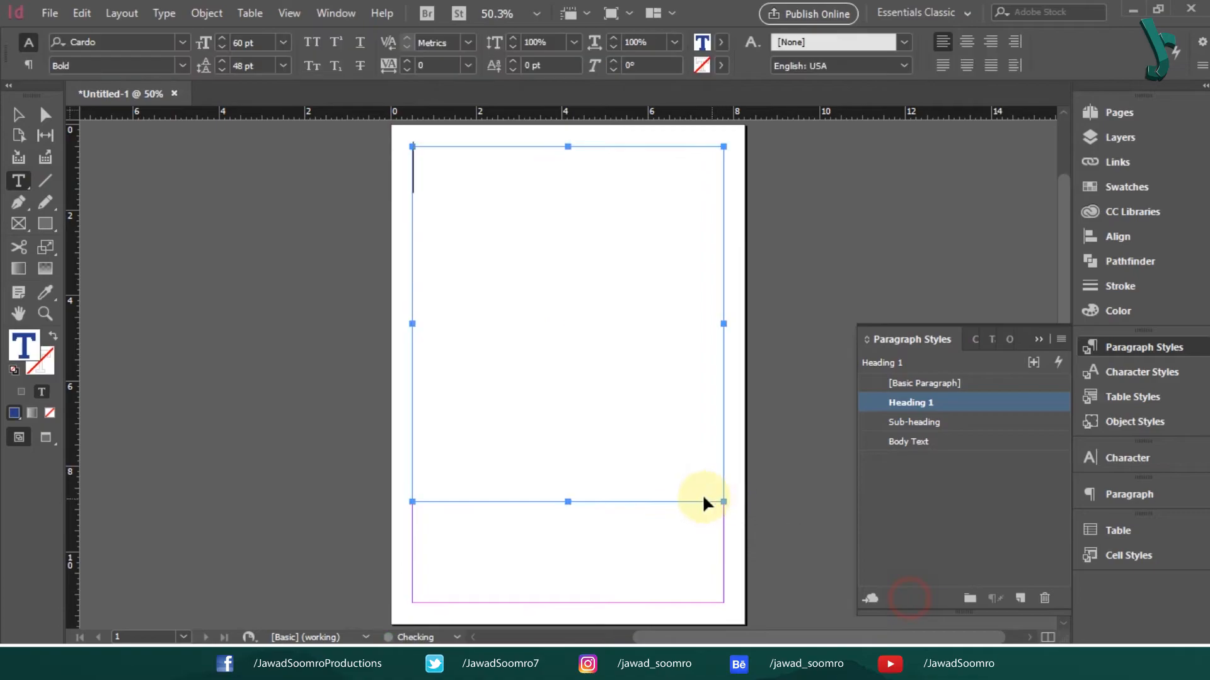
{"action": "key", "text": "ctrl+v"}
Split the opening sentence "Lorem ipsum dolor sit amet, consectetur adipiscing elit" into its own paragraph
{"action": "left_click", "coordinate": [578, 183]}
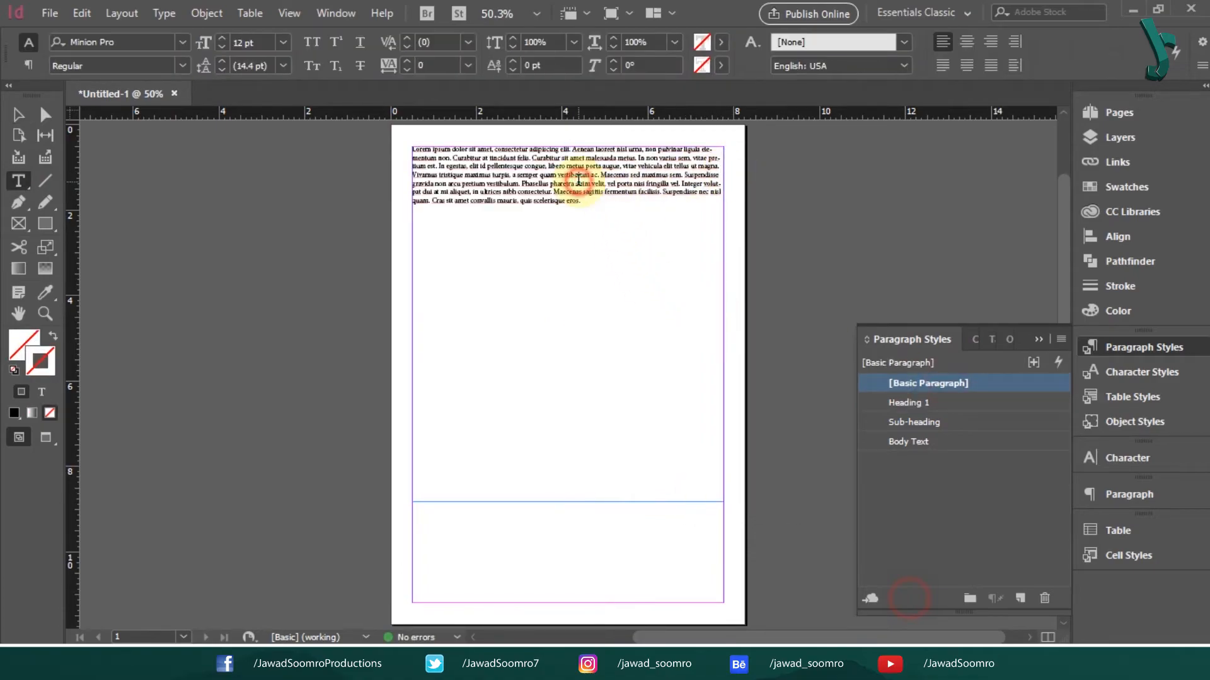
{"action": "left_click", "coordinate": [571, 149]}
{"action": "key", "text": "Return"}
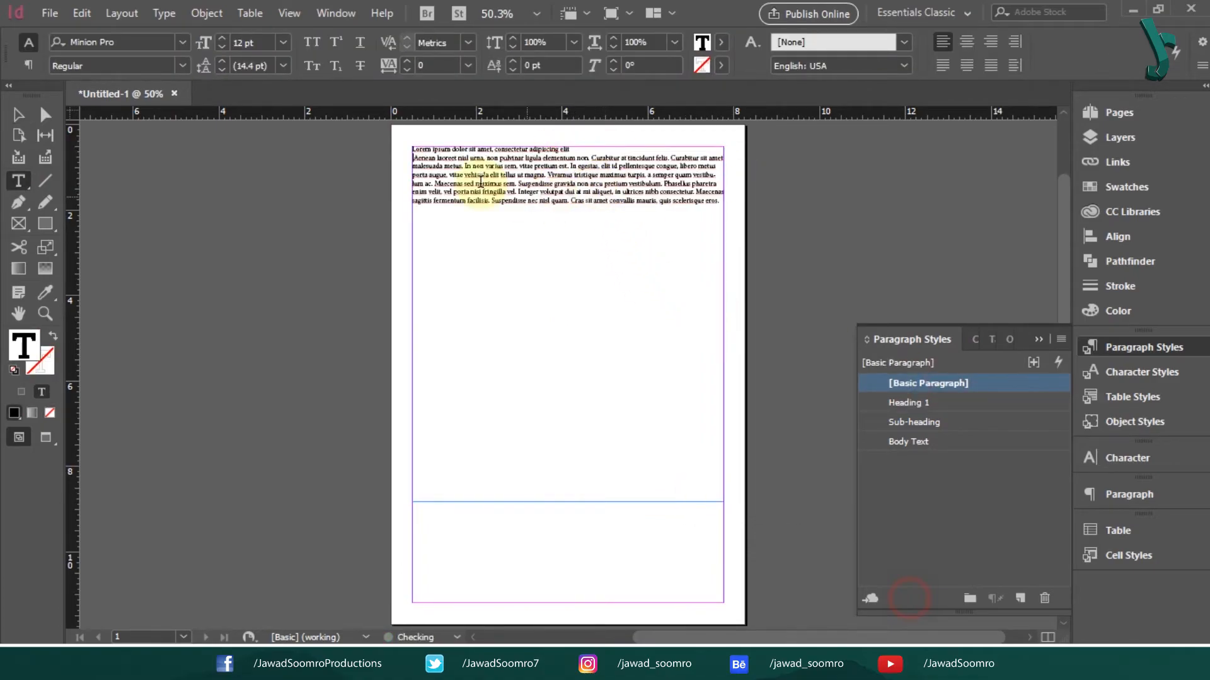
Duplicate the Heading 1 style as "Heading 1 Auto" with Body Text as its Next Style
{"action": "right_click", "coordinate": [978, 402]}
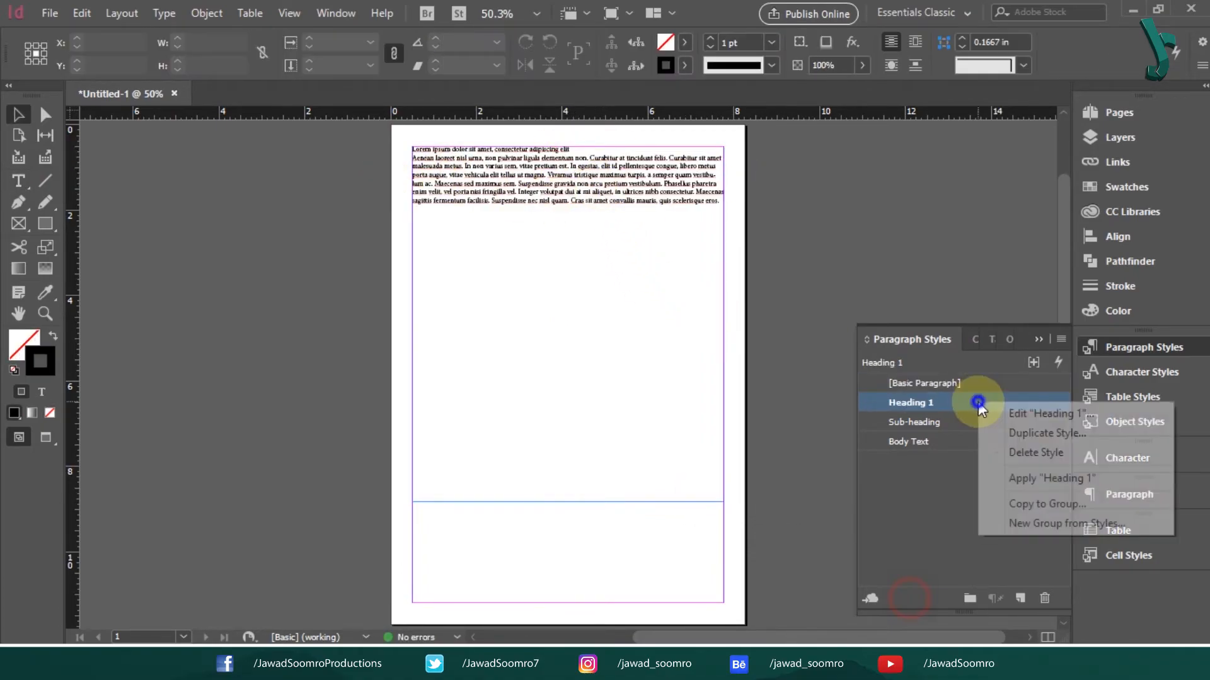
{"action": "left_click", "coordinate": [1034, 435]}
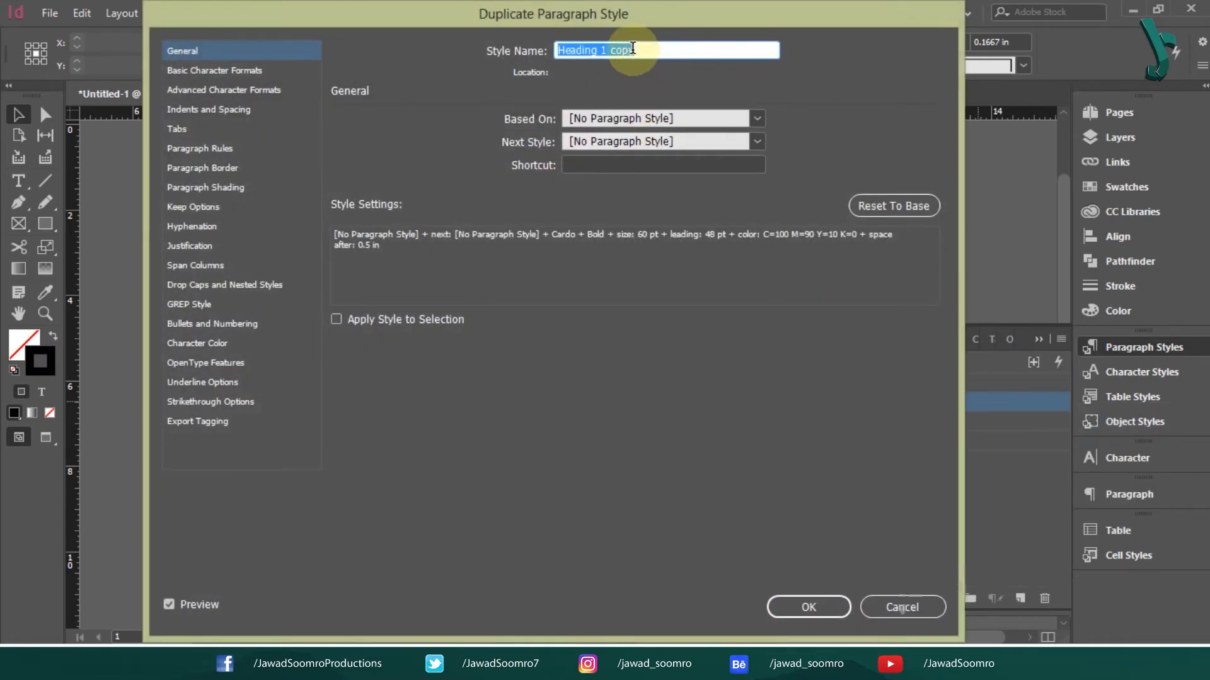
{"action": "left_click_drag", "start_coordinate": [633, 49], "coordinate": [614, 49]}
{"action": "key", "text": "BackSpace"}
{"action": "key", "text": "BackSpace"}
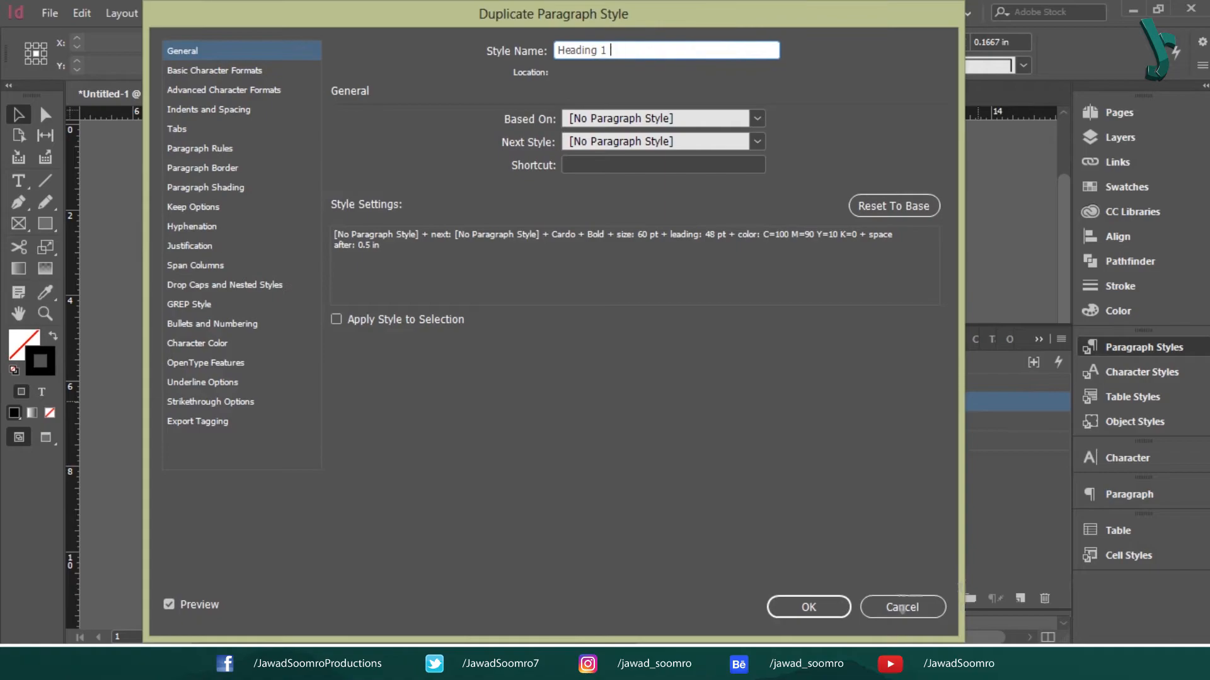
{"action": "type", "text": "Auto"}
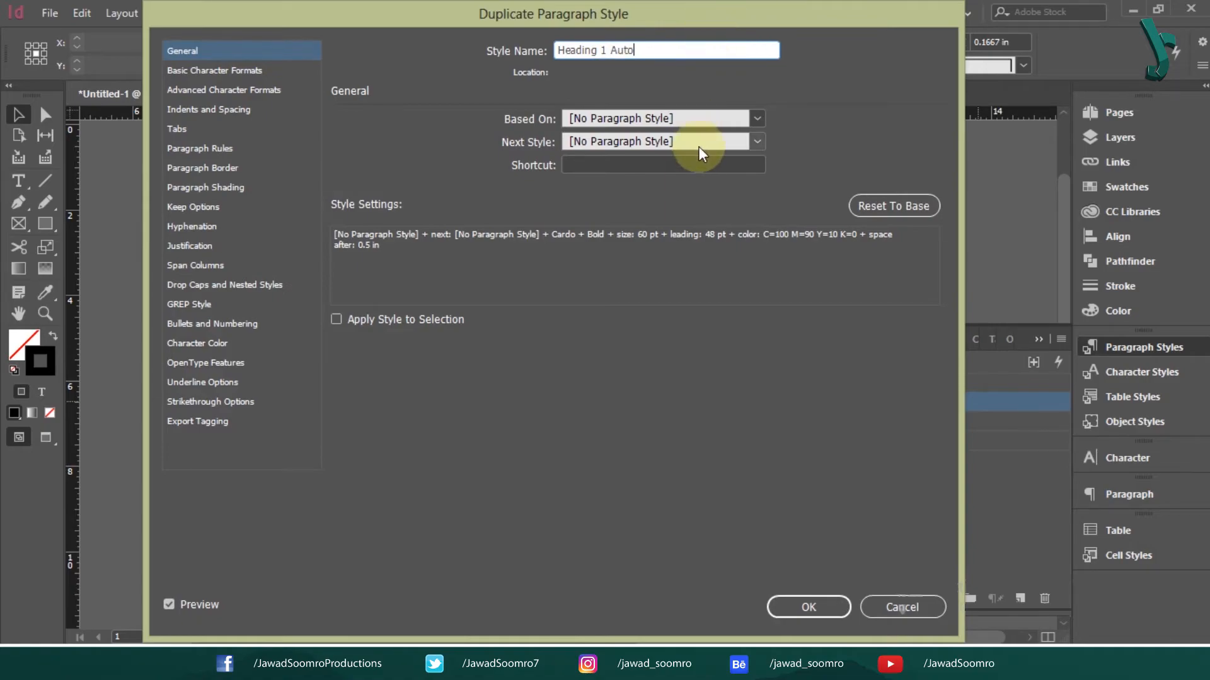
{"action": "left_click", "coordinate": [757, 141]}
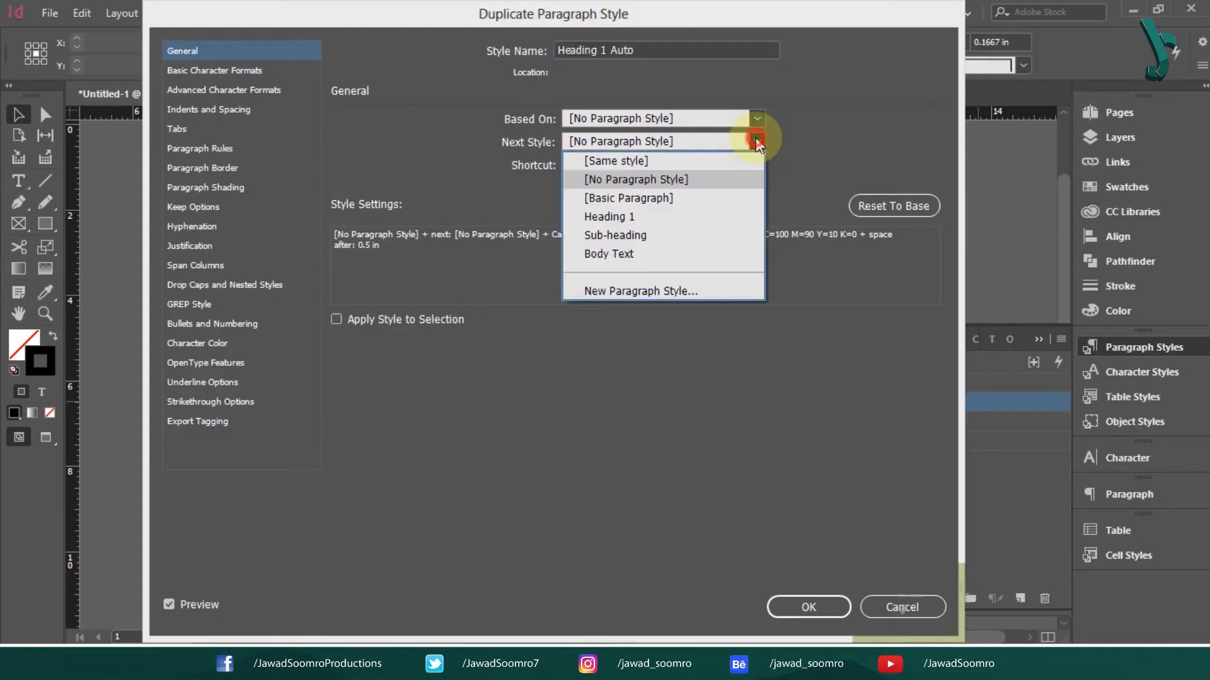
{"action": "left_click", "coordinate": [696, 253]}
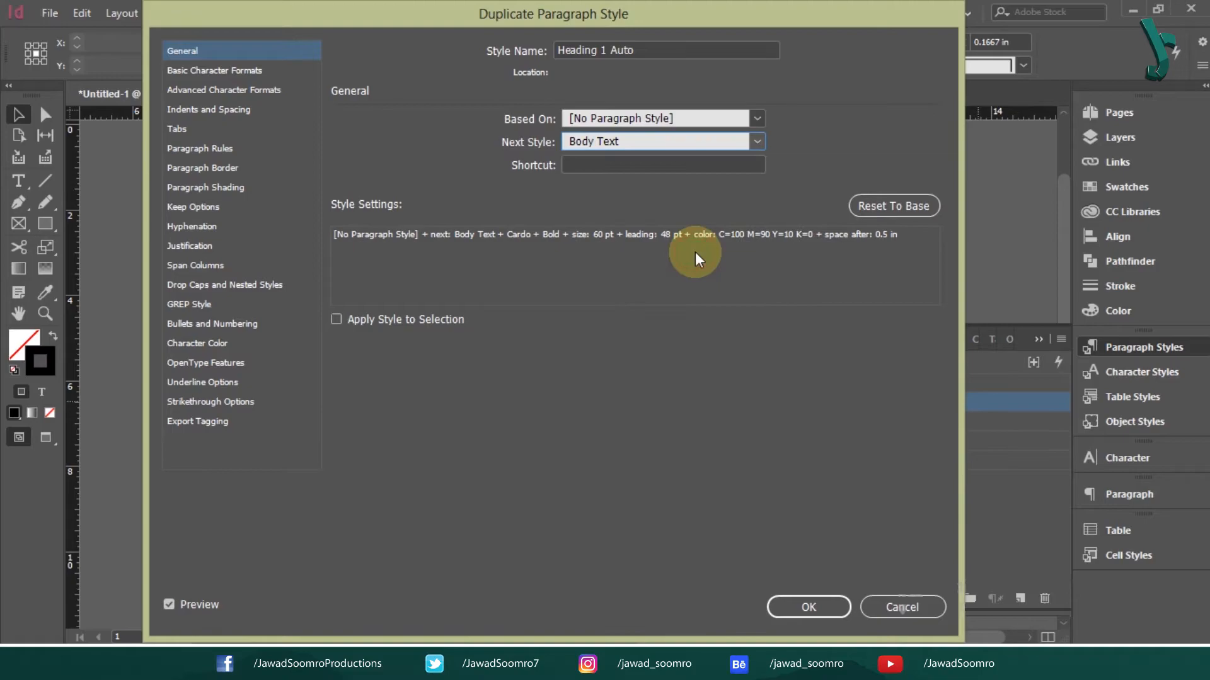
{"action": "left_click", "coordinate": [795, 602]}
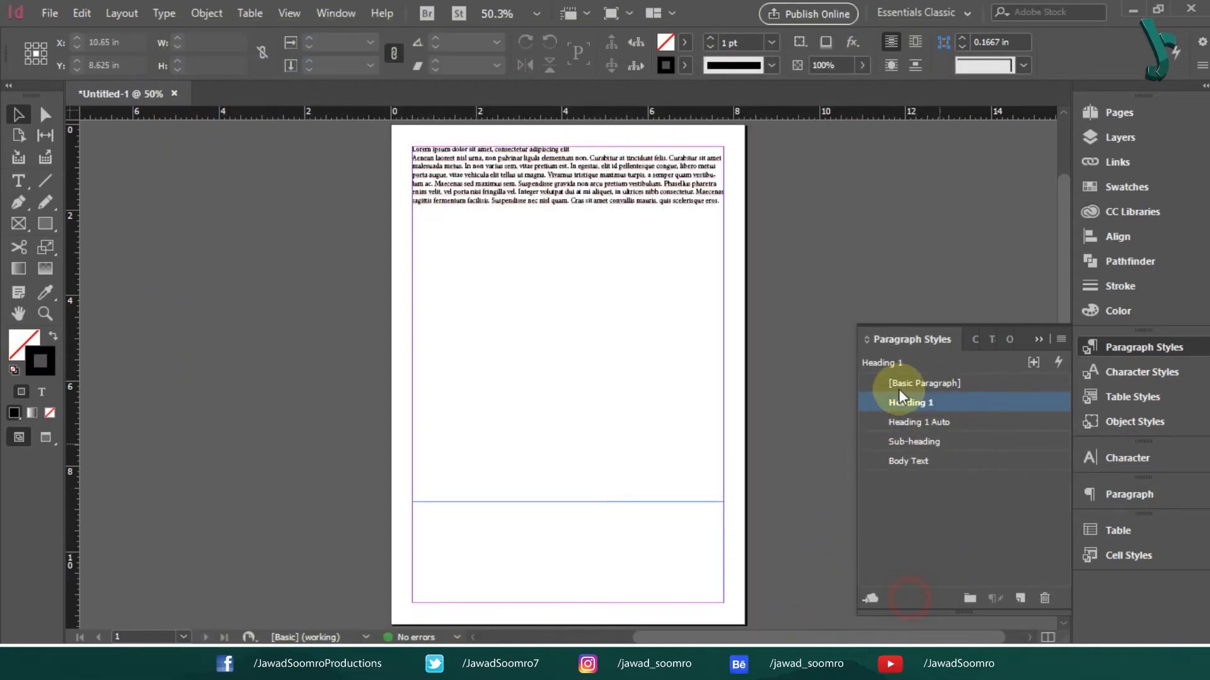
Try applying Heading 1 then Next Style to the Lorem Ipsum text frame, and undo it
{"action": "left_click", "coordinate": [498, 168]}
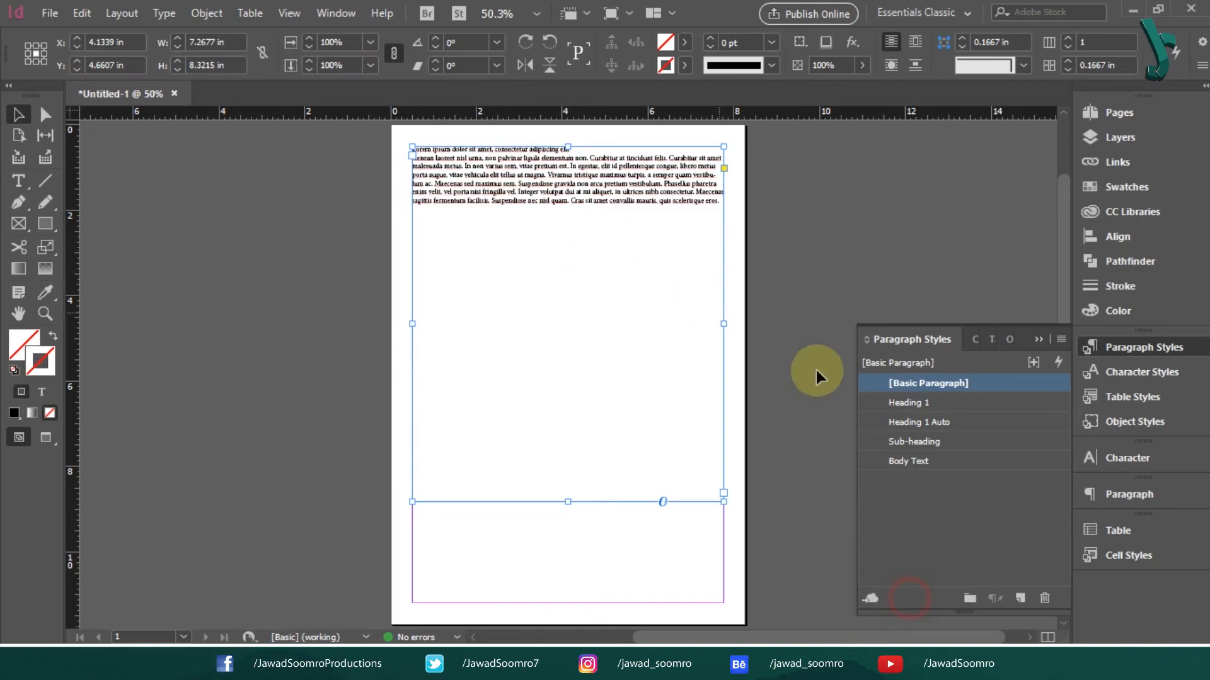
{"action": "right_click", "coordinate": [913, 402]}
{"action": "left_click", "coordinate": [1080, 502]}
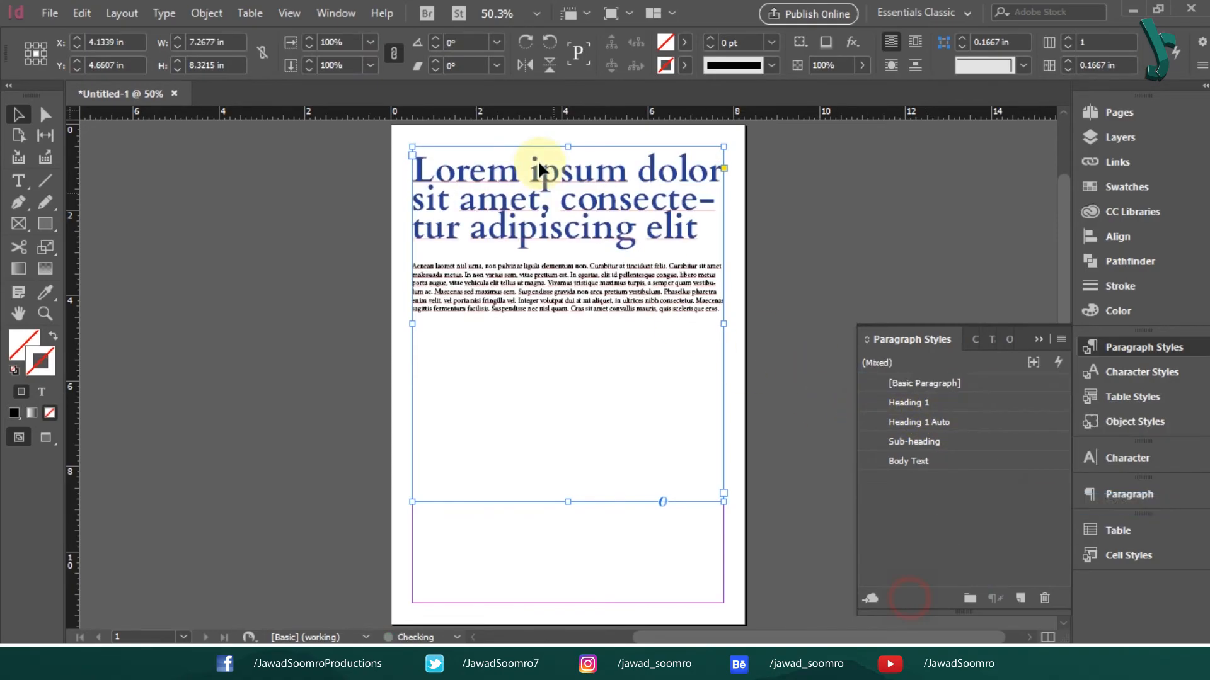
{"action": "key", "text": "ctrl+z"}
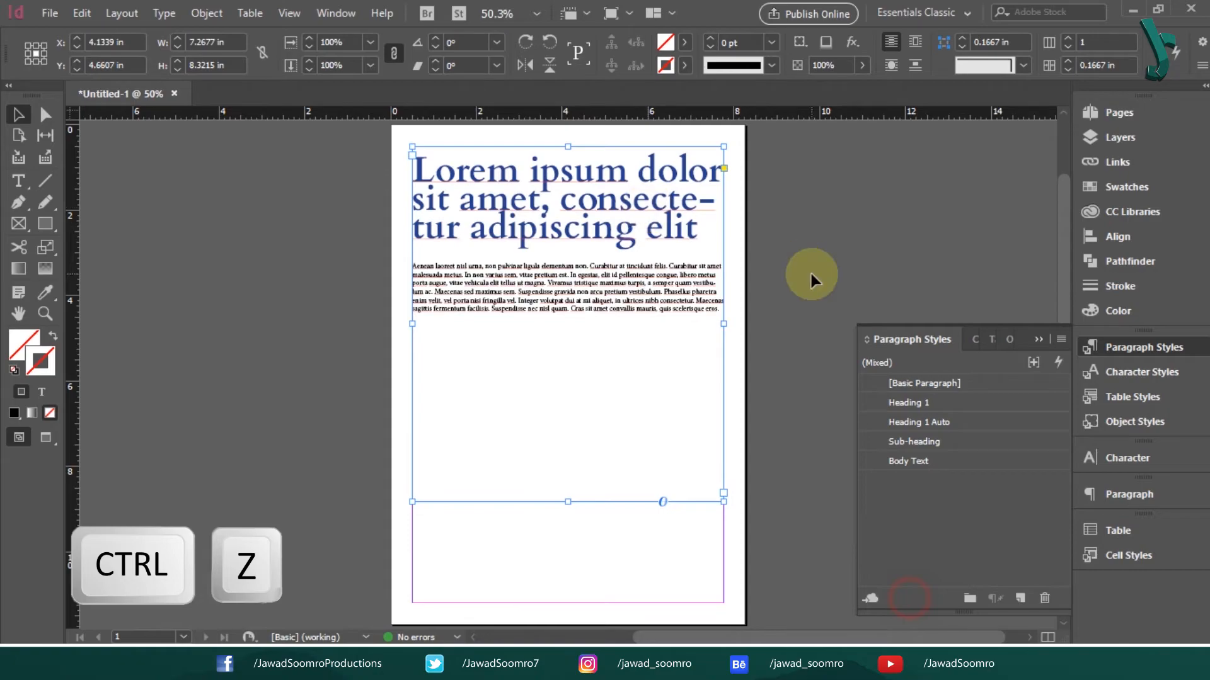
{"action": "key", "text": "ctrl+z"}
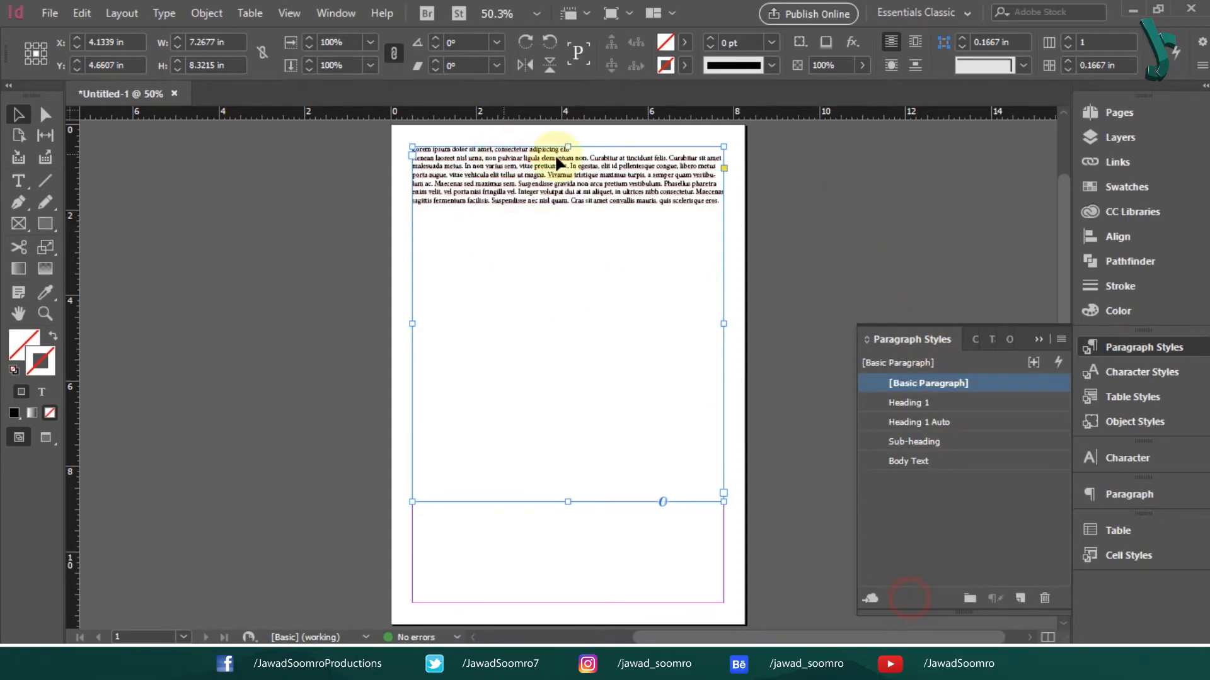
Apply Heading 1 Auto then Next Style to the text frame and check the styles of its heading and body paragraphs
{"action": "right_click", "coordinate": [971, 422]}
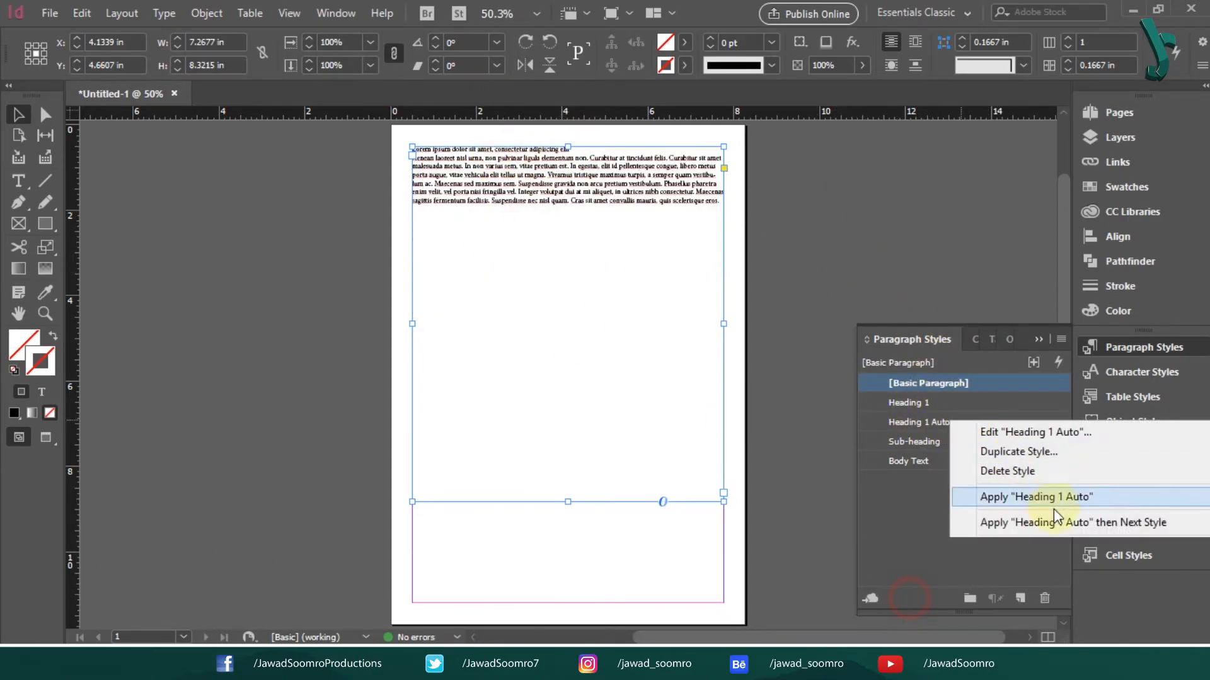
{"action": "left_click", "coordinate": [1033, 592]}
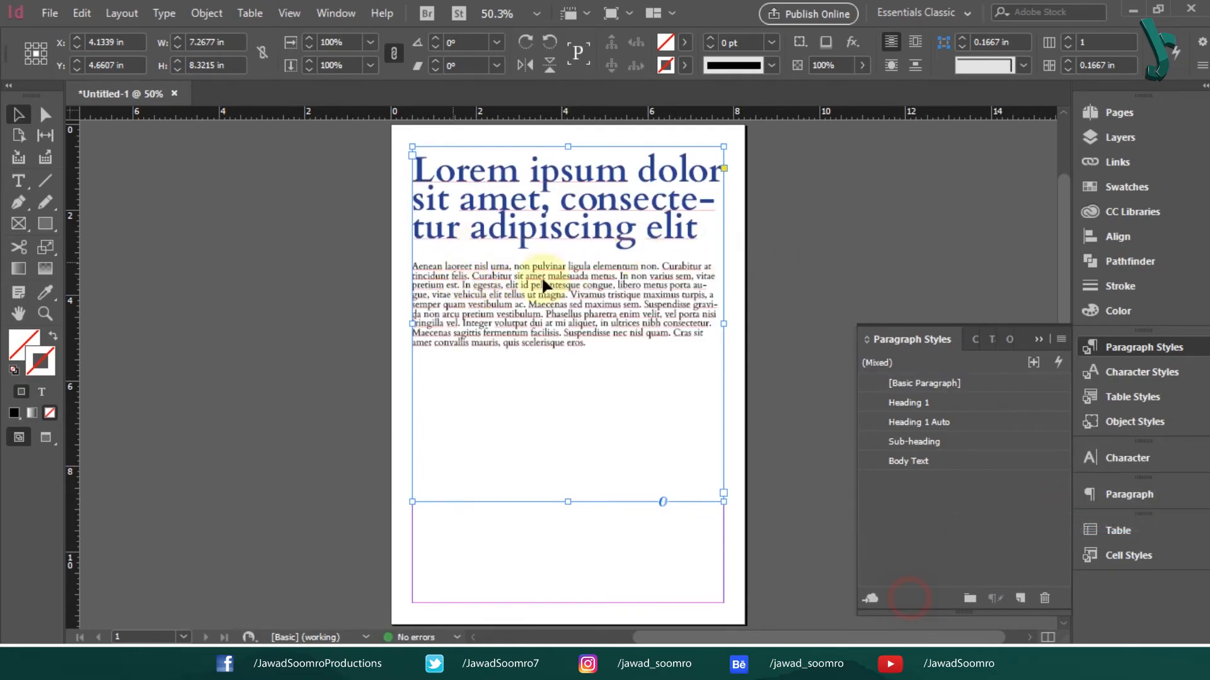
{"action": "double_click", "coordinate": [465, 302]}
{"action": "left_click_drag", "start_coordinate": [473, 267], "coordinate": [594, 338]}
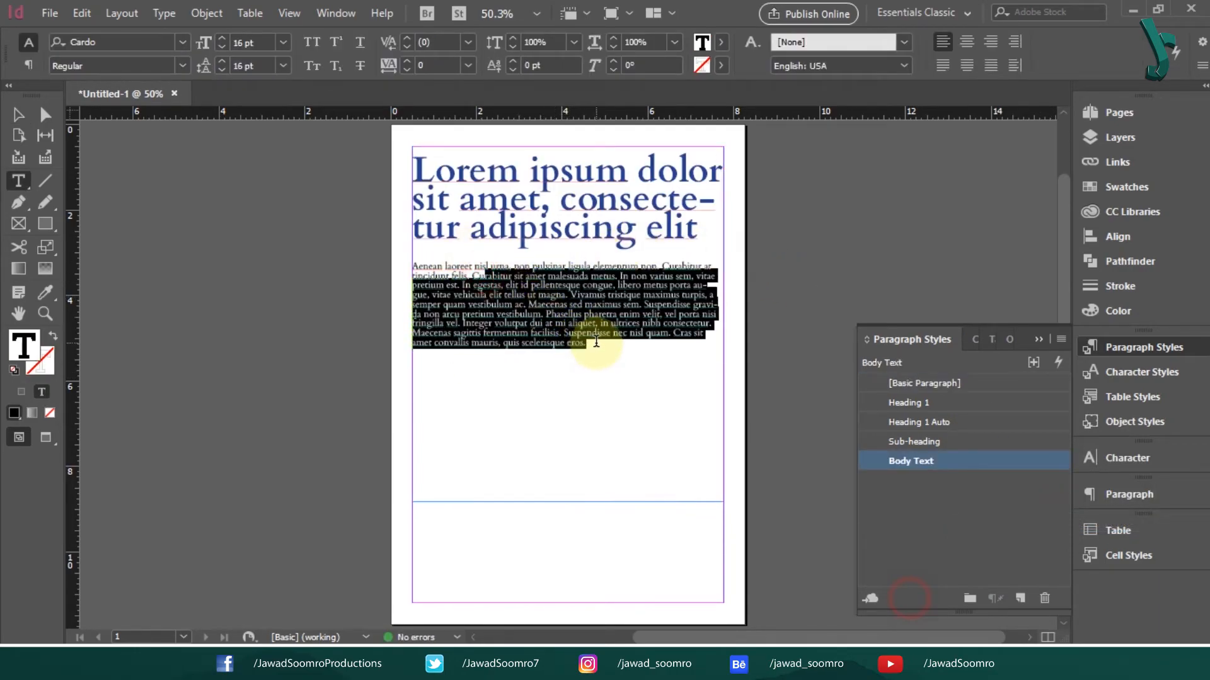
{"action": "left_click", "coordinate": [540, 301]}
{"action": "left_click", "coordinate": [507, 214]}
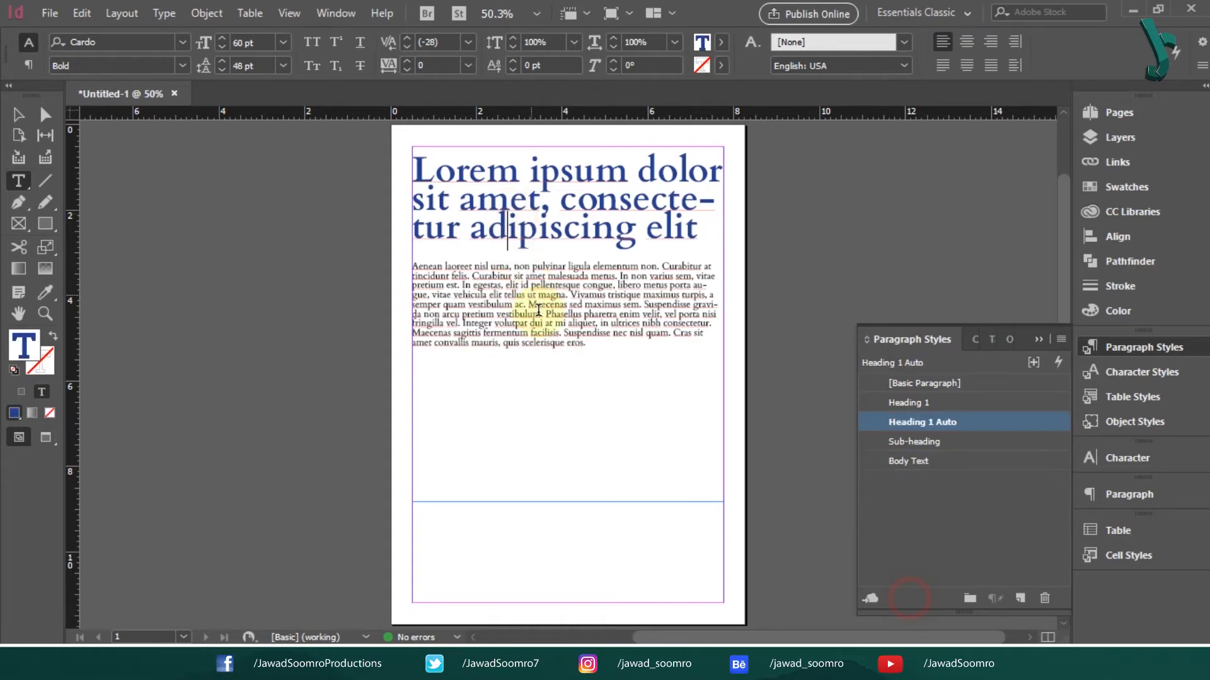
{"action": "left_click", "coordinate": [547, 317]}
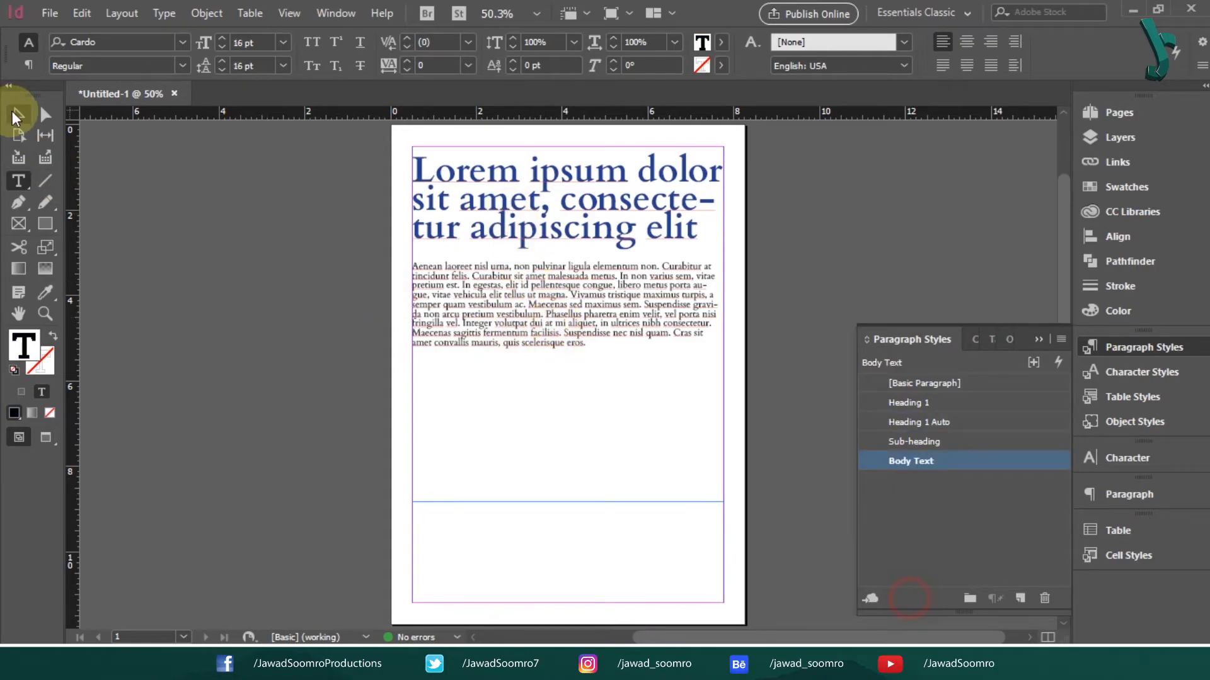
{"action": "left_click", "coordinate": [28, 119]}
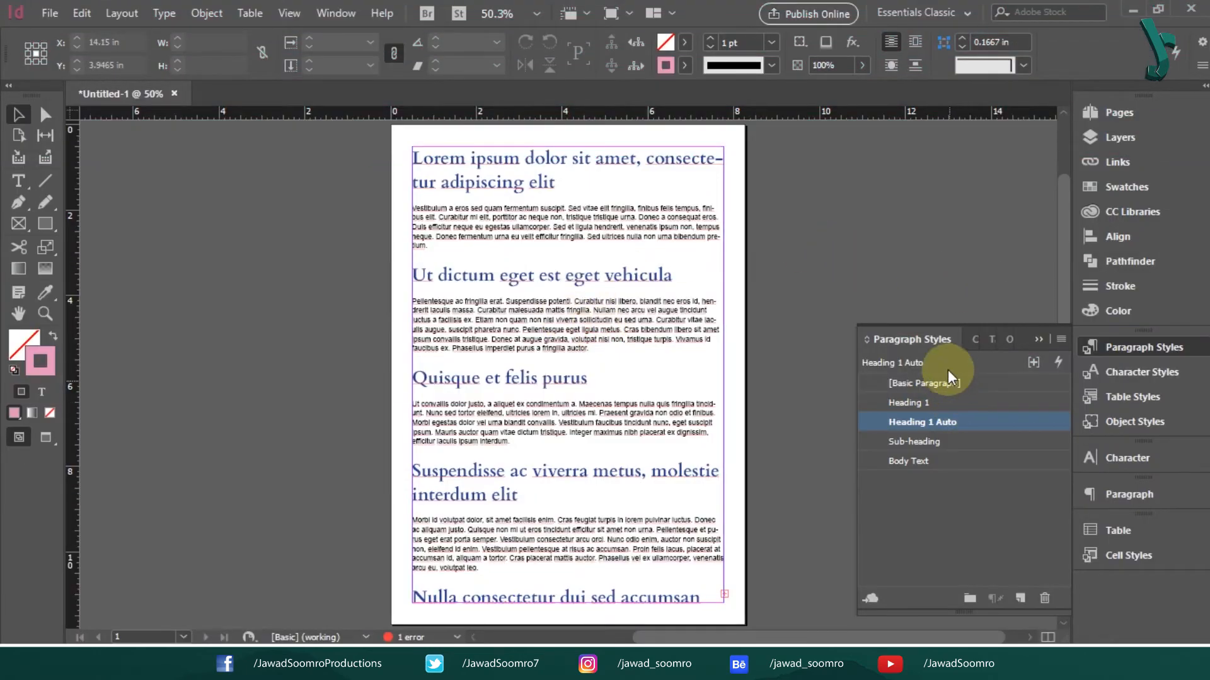
Set the Heading 1 Auto style's character color to the red swatch C=15 M=100 Y=100 K=0
{"action": "double_click", "coordinate": [966, 401]}
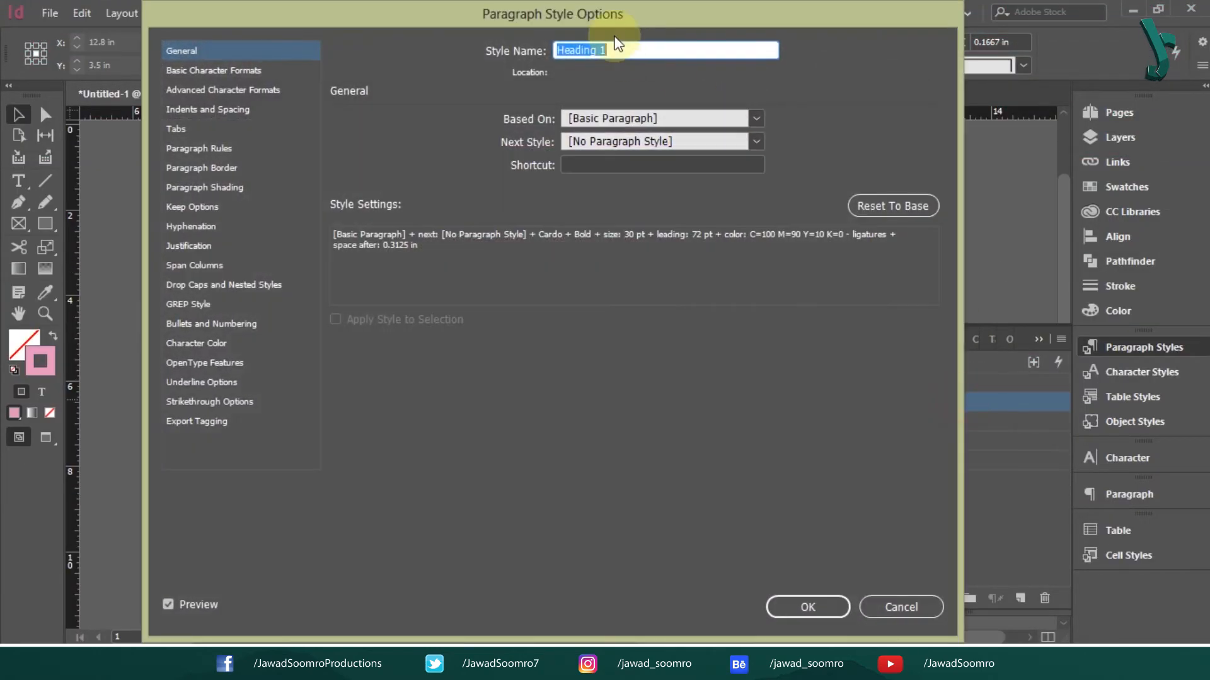
{"action": "left_click", "coordinate": [906, 603]}
{"action": "double_click", "coordinate": [996, 421]}
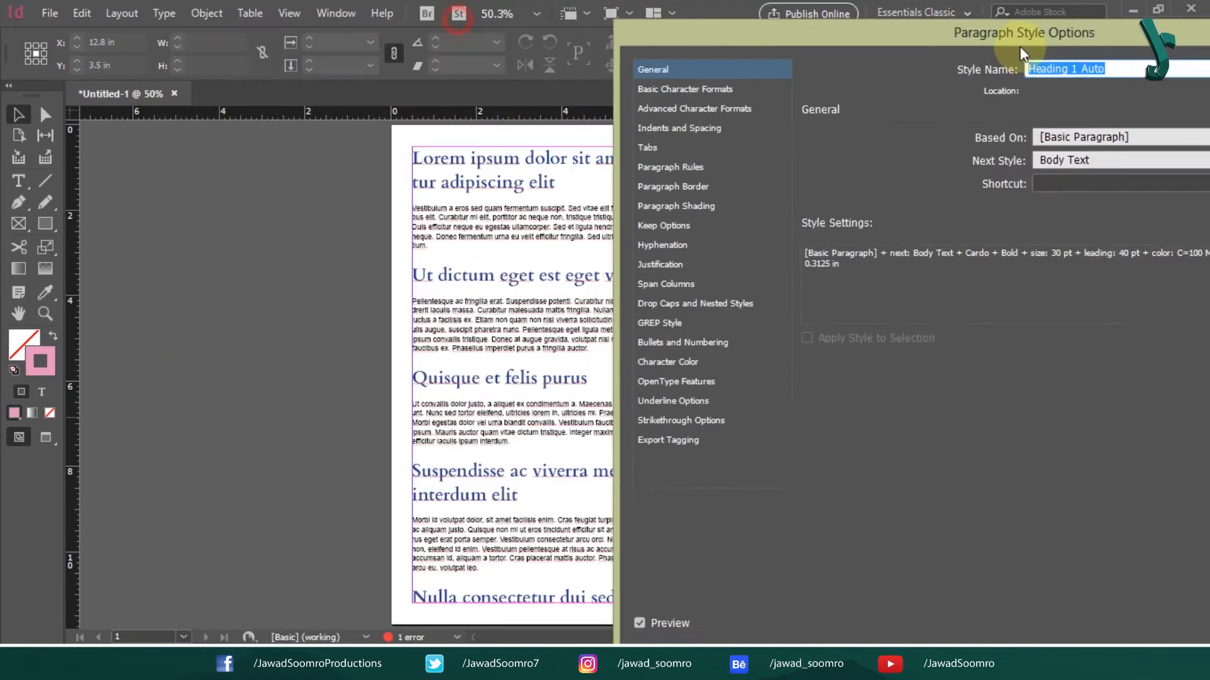
{"action": "left_click", "coordinate": [813, 372]}
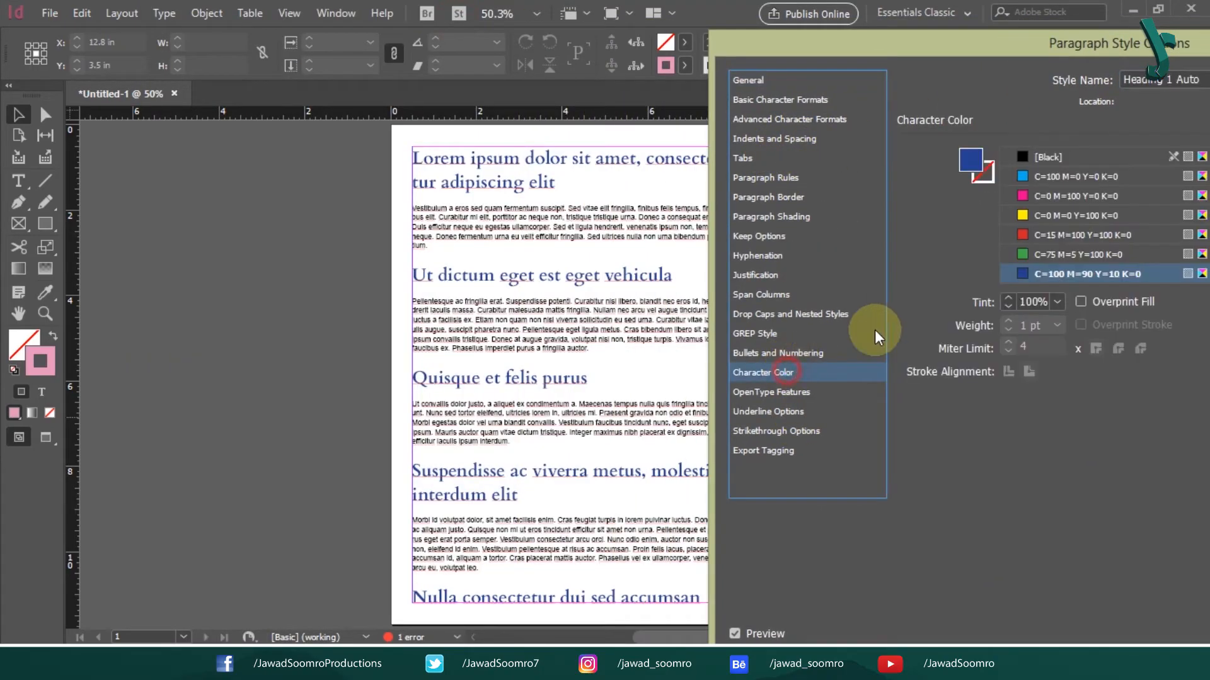
{"action": "left_click", "coordinate": [1064, 197]}
{"action": "left_click", "coordinate": [1068, 175]}
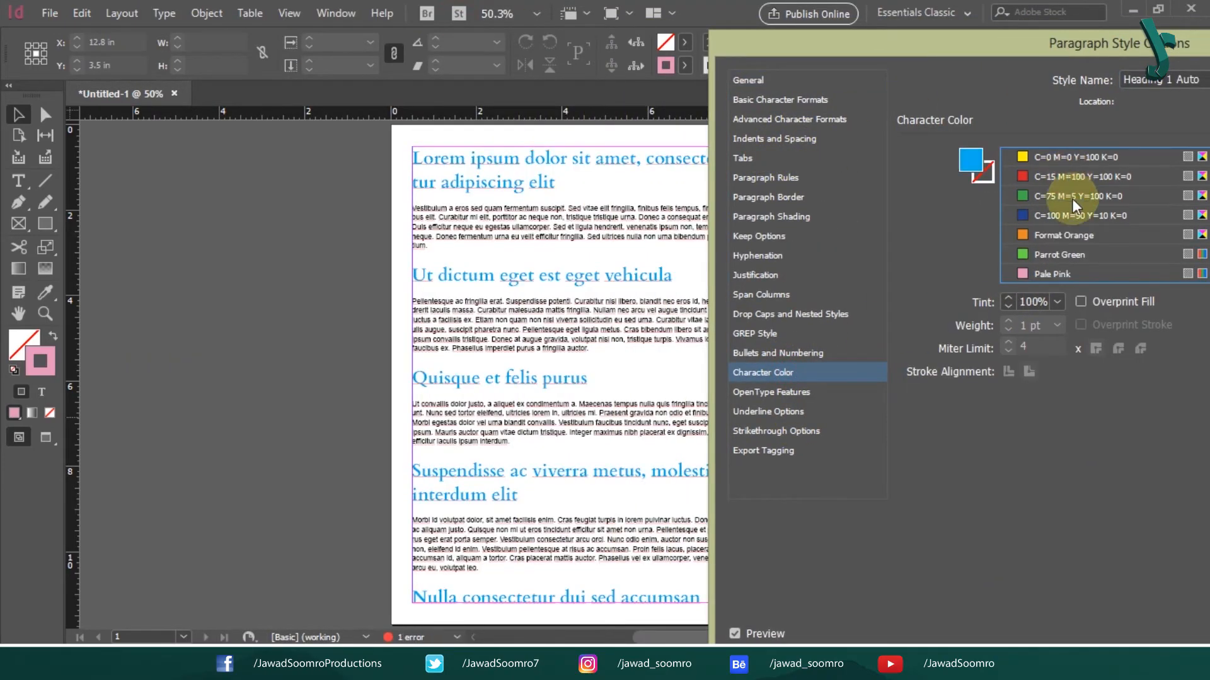
{"action": "left_click", "coordinate": [1075, 258]}
{"action": "left_click", "coordinate": [1059, 271]}
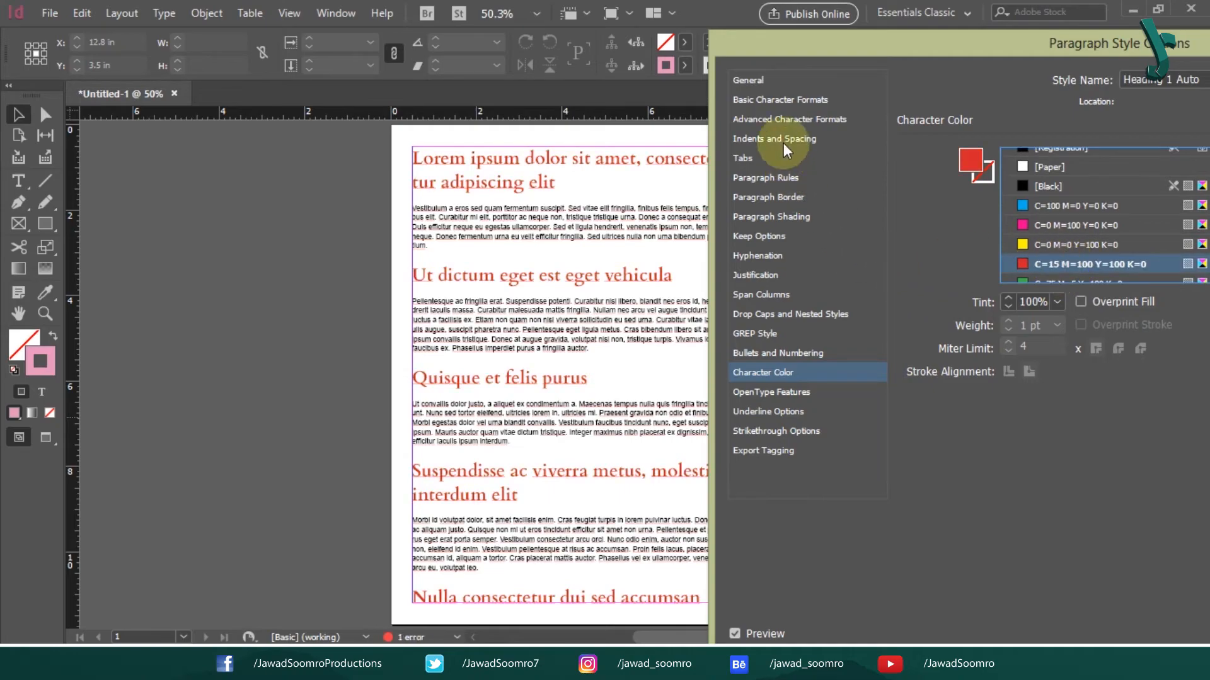
Try the Century font family in the Regular style for Heading 1 Auto
{"action": "left_click", "coordinate": [781, 99]}
{"action": "left_click", "coordinate": [1146, 156]}
{"action": "left_click", "coordinate": [1106, 263]}
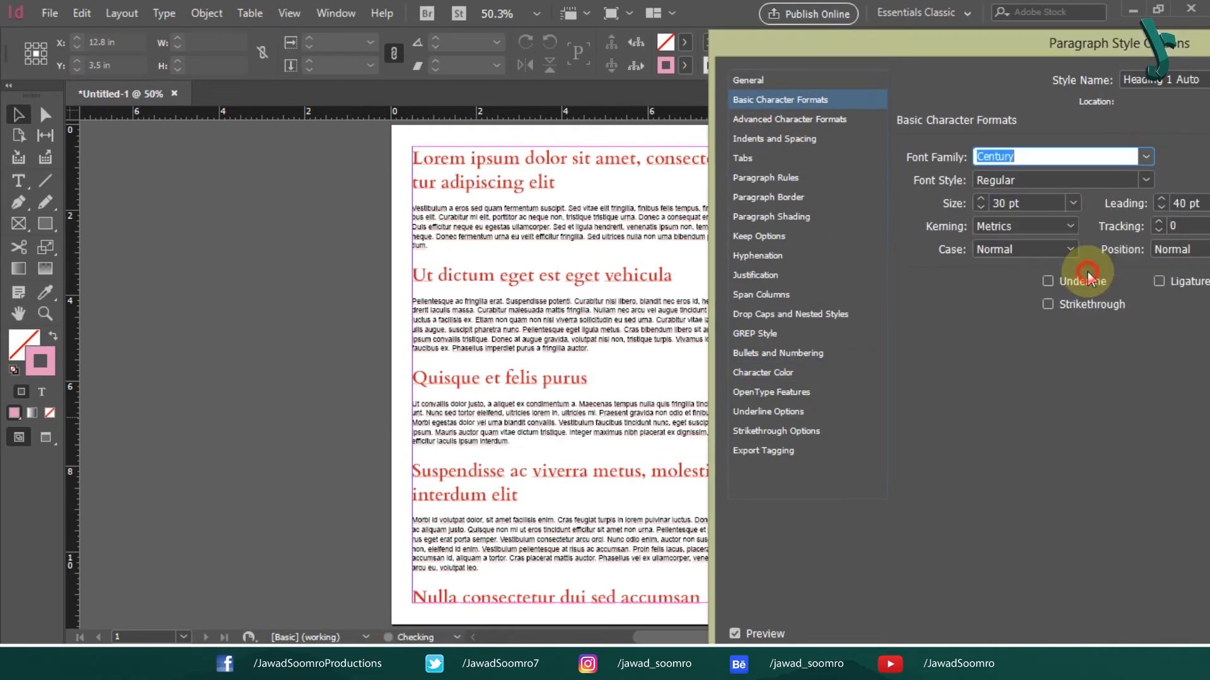
{"action": "left_click", "coordinate": [1145, 180]}
{"action": "left_click", "coordinate": [1099, 199]}
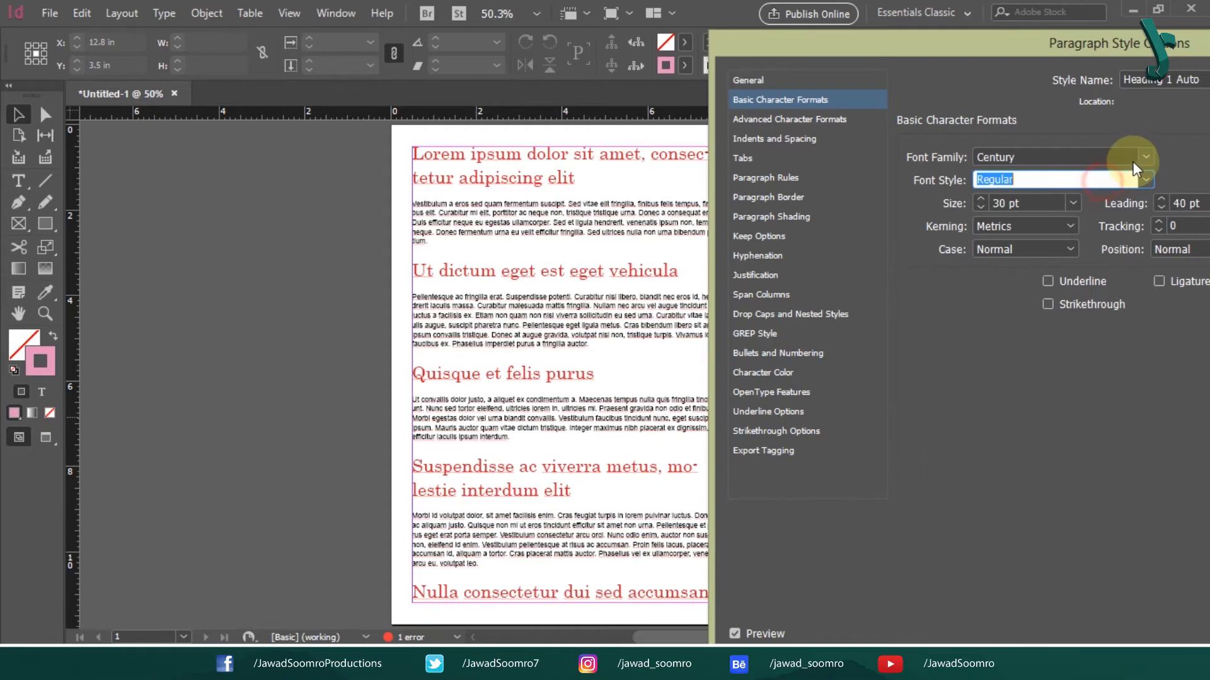
Set the Heading 1 Auto font family to Arial with the Black font style and save the style
{"action": "left_click", "coordinate": [1107, 158]}
{"action": "type", "text": "Arial"}
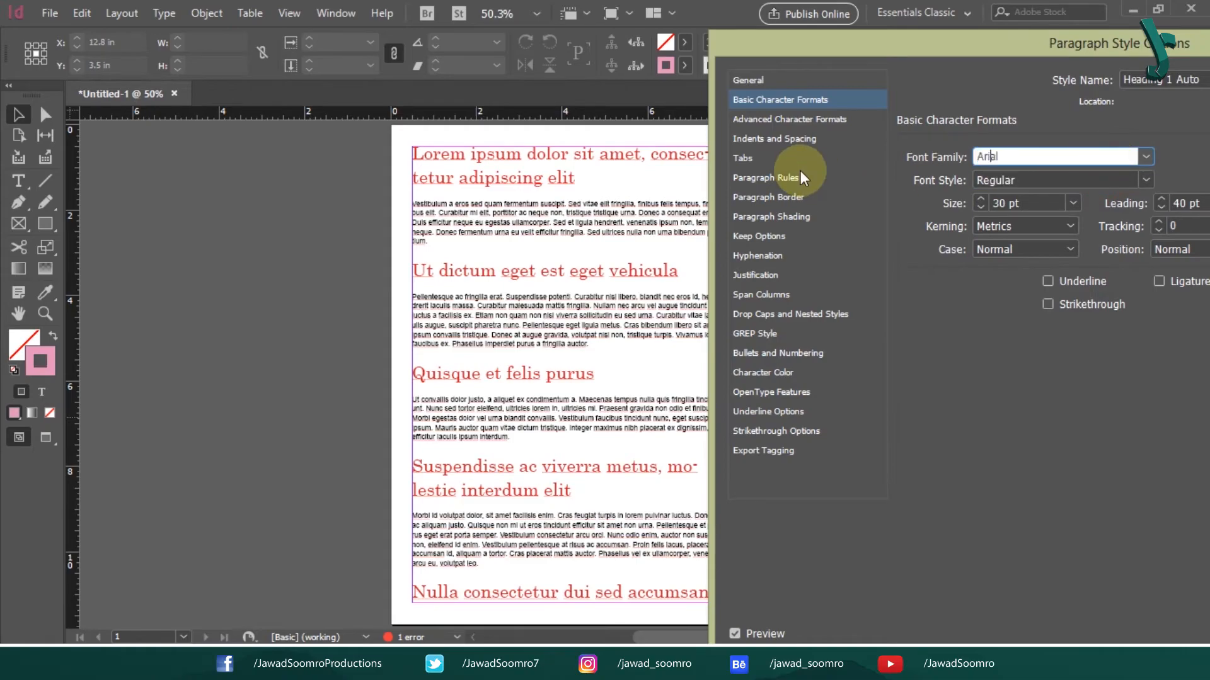
{"action": "left_click", "coordinate": [1145, 180]}
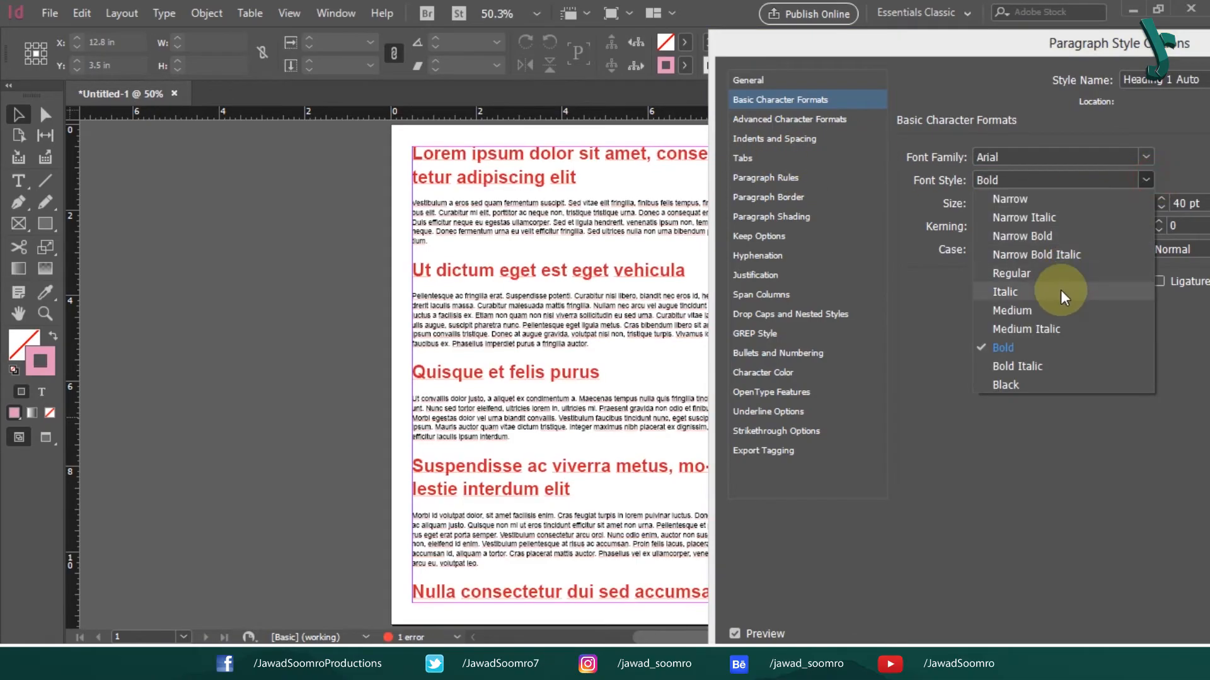
{"action": "left_click", "coordinate": [1038, 385]}
{"action": "left_click_drag", "start_coordinate": [930, 37], "coordinate": [479, 8]}
{"action": "left_click", "coordinate": [932, 607]}
Edit the Body Text style and set its font size to 14 pt
{"action": "double_click", "coordinate": [943, 462]}
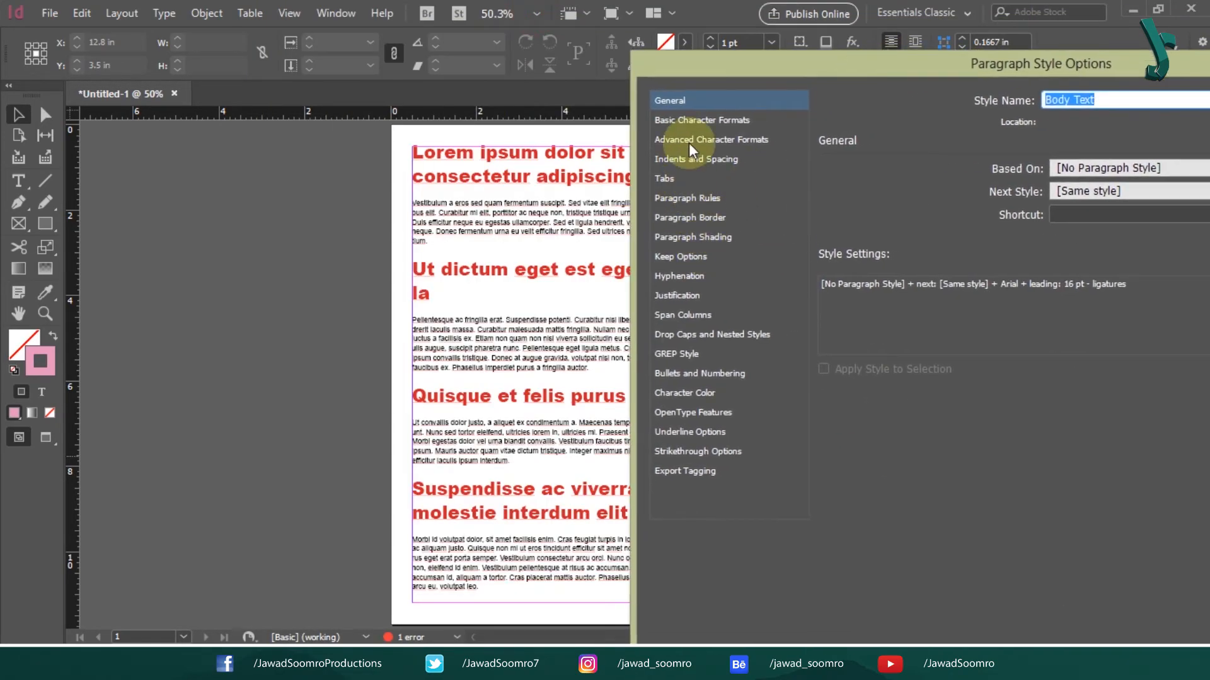
{"action": "left_click", "coordinate": [711, 121]}
{"action": "left_click", "coordinate": [990, 225]}
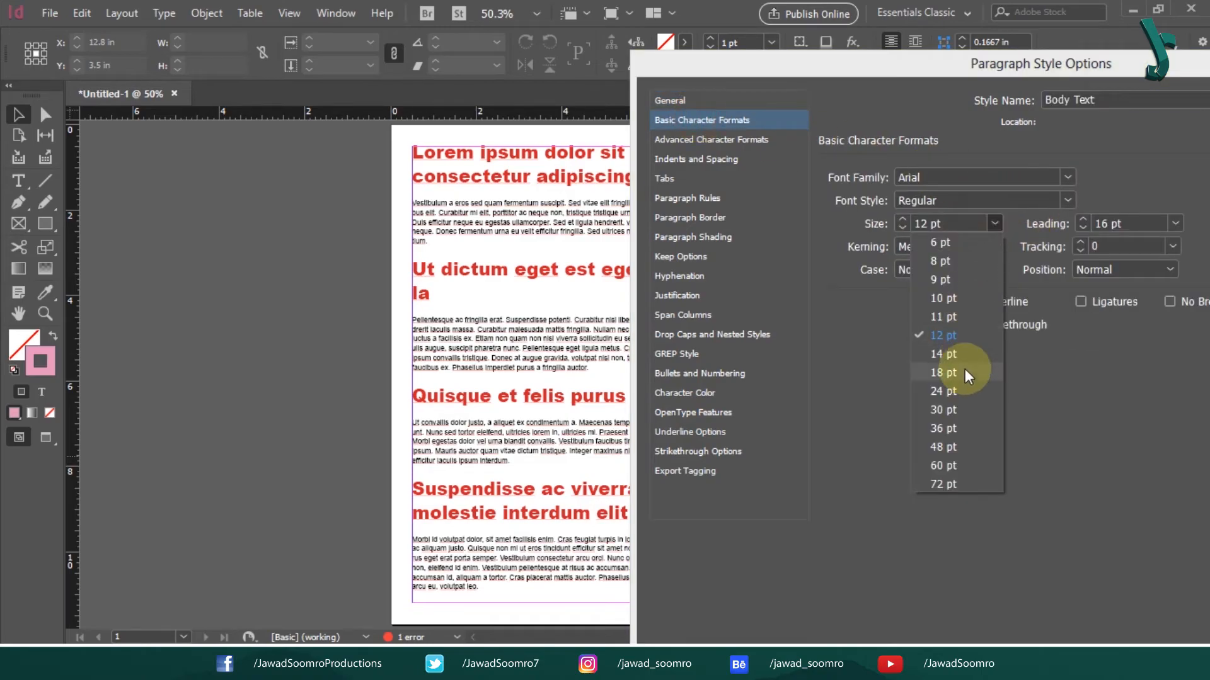
{"action": "left_click", "coordinate": [967, 350]}
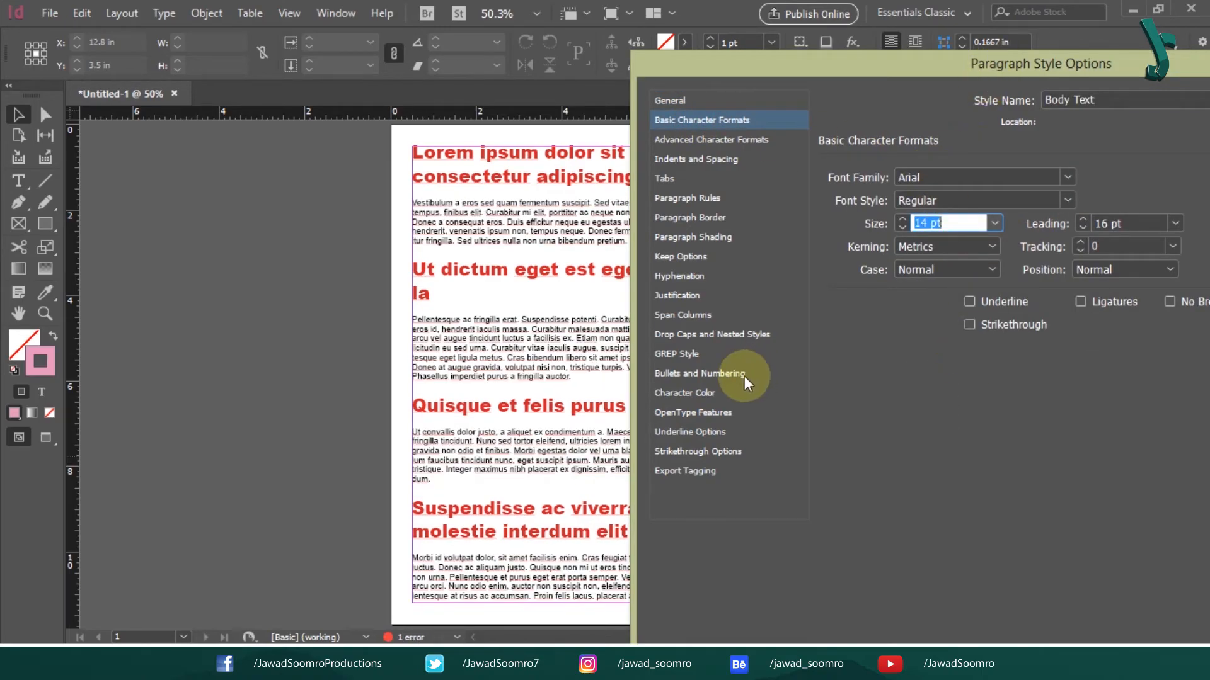
Give Body Text a first-line indent of 0.3889 in and justified alignment with the last line left
{"action": "left_click", "coordinate": [681, 178]}
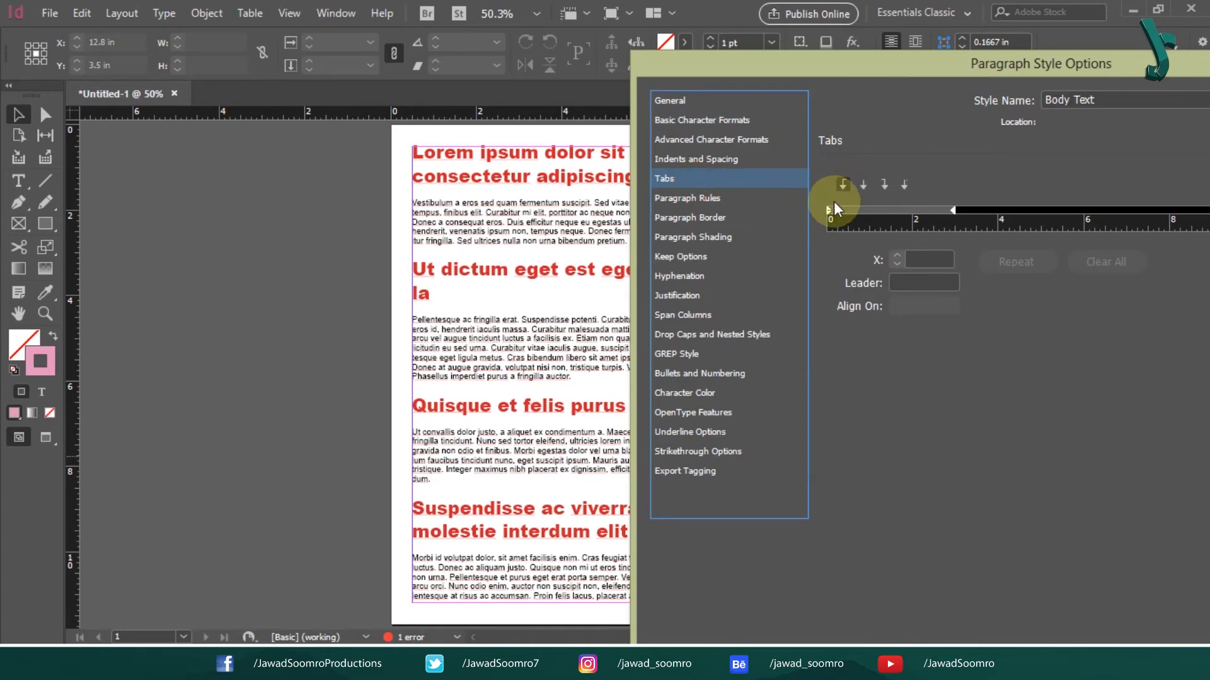
{"action": "left_click_drag", "start_coordinate": [832, 209], "coordinate": [840, 216]}
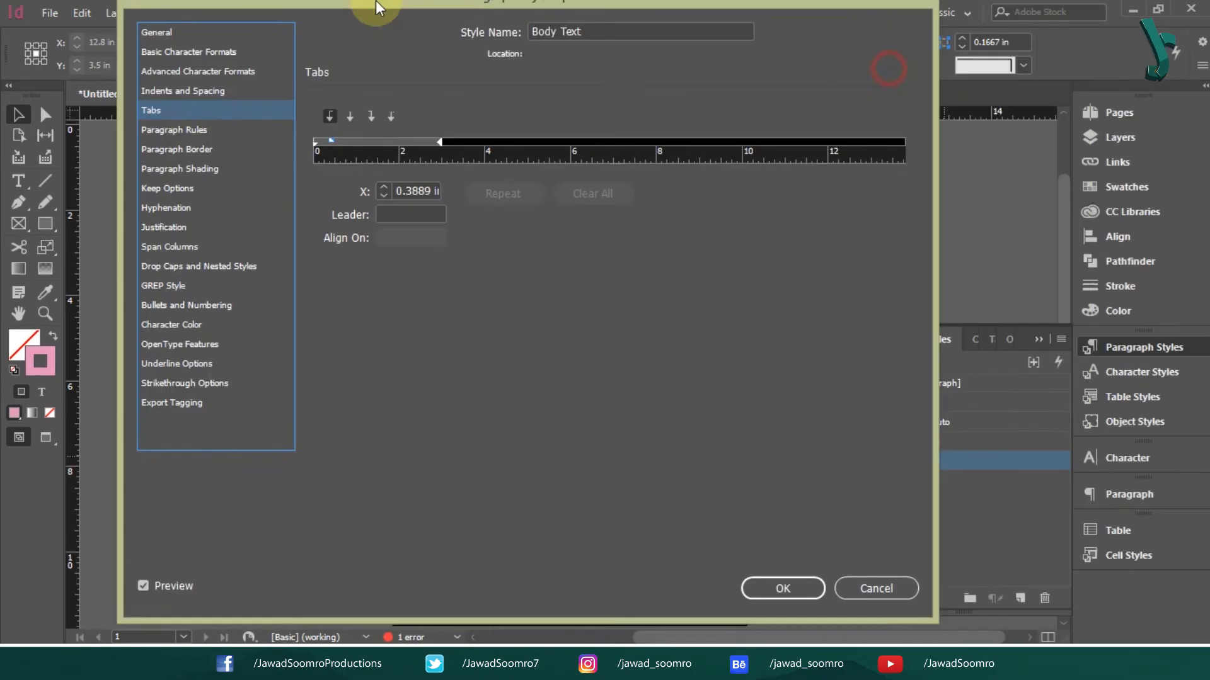
{"action": "left_click", "coordinate": [780, 606]}
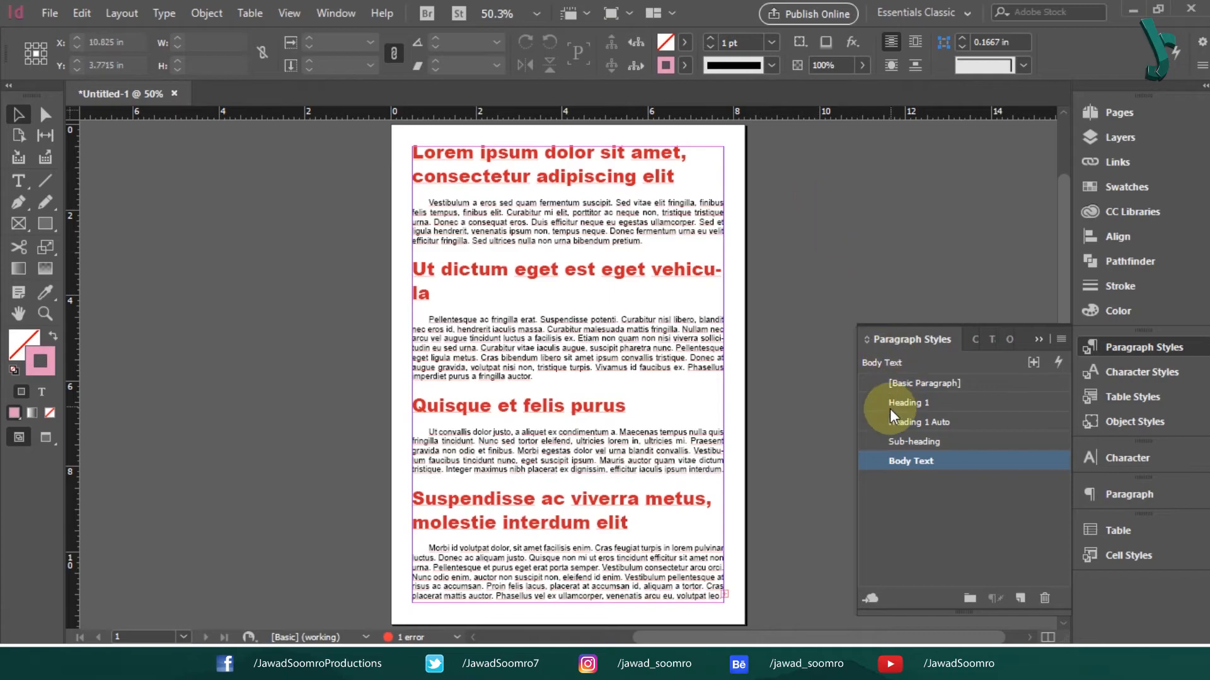
Change the font size in the Heading 1 style's basic character formats and save the style
{"action": "double_click", "coordinate": [939, 401]}
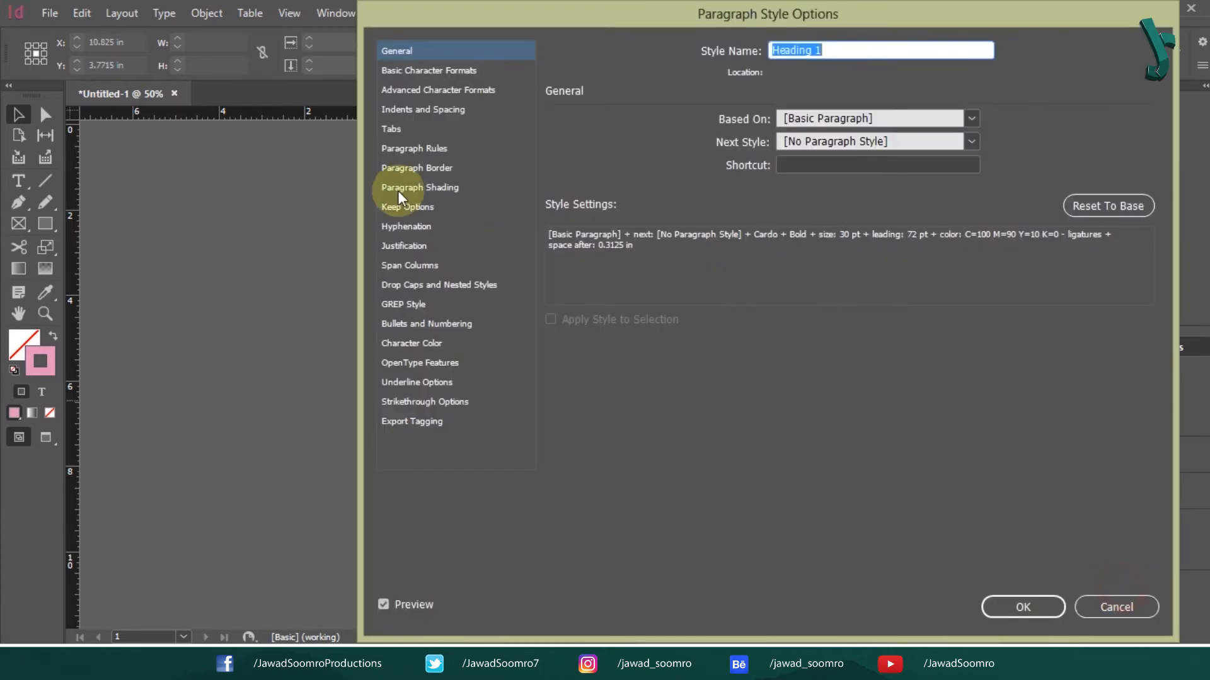
{"action": "left_click", "coordinate": [426, 70]}
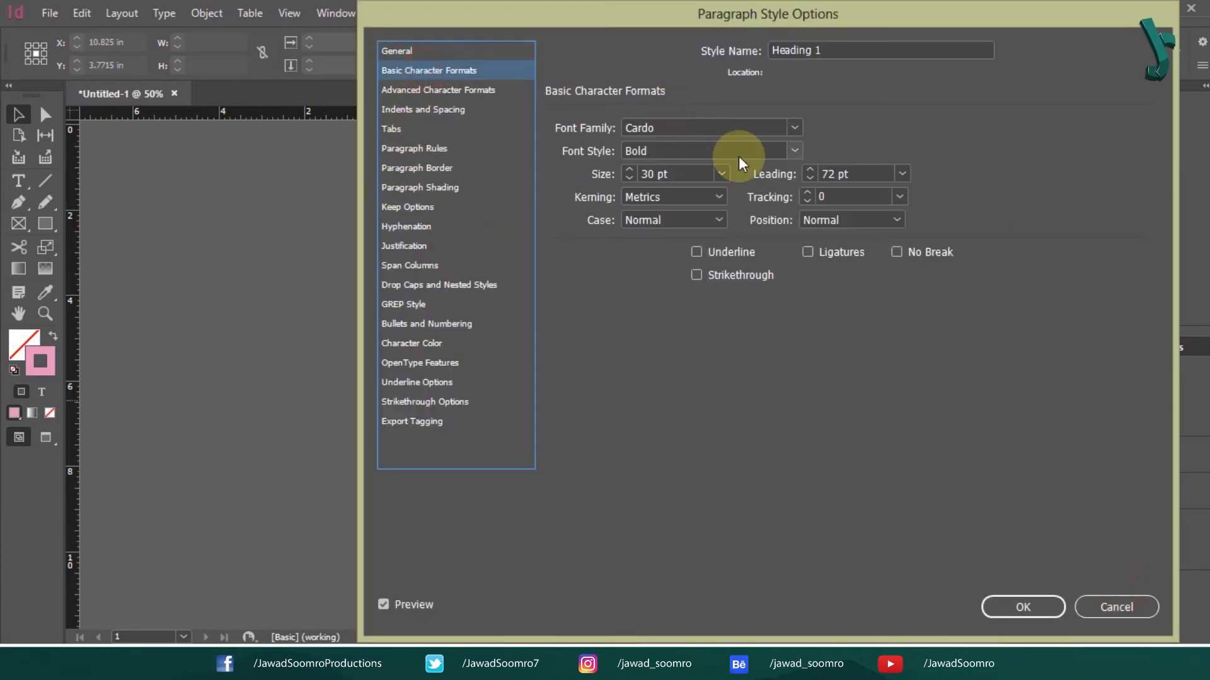
{"action": "left_click", "coordinate": [723, 176]}
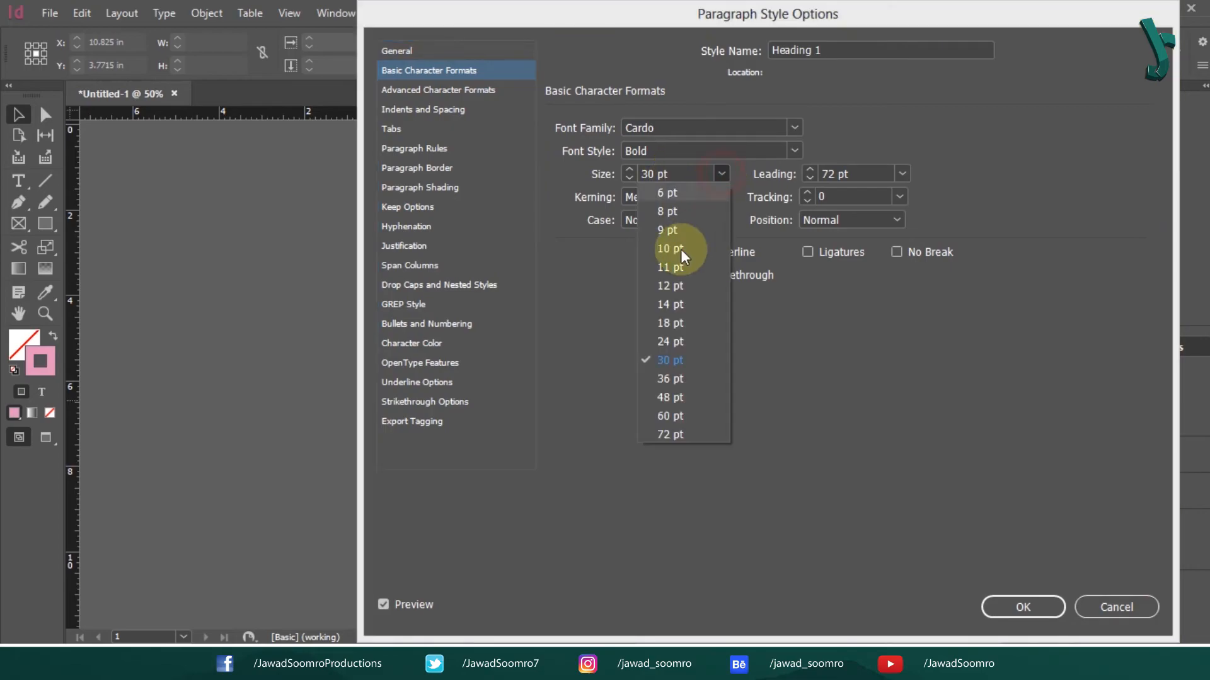
{"action": "left_click", "coordinate": [691, 346]}
{"action": "left_click", "coordinate": [1024, 613]}
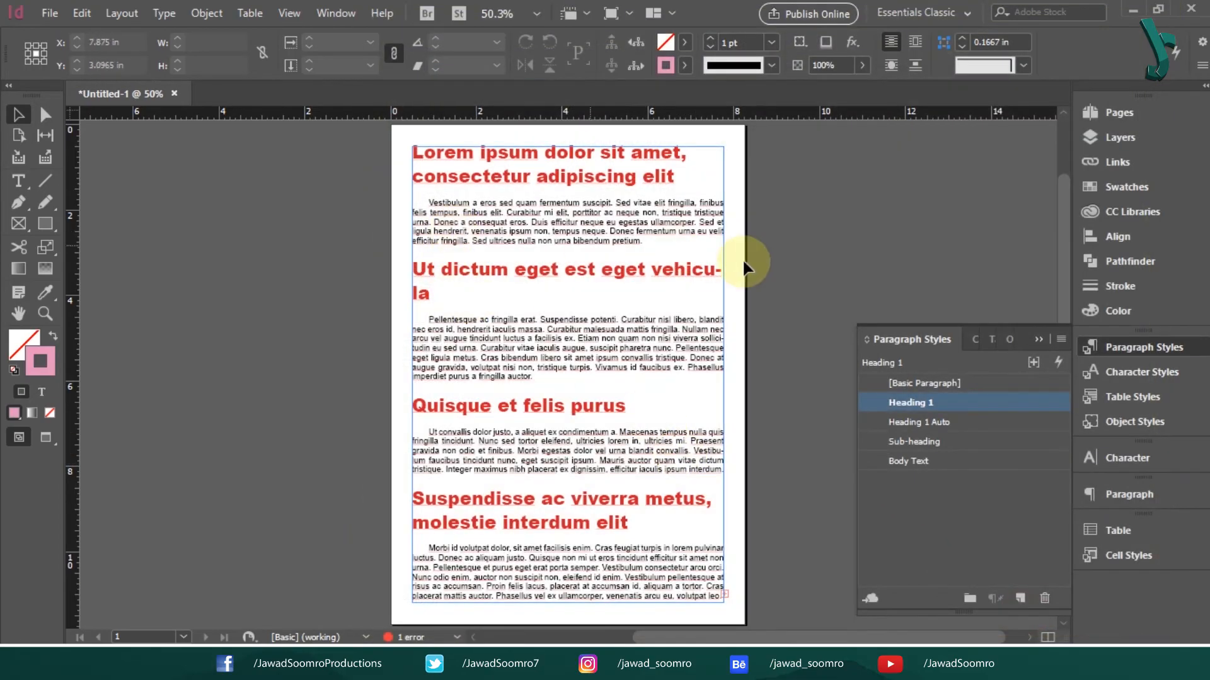
Enlarge the Heading 1 Auto style's font size to 36 pt and save the style
{"action": "double_click", "coordinate": [957, 422]}
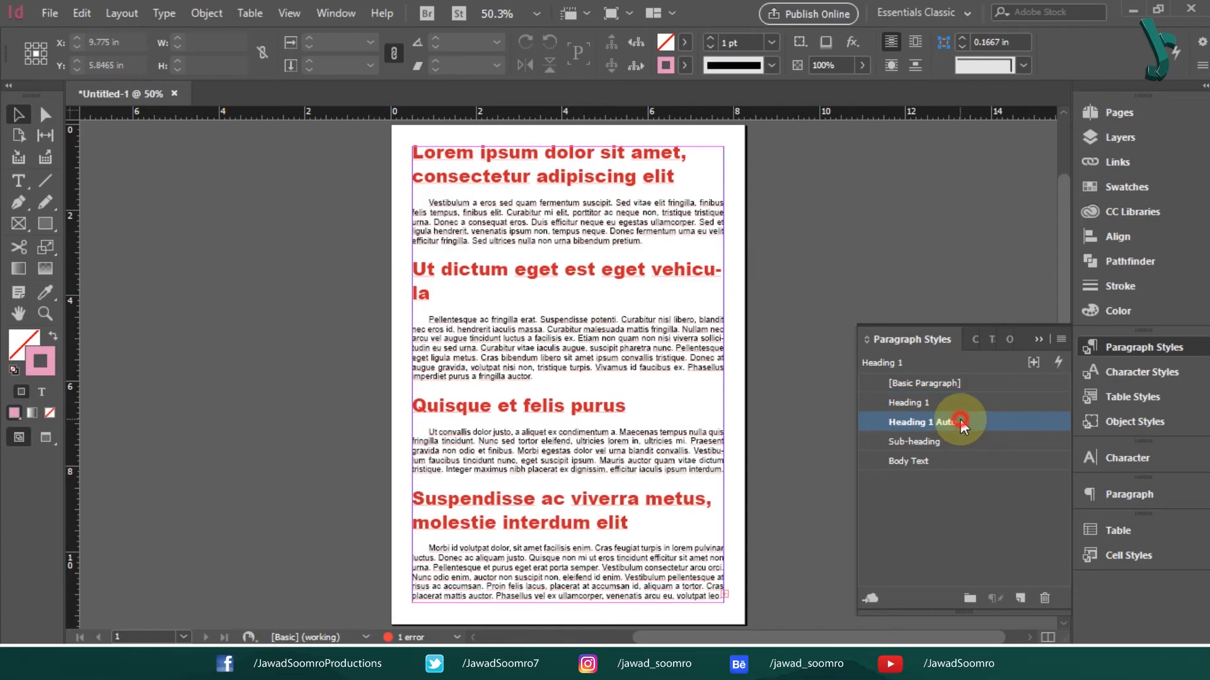
{"action": "left_click", "coordinate": [425, 70]}
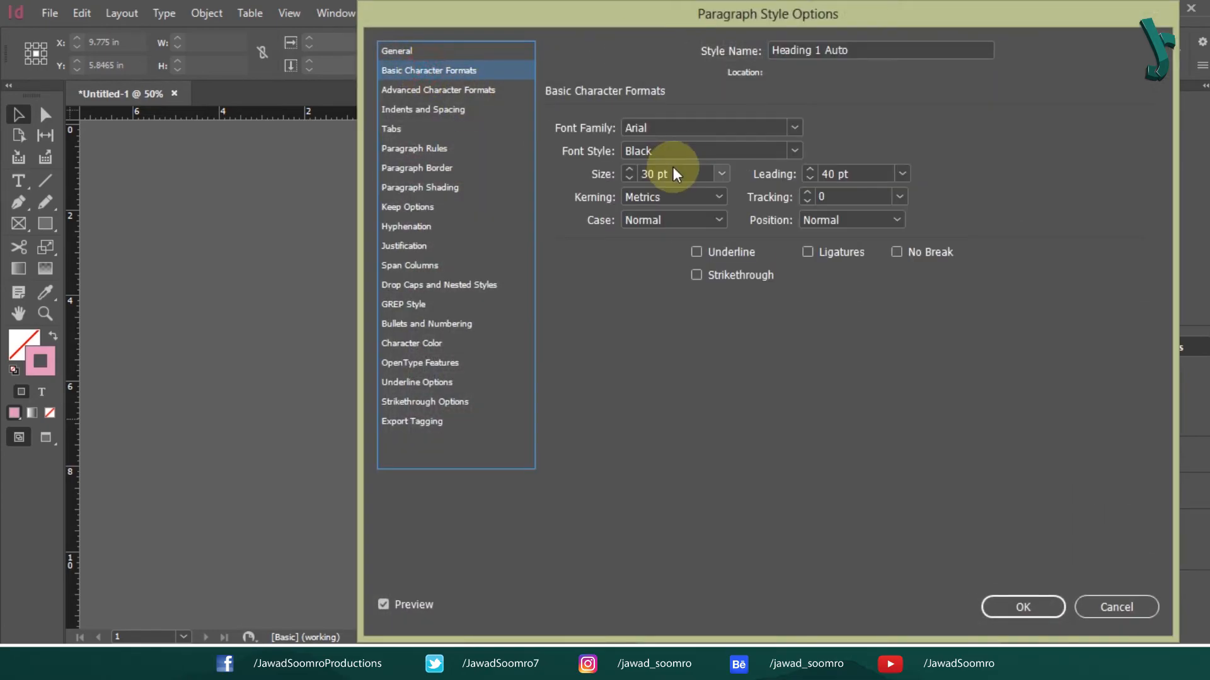
{"action": "left_click", "coordinate": [721, 175]}
{"action": "left_click", "coordinate": [695, 346]}
{"action": "left_click", "coordinate": [1043, 606]}
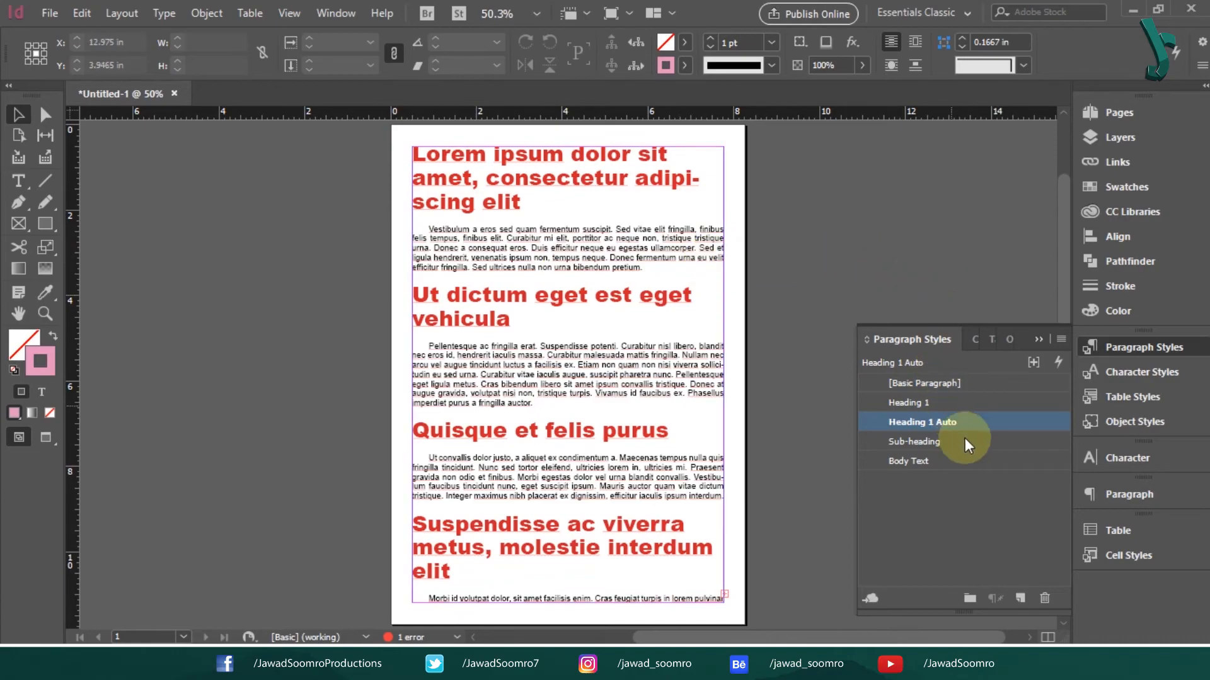
Review the Body Text style's character formats, indents and spacing, and character color, and close its options without changes
{"action": "left_click", "coordinate": [724, 374]}
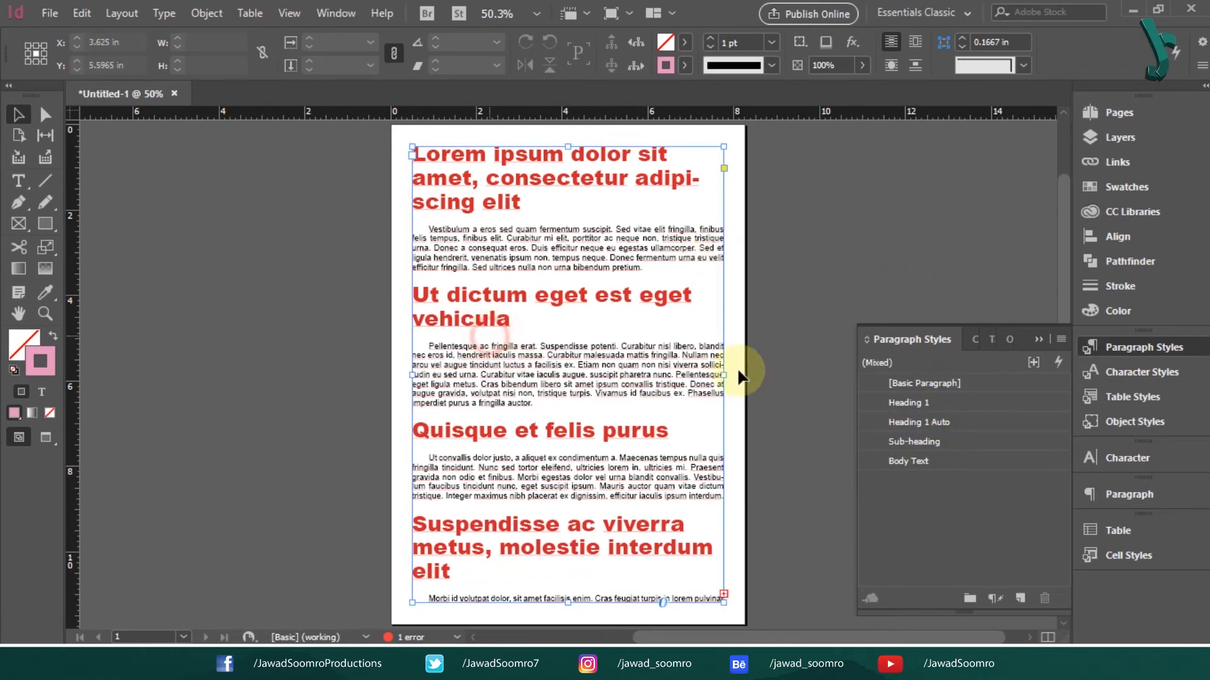
{"action": "right_click", "coordinate": [941, 466]}
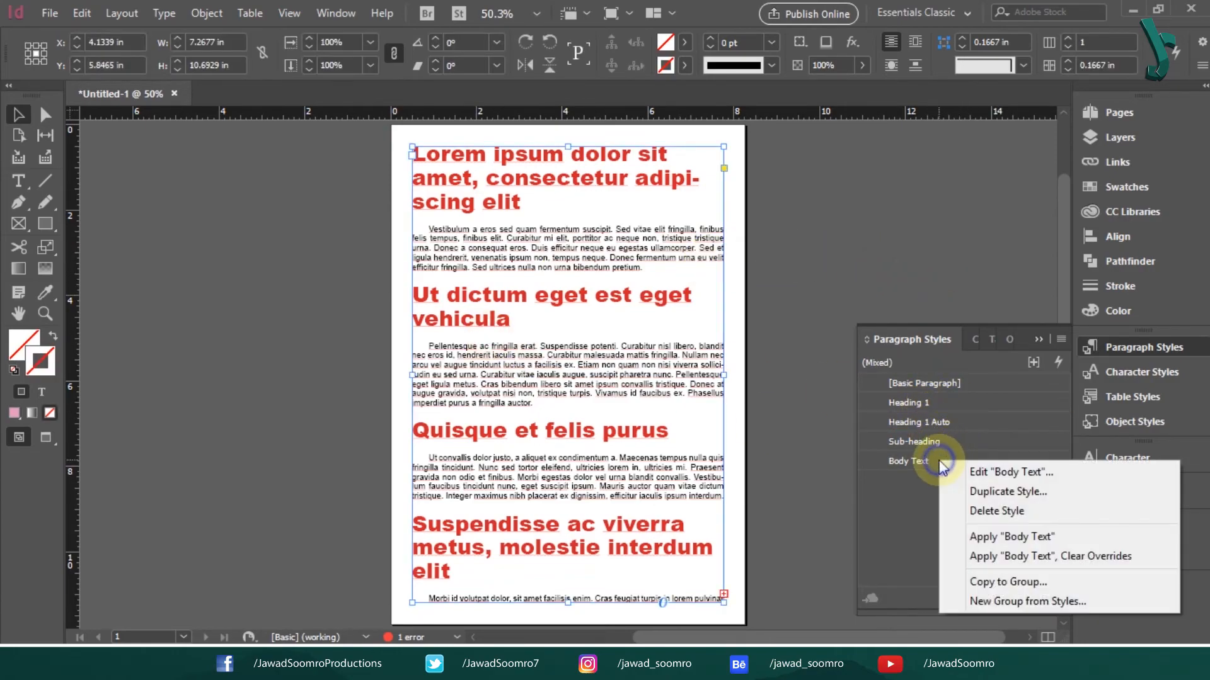
{"action": "left_click", "coordinate": [968, 479]}
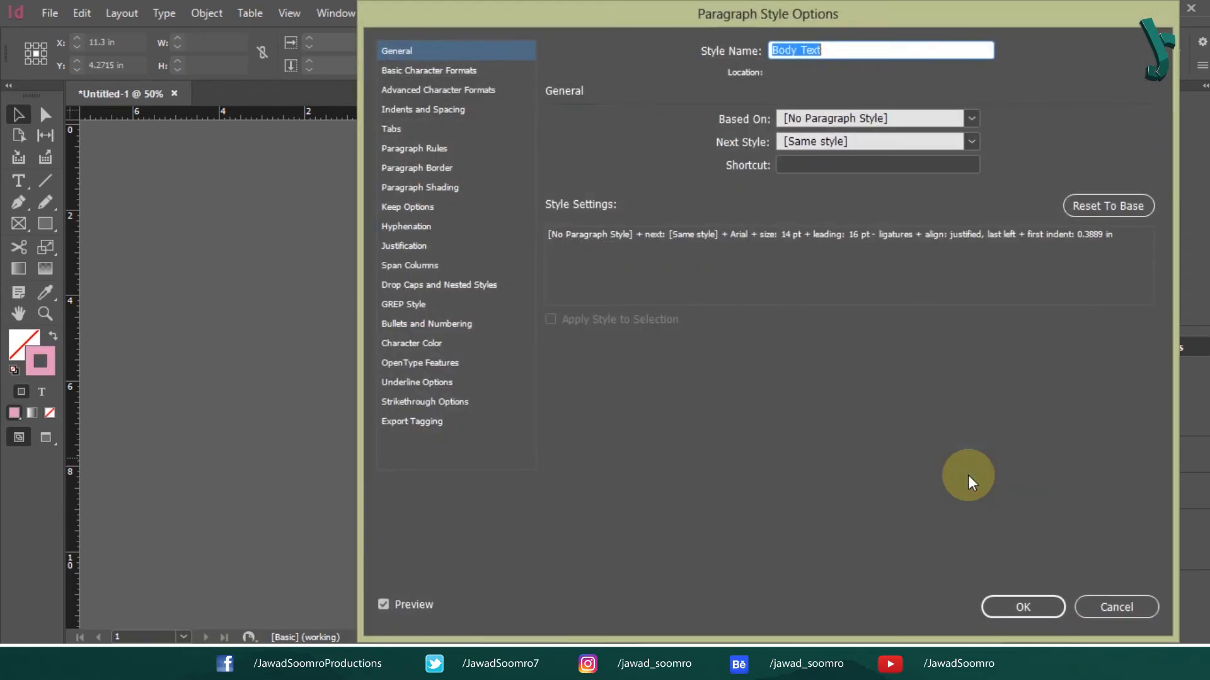
{"action": "left_click", "coordinate": [423, 72]}
{"action": "left_click", "coordinate": [428, 90]}
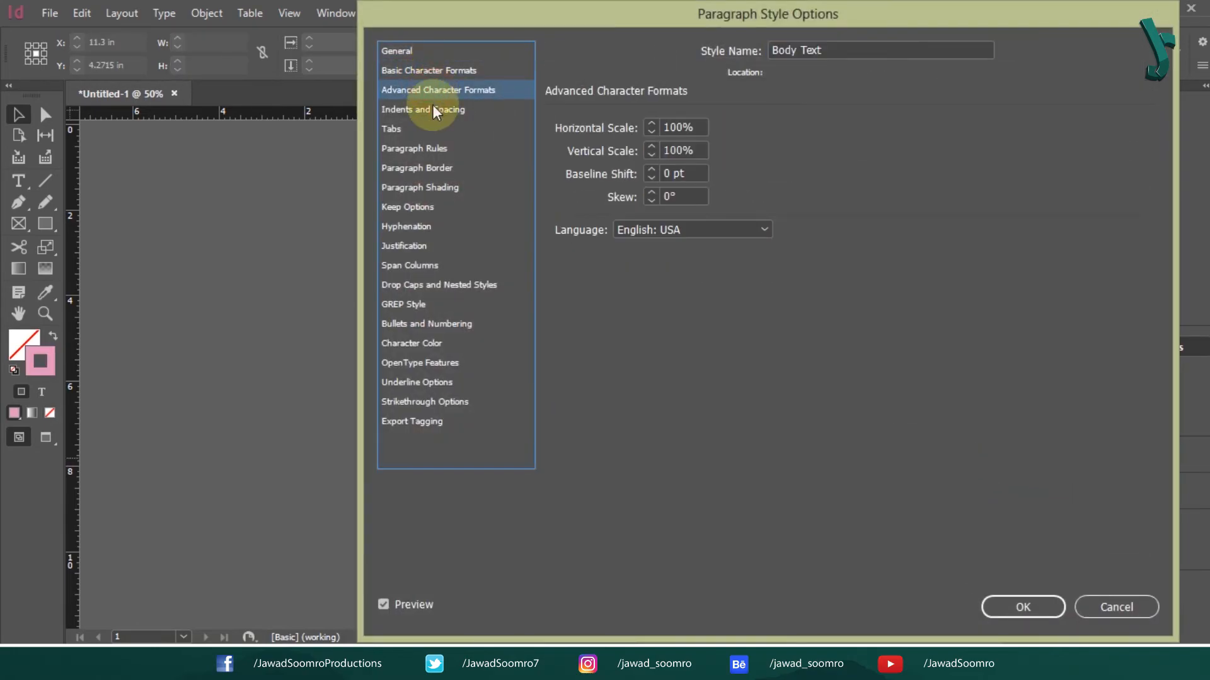
{"action": "left_click", "coordinate": [434, 110]}
{"action": "left_click", "coordinate": [430, 342]}
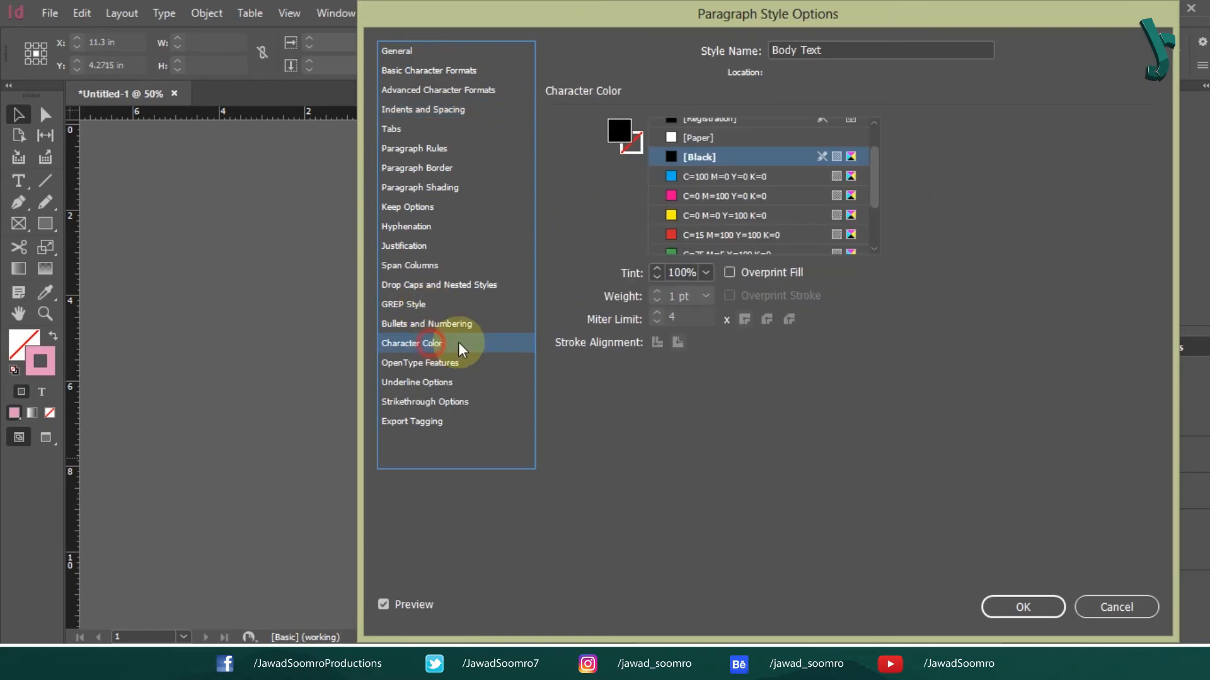
{"action": "left_click", "coordinate": [1108, 608]}
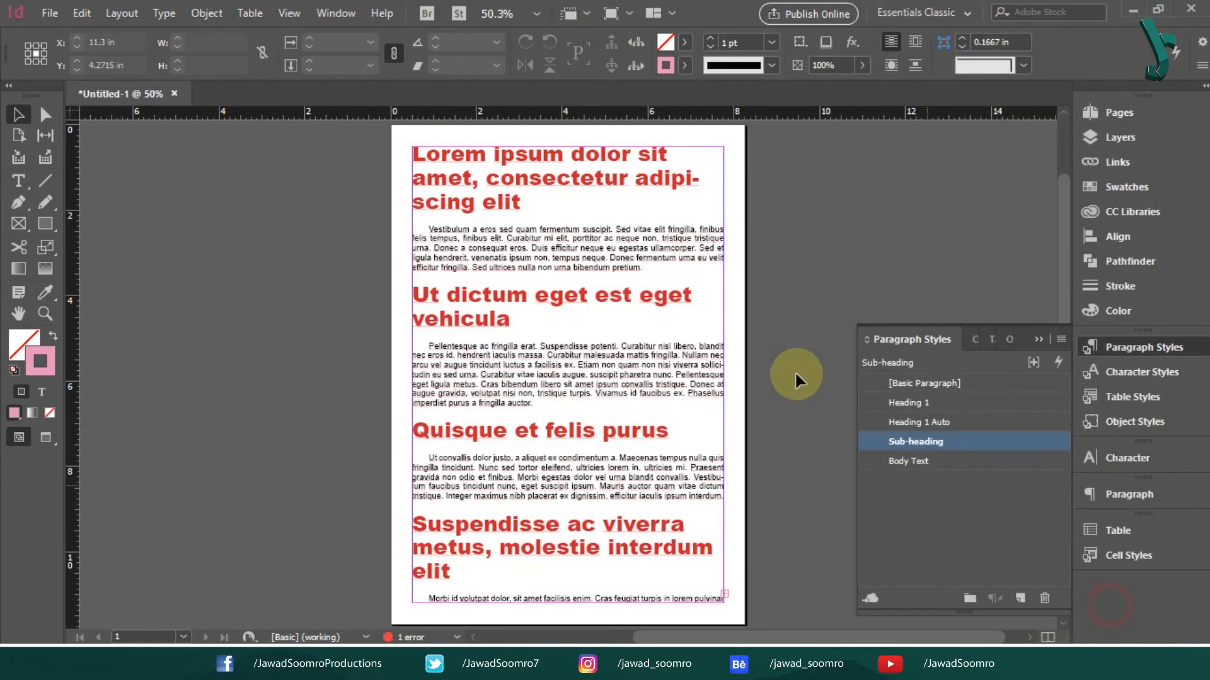